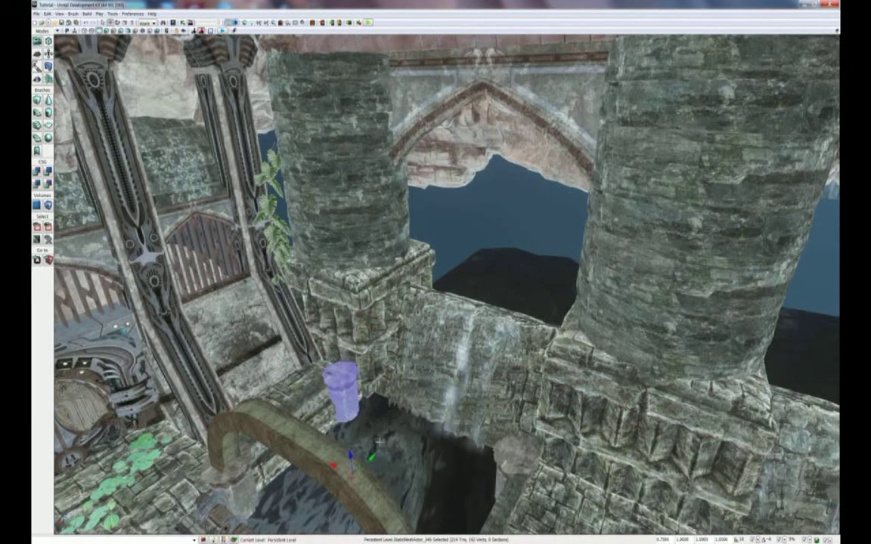
# Move the short stone pillar onto the waterfall ledge in the first arch and duplicate it to the ledge's opposite end.
pyautogui.moveTo(372, 456); pyautogui.dragTo(404, 345)
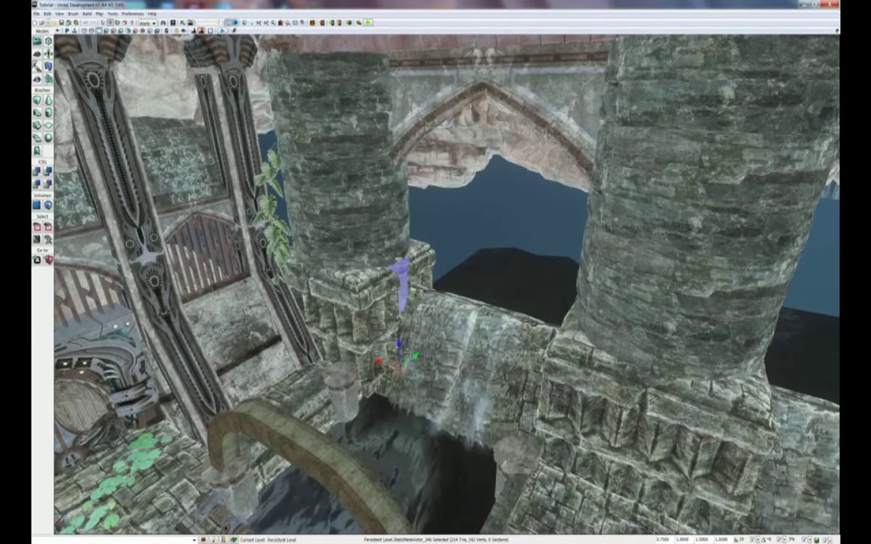
pyautogui.moveTo(379, 362); pyautogui.dragTo(437, 359)
pyautogui.moveTo(438, 359); pyautogui.dragTo(456, 349, button='right')
pyautogui.moveTo(326, 450); pyautogui.dragTo(513, 443)
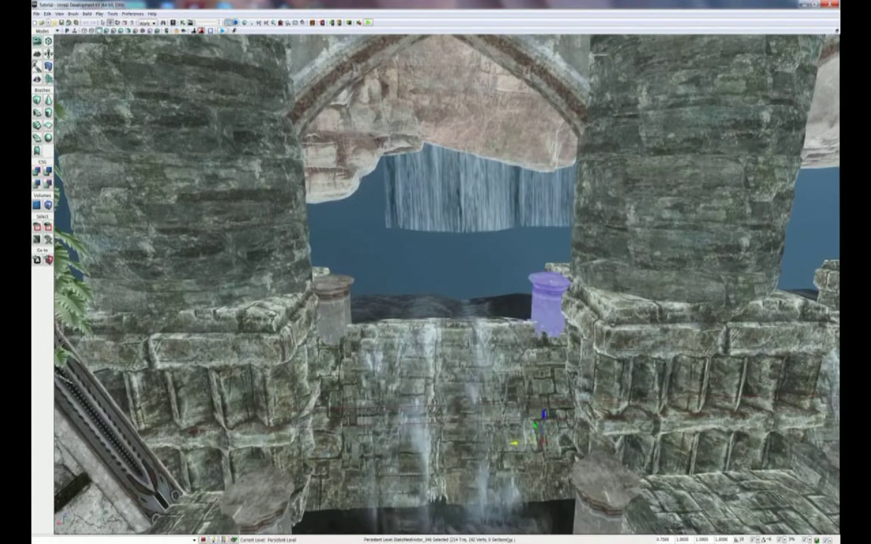
pyautogui.moveTo(514, 443); pyautogui.dragTo(529, 423, button='right')
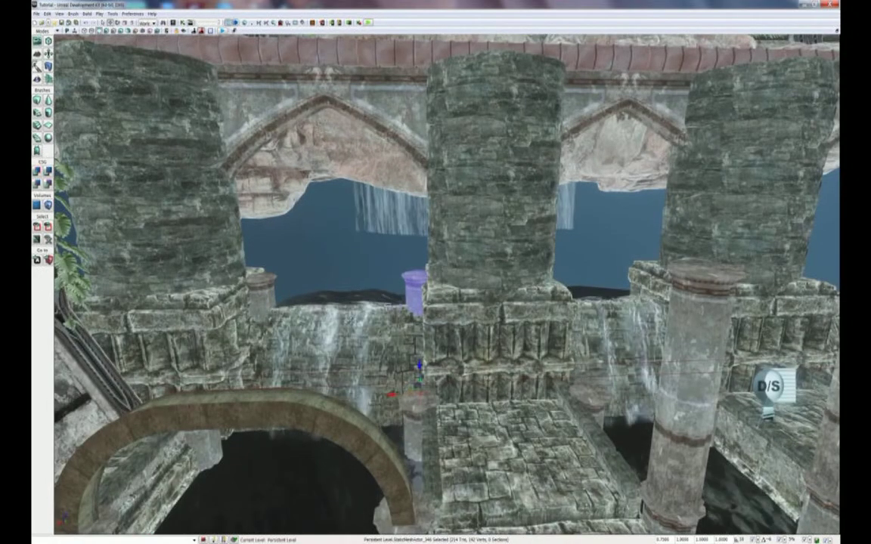
pyautogui.moveTo(390, 395); pyautogui.dragTo(384, 395)
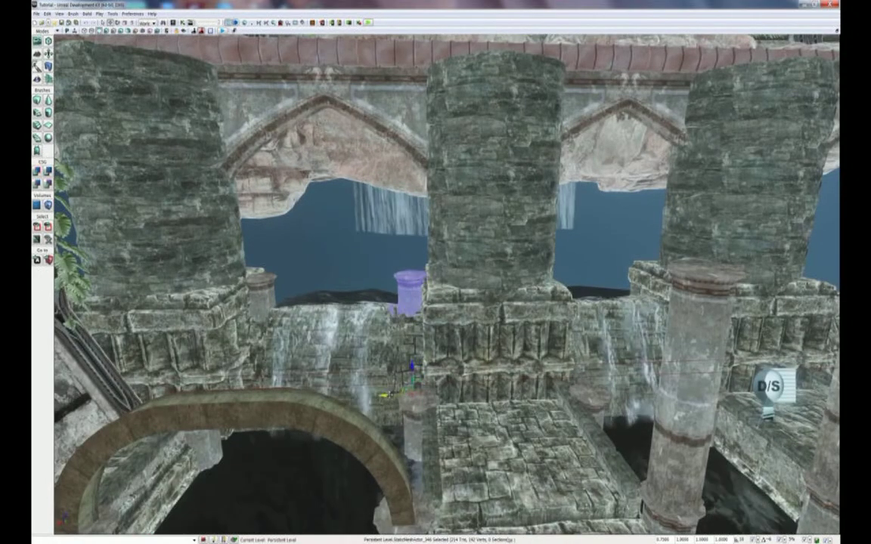
# Select both ledge pillars, copy them to the waterfall ledge in the far arch and adjust their placement beside the large columns.
pyautogui.moveTo(384, 395); pyautogui.dragTo(342, 372, button='right')
pyautogui.keyDown('ctrl'); pyautogui.click(315, 315); pyautogui.keyUp('ctrl')
pyautogui.keyDown('alt'); pyautogui.moveTo(289, 427); pyautogui.dragTo(725, 416); pyautogui.keyUp('alt')
pyautogui.moveTo(726, 416)
pyautogui.mouseDown(button='right')
pyautogui.moveTo(711, 416)
pyautogui.moveTo(755, 409)
pyautogui.moveTo(725, 416)
pyautogui.mouseUp(button='right')
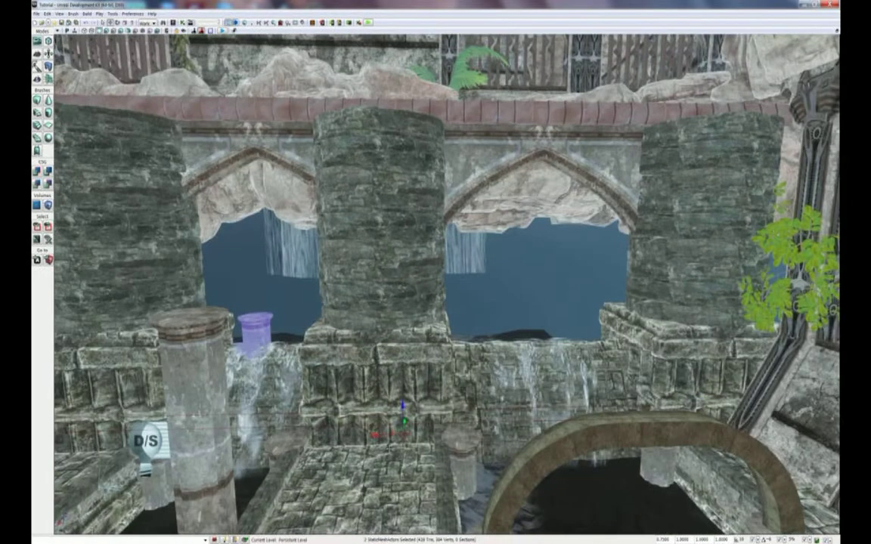
pyautogui.moveTo(381, 435); pyautogui.dragTo(569, 434)
pyautogui.moveTo(566, 432); pyautogui.dragTo(649, 430, button='right')
pyautogui.moveTo(422, 406); pyautogui.dragTo(425, 406, button='right')
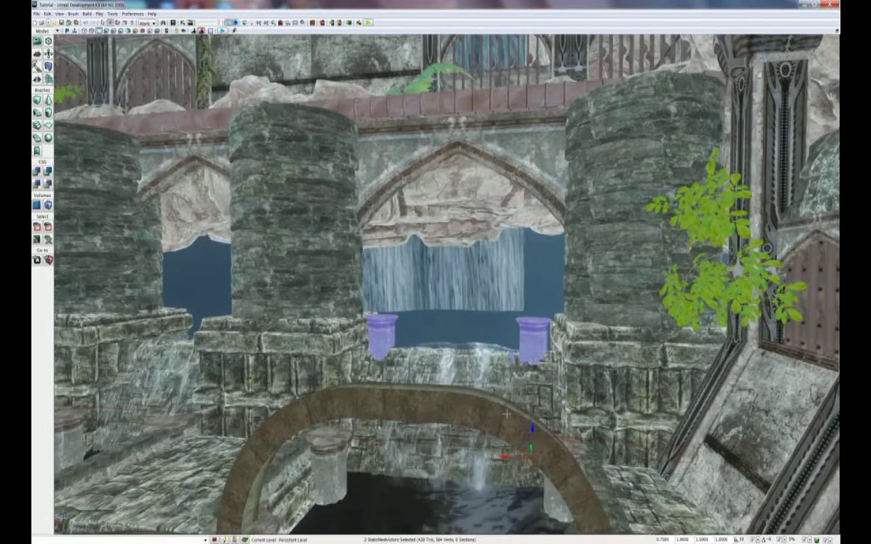
pyautogui.keyDown('ctrl'); pyautogui.moveTo(416, 406); pyautogui.dragTo(425, 406); pyautogui.keyUp('ctrl')
pyautogui.moveTo(425, 406); pyautogui.dragTo(418, 378, button='right')
pyautogui.click(416, 340)
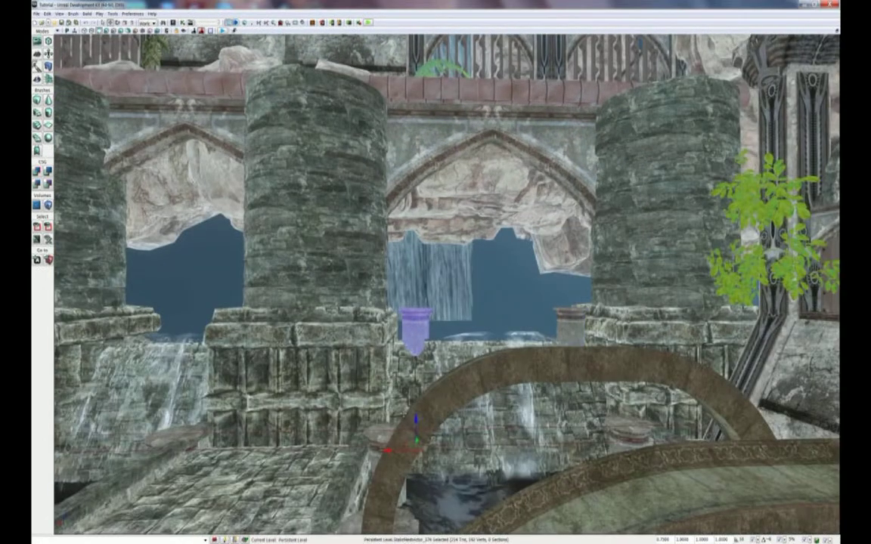
# Duplicate the carved capital block from the top of the buttress and bring the copy down toward the first arch's waterfall.
pyautogui.moveTo(405, 447); pyautogui.dragTo(151, 367, button='right')
pyautogui.moveTo(226, 245); pyautogui.dragTo(202, 270, button='right')
pyautogui.click(168, 163)
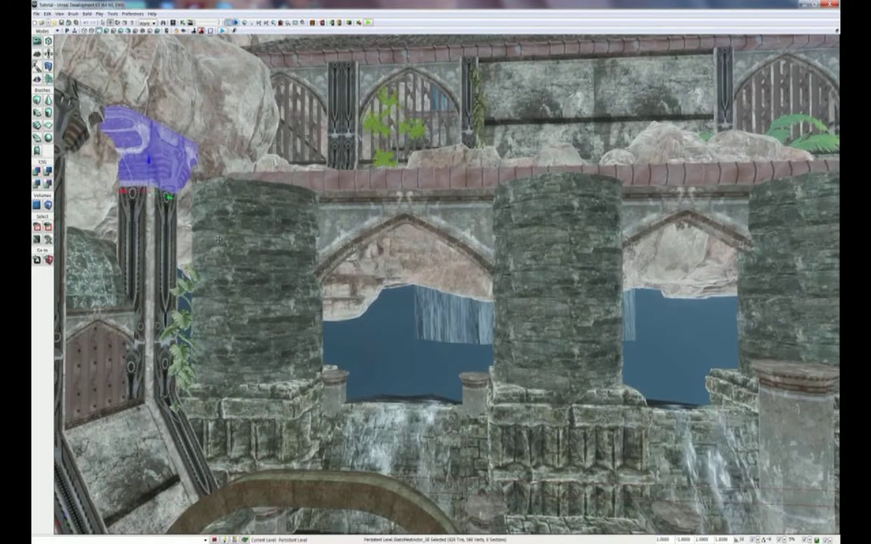
pyautogui.moveTo(203, 249); pyautogui.dragTo(185, 249, button='right')
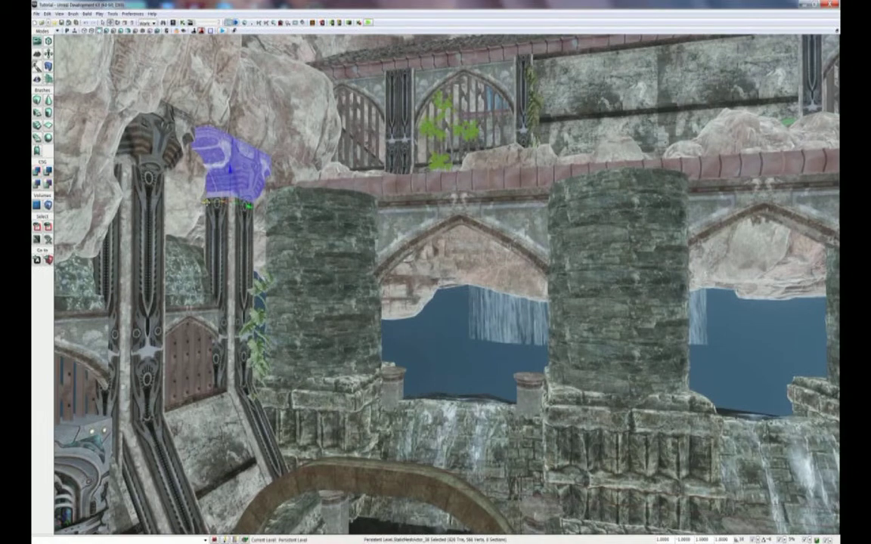
pyautogui.keyDown('alt'); pyautogui.moveTo(209, 201); pyautogui.dragTo(424, 472); pyautogui.keyUp('alt')
pyautogui.moveTo(452, 442)
pyautogui.mouseDown(button='right')
pyautogui.moveTo(393, 487)
pyautogui.moveTo(464, 453)
pyautogui.mouseUp(button='right')
# Centre the copied capital block on the waterfall ledge between the two short pillars of the first arch.
pyautogui.moveTo(376, 454); pyautogui.dragTo(441, 369)
pyautogui.moveTo(366, 385); pyautogui.dragTo(414, 378, button='right')
pyautogui.moveTo(408, 385); pyautogui.dragTo(397, 385)
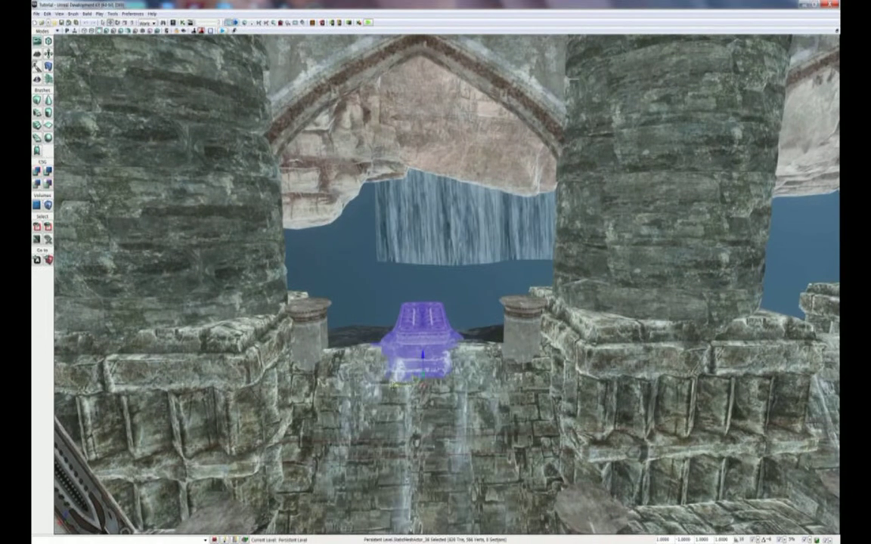
pyautogui.moveTo(411, 364); pyautogui.dragTo(413, 384, button='right')
pyautogui.moveTo(365, 304); pyautogui.dragTo(371, 310)
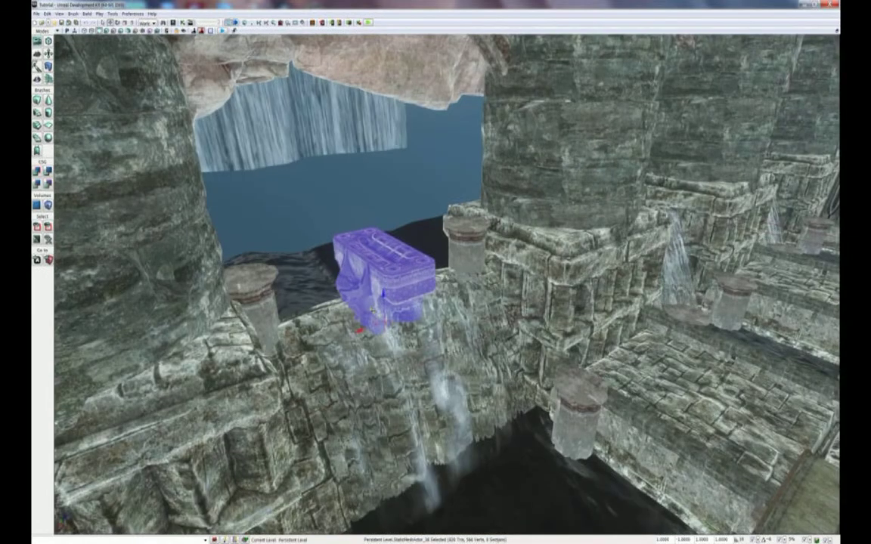
# Duplicate the capital block to the far arch and centre the copy on its waterfall ledge between the short pillars.
pyautogui.moveTo(372, 310); pyautogui.dragTo(499, 397, button='right')
pyautogui.keyDown('alt'); pyautogui.moveTo(316, 340); pyautogui.dragTo(563, 342); pyautogui.keyUp('alt')
pyautogui.moveTo(564, 341); pyautogui.dragTo(639, 360, button='right')
pyautogui.moveTo(391, 329); pyautogui.dragTo(617, 323)
pyautogui.moveTo(618, 323); pyautogui.dragTo(578, 329, button='right')
pyautogui.moveTo(549, 348); pyautogui.dragTo(582, 346)
pyautogui.moveTo(582, 346); pyautogui.dragTo(541, 306, button='right')
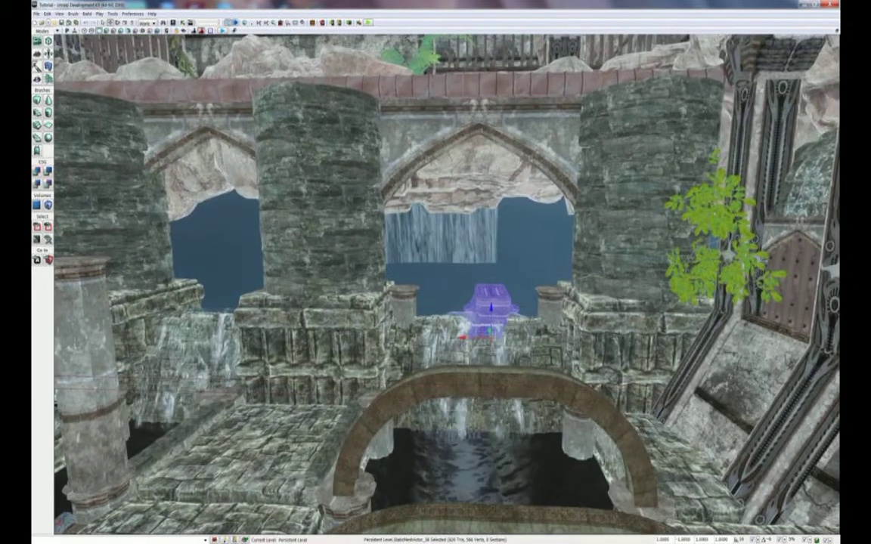
pyautogui.moveTo(464, 338); pyautogui.dragTo(456, 338)
# Duplicate a short pillar in the first arch, centre the copy over the capital block and raise it to stand on top.
pyautogui.moveTo(457, 338); pyautogui.dragTo(436, 312, button='right')
pyautogui.moveTo(439, 307); pyautogui.dragTo(291, 293)
pyautogui.click(294, 289)
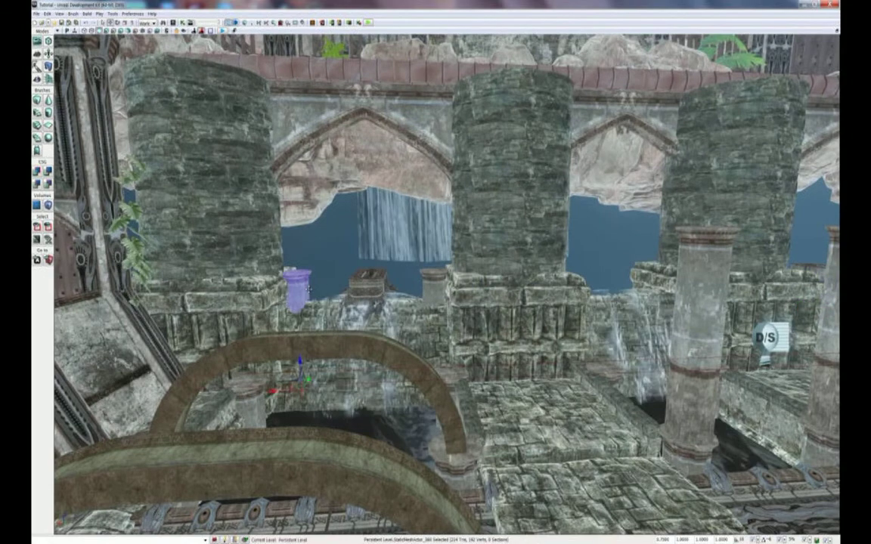
pyautogui.moveTo(380, 309); pyautogui.dragTo(358, 248, button='right')
pyautogui.moveTo(310, 447); pyautogui.dragTo(379, 445)
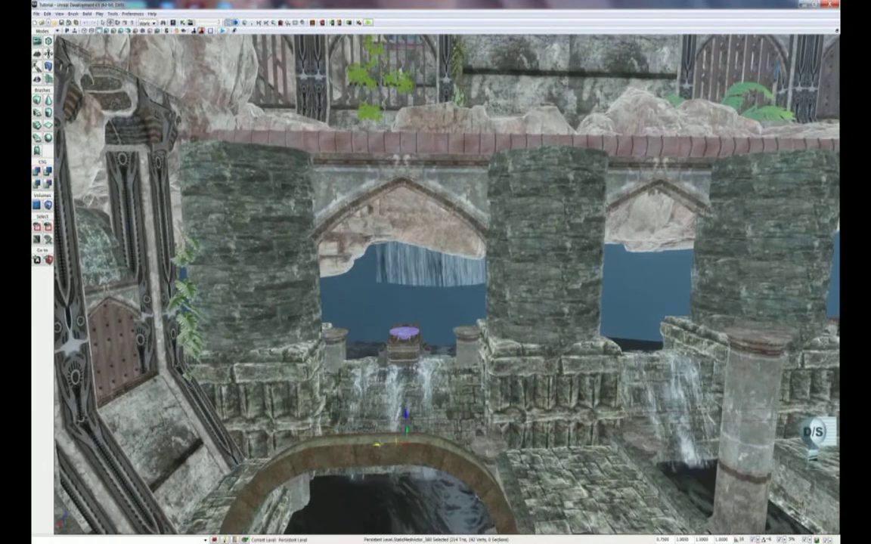
pyautogui.moveTo(405, 416); pyautogui.dragTo(404, 312)
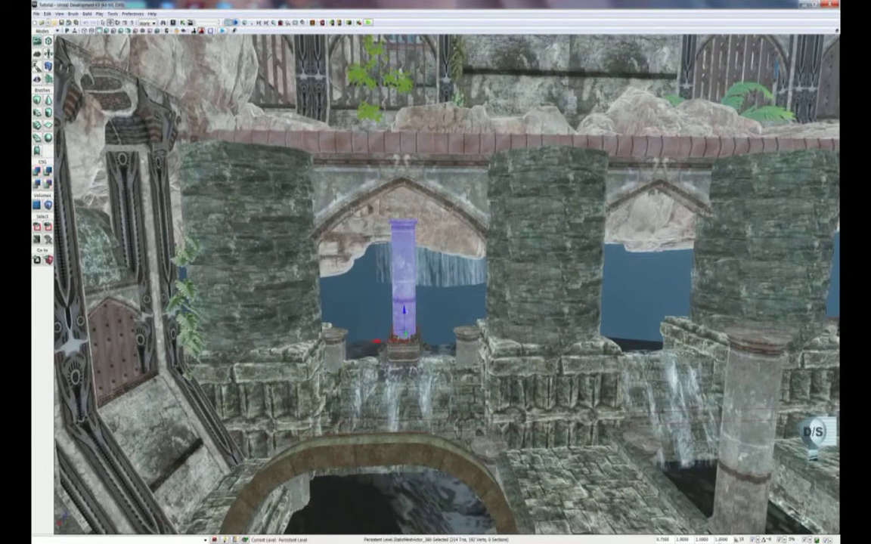
# Set the central column's overall scale to 0.9 and raise it slightly toward the peak of the arch.
pyautogui.moveTo(670, 540); pyautogui.dragTo(644, 540)
pyautogui.write('1')
pyautogui.press('Return')
pyautogui.moveTo(523, 386); pyautogui.dragTo(501, 385, button='right')
pyautogui.moveTo(672, 539); pyautogui.dragTo(643, 540)
pyautogui.write('.9')
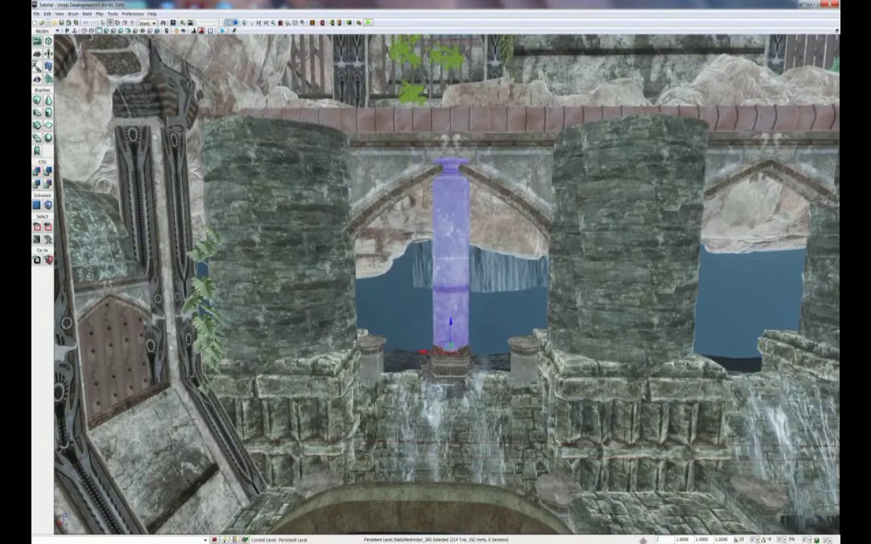
pyautogui.press('Return')
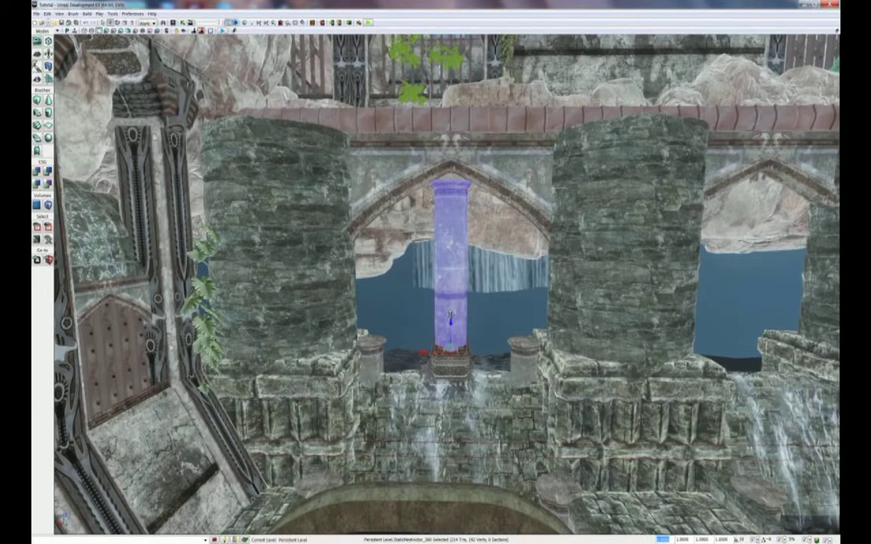
pyautogui.moveTo(450, 320); pyautogui.dragTo(451, 312)
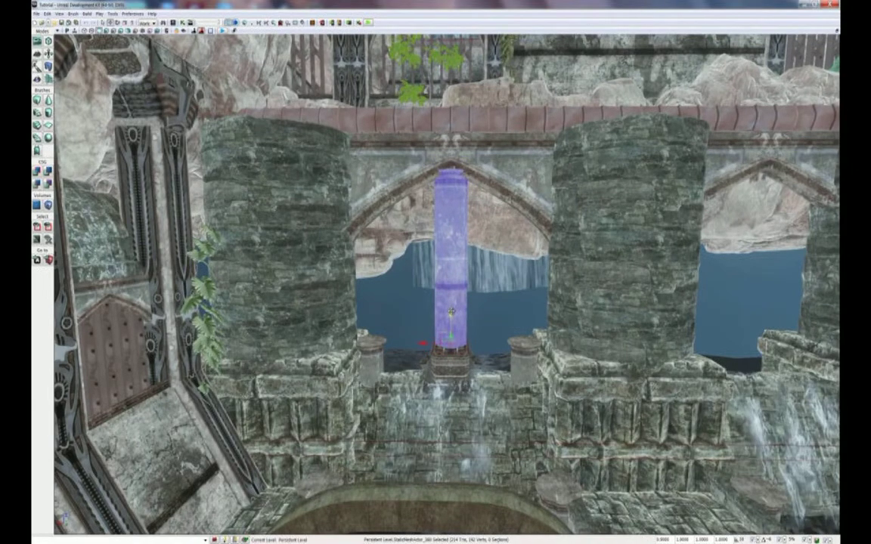
# Copy the column onto the block in the far arch, then select column and block together and adjust their centring.
pyautogui.moveTo(451, 311); pyautogui.dragTo(408, 267, button='middle')
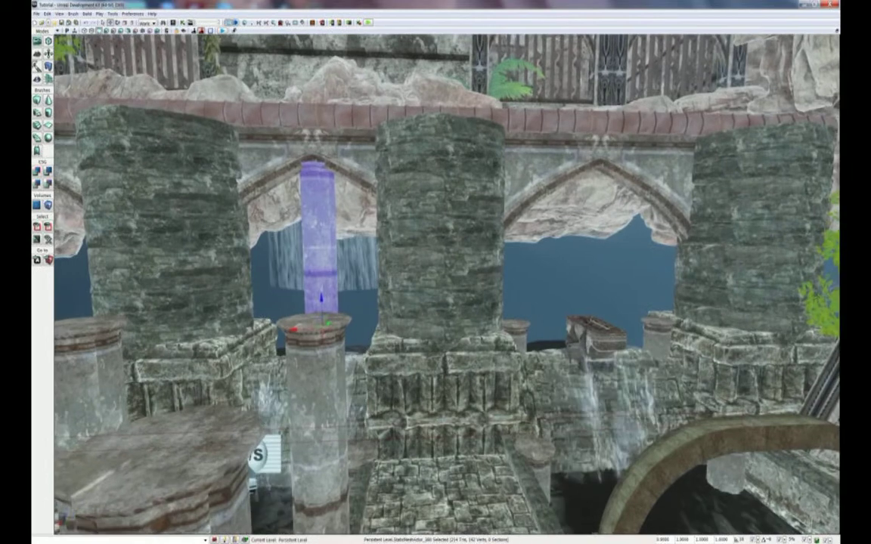
pyautogui.moveTo(294, 330); pyautogui.dragTo(318, 330)
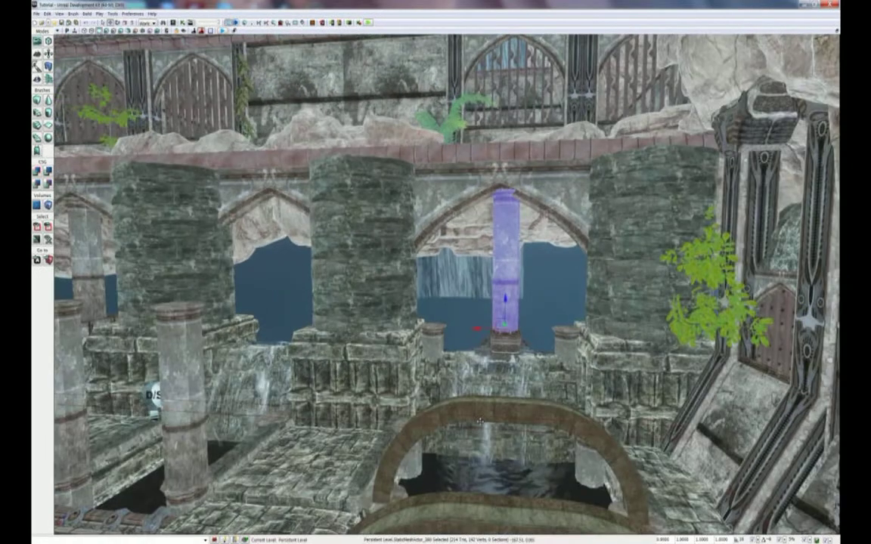
pyautogui.moveTo(480, 421); pyautogui.dragTo(479, 370, button='right')
pyautogui.keyDown('ctrl'); pyautogui.click(480, 369); pyautogui.keyUp('ctrl')
pyautogui.moveTo(449, 215); pyautogui.dragTo(416, 312, button='right')
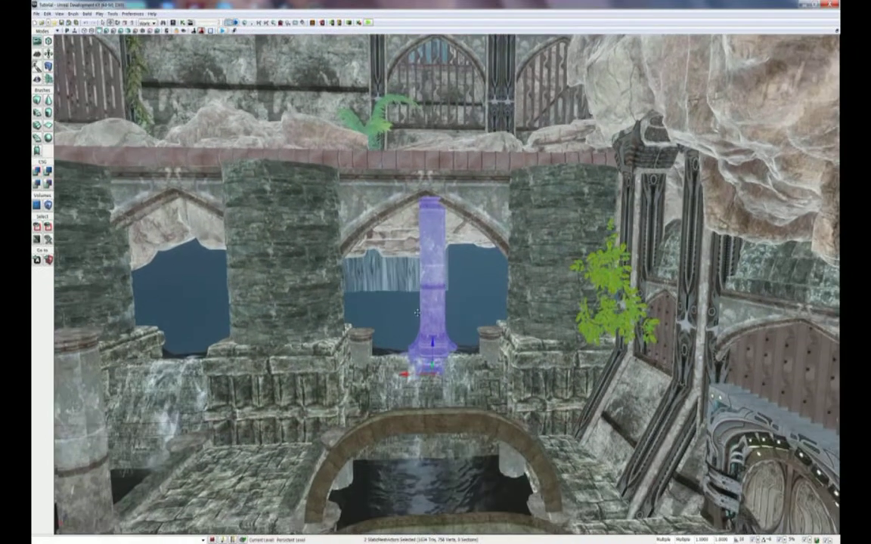
pyautogui.moveTo(404, 373); pyautogui.dragTo(376, 468)
pyautogui.moveTo(396, 374); pyautogui.dragTo(358, 366, button='right')
pyautogui.moveTo(358, 366); pyautogui.dragTo(294, 389)
# Duplicate the slanted stone wall panel between the buttresses, rotate the copy upright and move it behind the first arch.
pyautogui.click(375, 333)
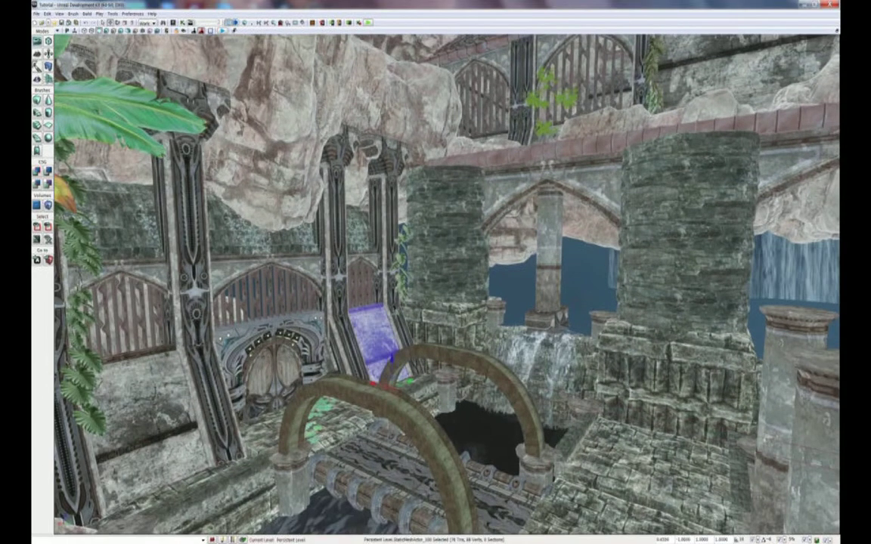
pyautogui.moveTo(375, 332); pyautogui.dragTo(378, 280)
pyautogui.moveTo(341, 463); pyautogui.dragTo(452, 486)
pyautogui.press('space')
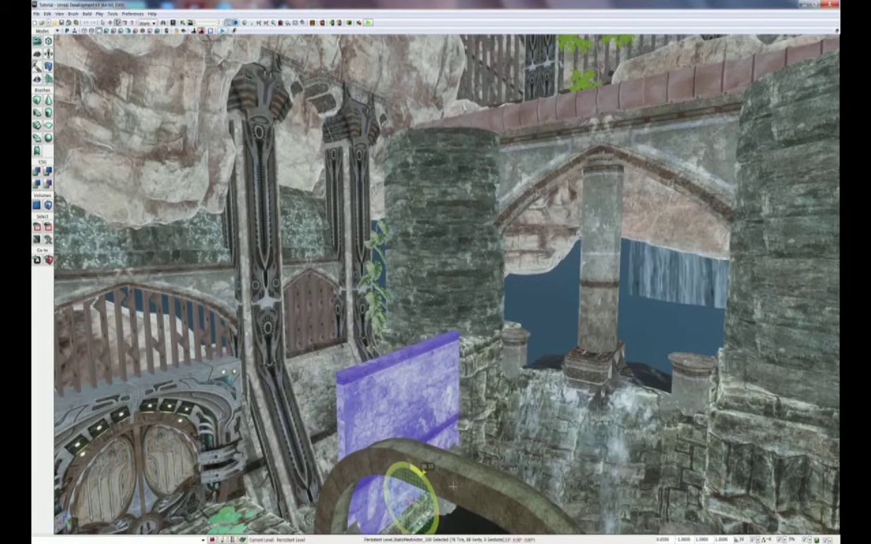
pyautogui.press('space')
pyautogui.moveTo(422, 495); pyautogui.dragTo(537, 392)
# Set the copied wall panel's overall scale to 1 and align it along the channel edge behind the first arch's large column.
pyautogui.moveTo(671, 540); pyautogui.dragTo(649, 541)
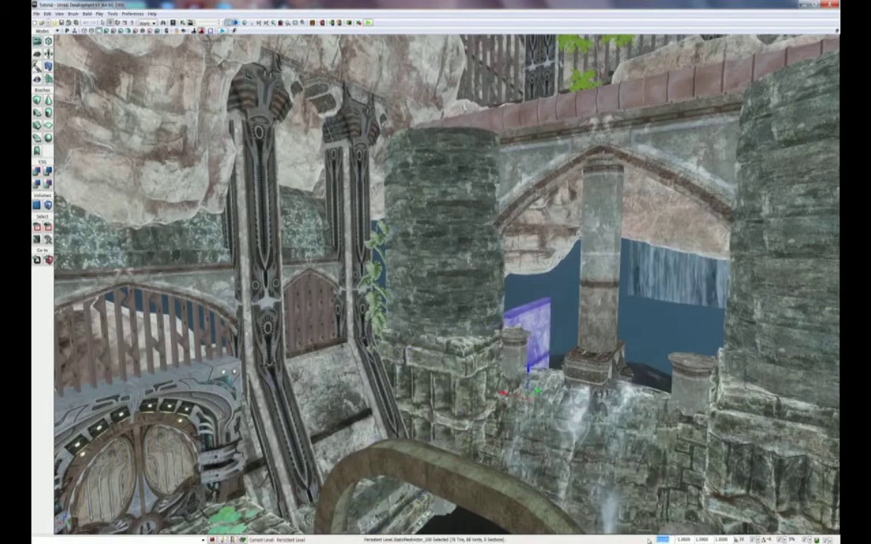
pyautogui.write('1')
pyautogui.press('Return')
pyautogui.moveTo(434, 235); pyautogui.dragTo(483, 151)
pyautogui.press('space')
pyautogui.press('space')
pyautogui.press('space')
pyautogui.moveTo(471, 434); pyautogui.dragTo(468, 383)
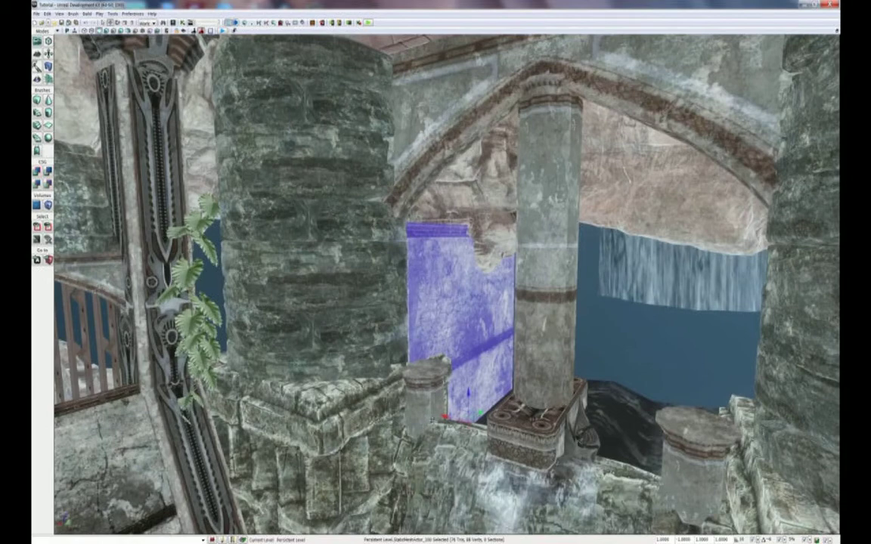
pyautogui.moveTo(446, 417); pyautogui.dragTo(535, 408)
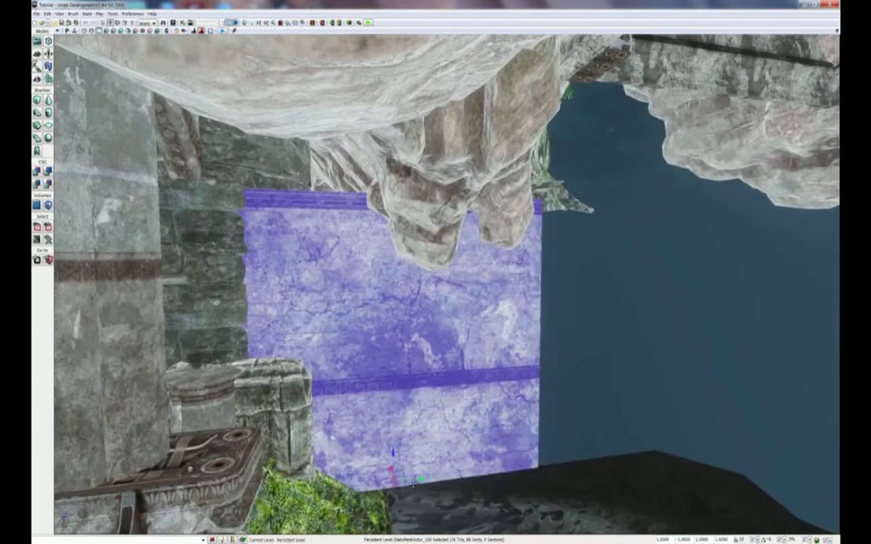
# Duplicate the wall panel twice, end to end, to extend the channel wall behind the first arch.
pyautogui.moveTo(526, 472); pyautogui.dragTo(629, 457)
pyautogui.moveTo(521, 419); pyautogui.dragTo(621, 394)
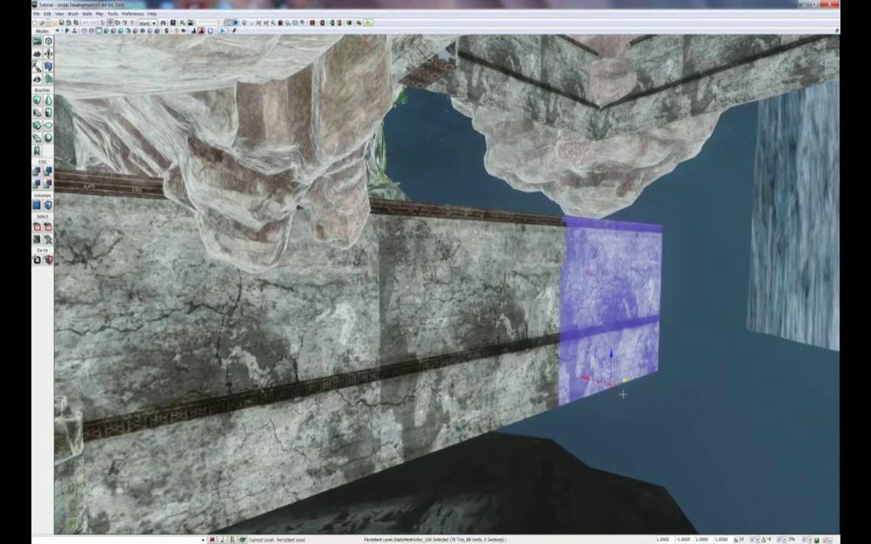
# Select all three channel wall panels, copy them across to the far arch and adjust the position of the copies.
pyautogui.click(277, 342)
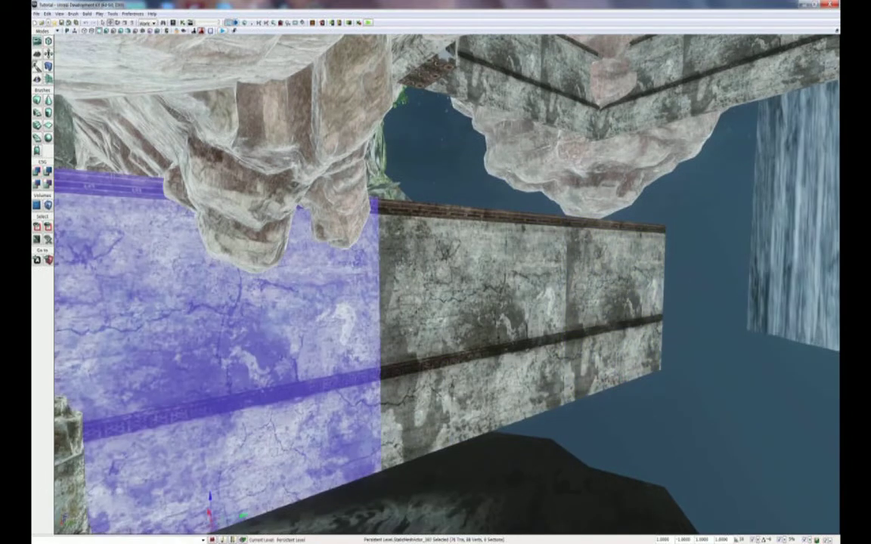
pyautogui.moveTo(499, 350); pyautogui.dragTo(572, 403)
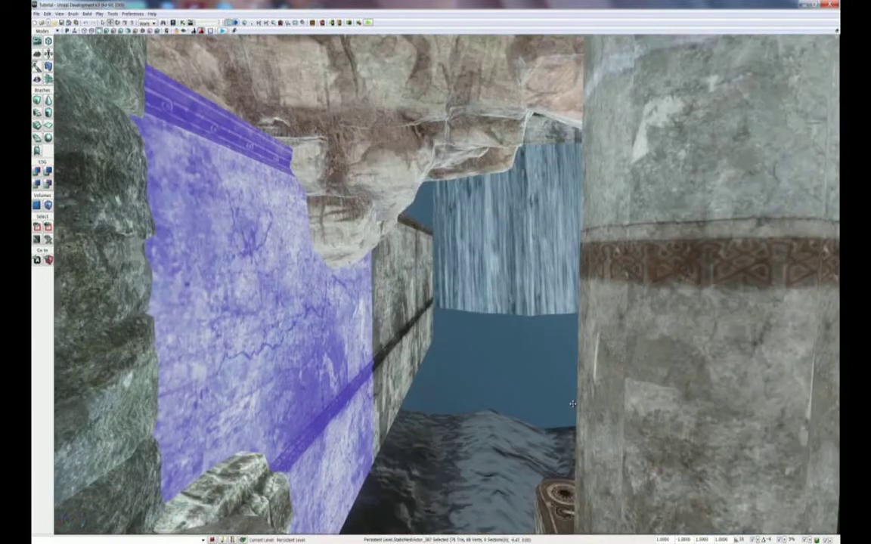
pyautogui.keyDown('ctrl'); pyautogui.click(403, 261); pyautogui.keyUp('ctrl')
pyautogui.keyDown('ctrl'); pyautogui.click(422, 333); pyautogui.keyUp('ctrl')
pyautogui.moveTo(422, 333); pyautogui.dragTo(486, 408)
pyautogui.moveTo(318, 349); pyautogui.dragTo(613, 359)
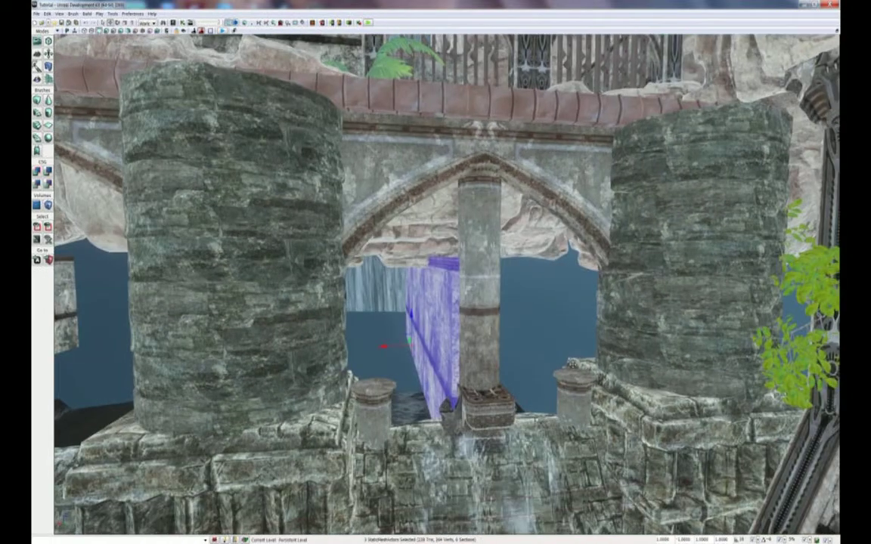
pyautogui.moveTo(391, 347); pyautogui.dragTo(370, 389)
pyautogui.moveTo(183, 451); pyautogui.dragTo(56, 434)
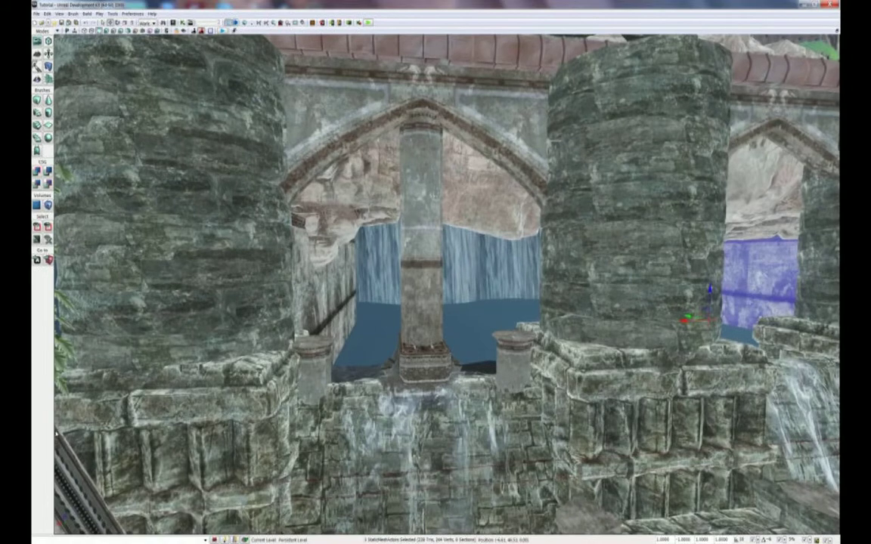
pyautogui.moveTo(56, 427); pyautogui.dragTo(79, 429)
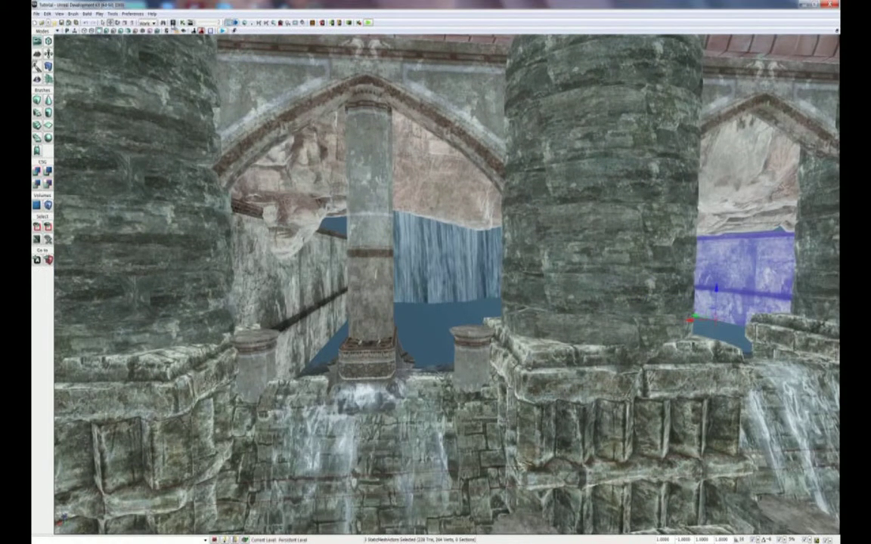
# Find the low Deco trim wall in the static meshes and place it in the scene behind the first arch.
pyautogui.click(173, 22)
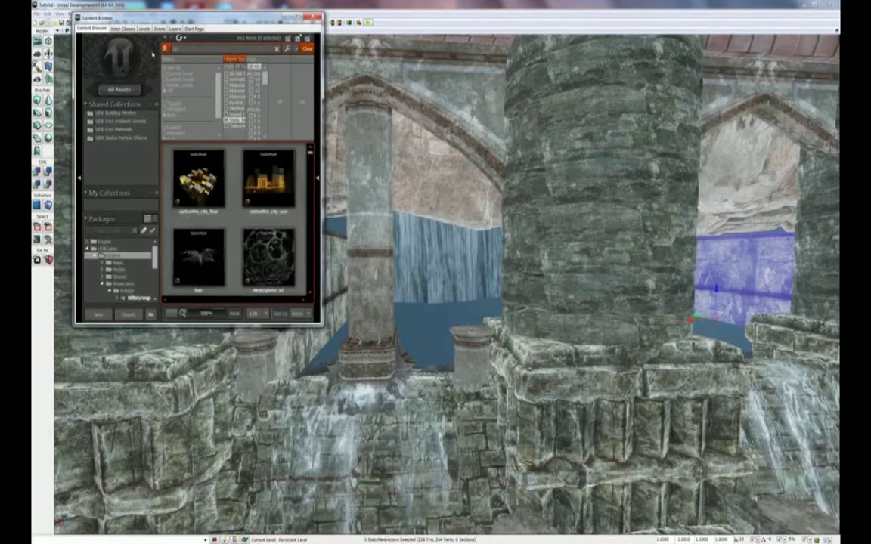
pyautogui.write('eco')
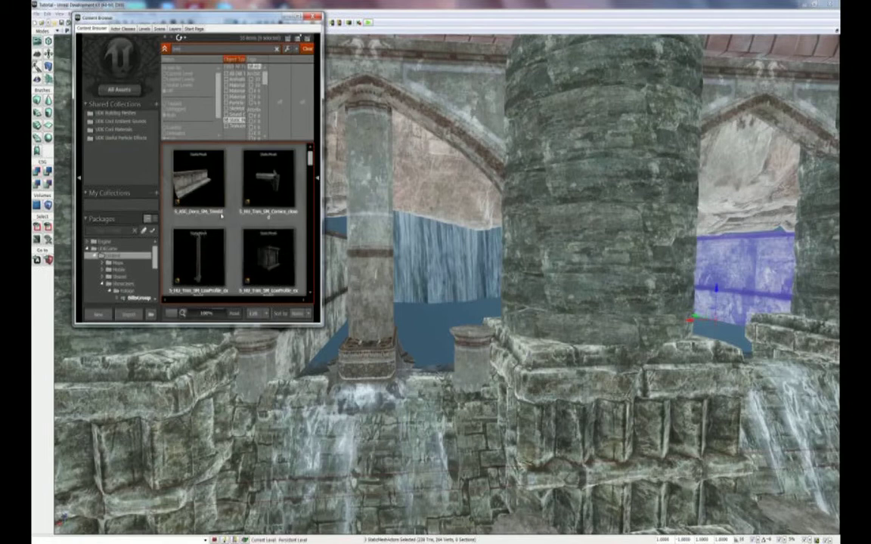
pyautogui.click(189, 178)
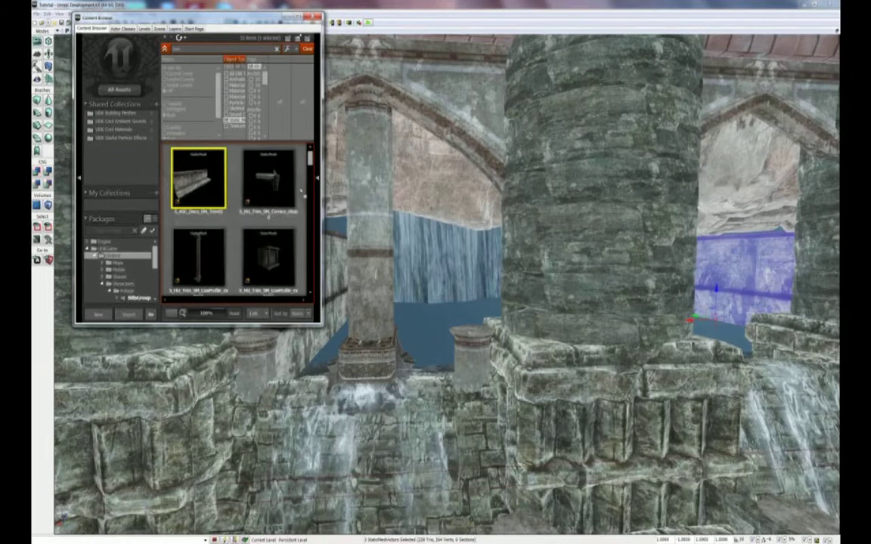
pyautogui.moveTo(189, 177); pyautogui.dragTo(280, 355)
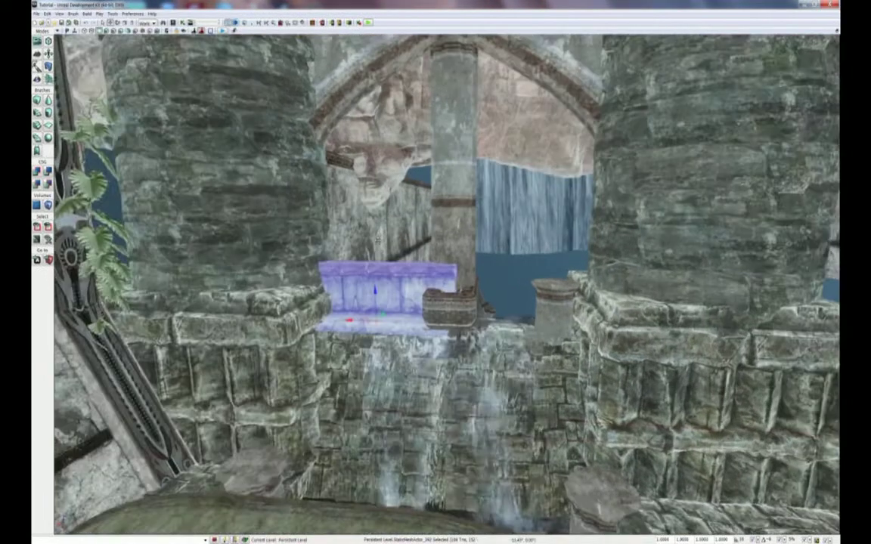
# Rotate the trim wall to run parallel to the channel and move it behind the small side pillar of the first arch.
pyautogui.moveTo(378, 240); pyautogui.dragTo(363, 236, button='right')
pyautogui.press('space')
pyautogui.moveTo(444, 370); pyautogui.dragTo(567, 351)
pyautogui.press('space')
pyautogui.press('space')
pyautogui.press('space')
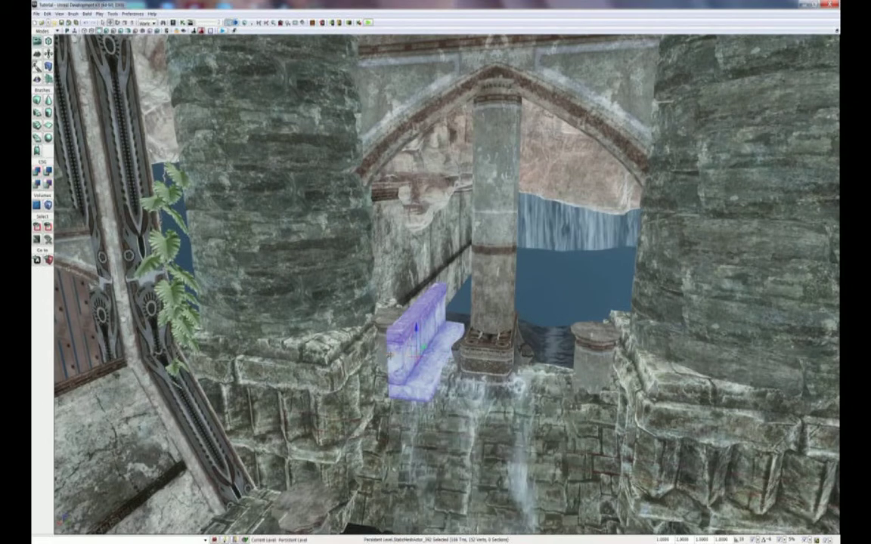
pyautogui.moveTo(391, 353); pyautogui.dragTo(347, 309)
pyautogui.moveTo(372, 385); pyautogui.dragTo(450, 342)
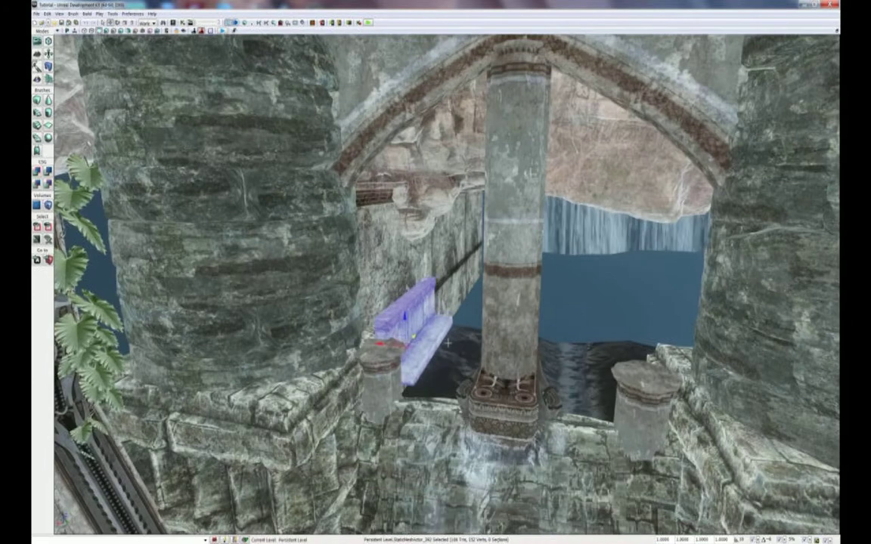
# Adjust the trim wall's height and sideways position so it stands against the tall channel wall without sinking into it.
pyautogui.moveTo(403, 311); pyautogui.dragTo(404, 279, button='right')
pyautogui.moveTo(404, 311); pyautogui.dragTo(404, 272)
pyautogui.moveTo(390, 336); pyautogui.dragTo(390, 359)
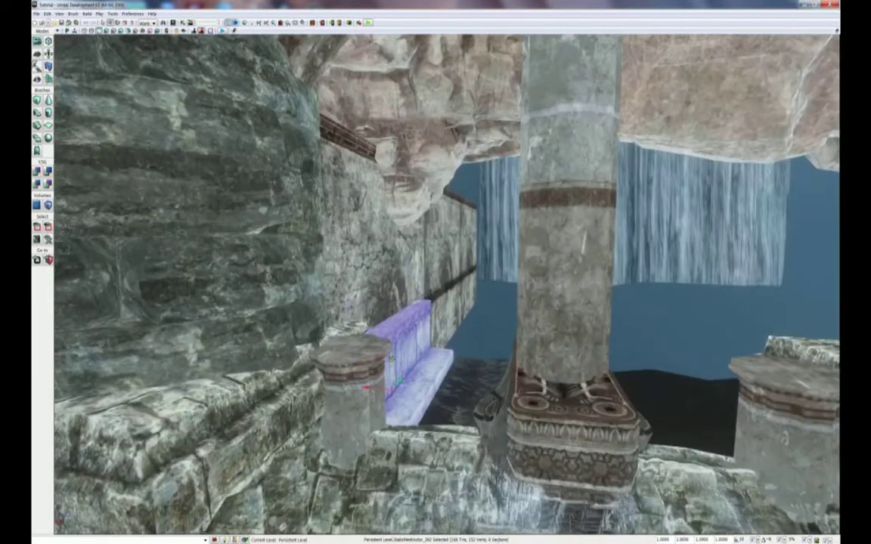
pyautogui.moveTo(358, 366); pyautogui.dragTo(389, 351, button='right')
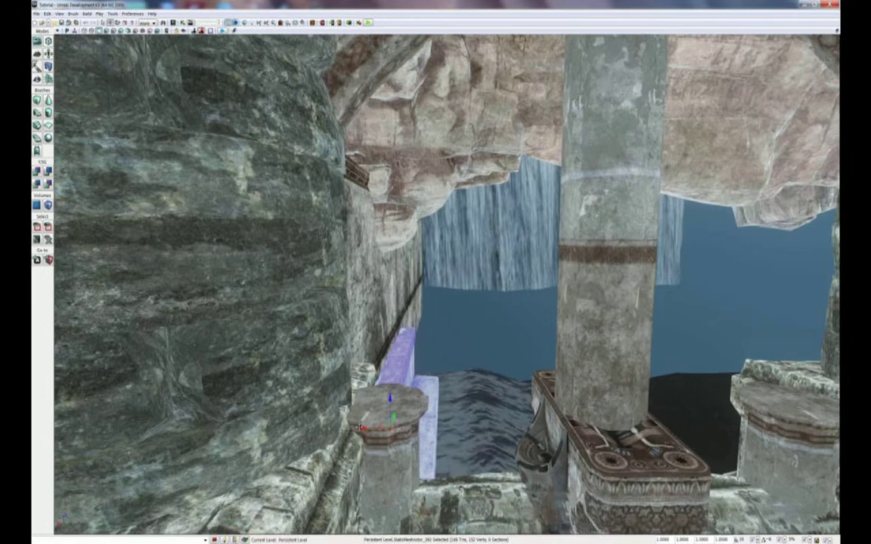
pyautogui.moveTo(366, 427); pyautogui.dragTo(351, 428)
pyautogui.moveTo(351, 428); pyautogui.dragTo(424, 363, button='right')
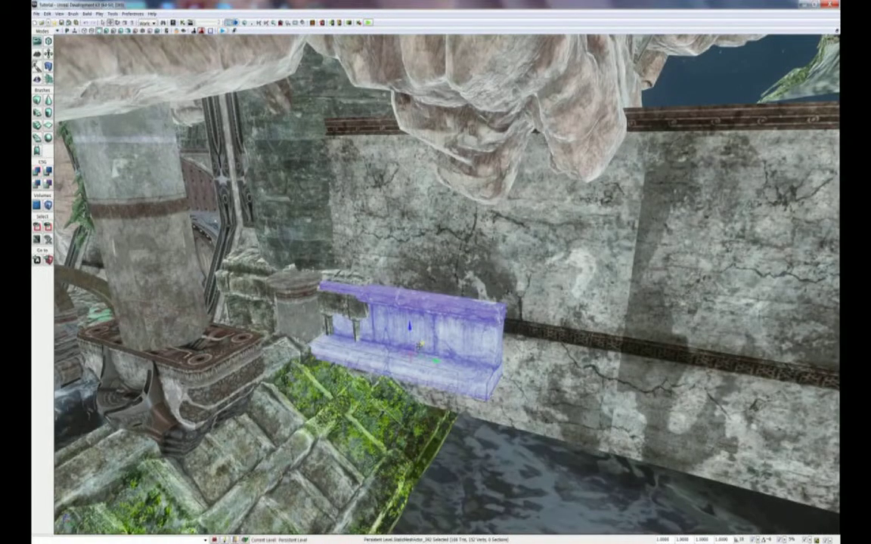
pyautogui.moveTo(420, 345); pyautogui.dragTo(417, 348)
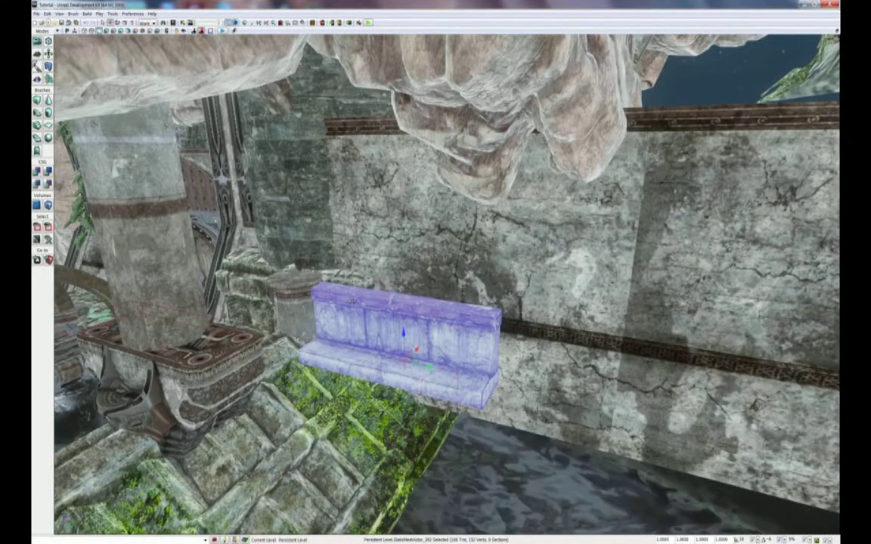
# Duplicate the trim wall three times end to end to line the tall channel wall.
pyautogui.keyDown('alt'); pyautogui.moveTo(429, 366); pyautogui.dragTo(654, 436); pyautogui.keyUp('alt')
pyautogui.moveTo(654, 435); pyautogui.dragTo(735, 436, button='right')
pyautogui.keyDown('alt'); pyautogui.moveTo(442, 346); pyautogui.dragTo(605, 345); pyautogui.keyUp('alt')
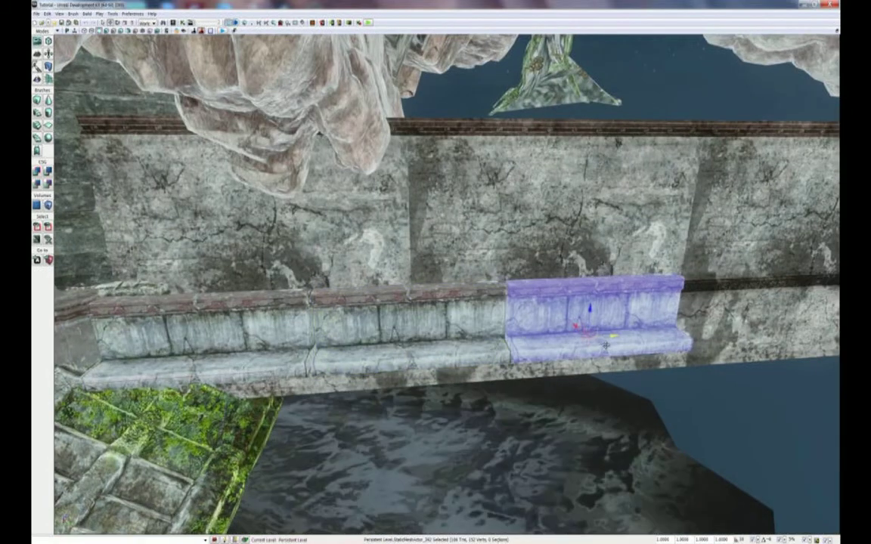
pyautogui.moveTo(606, 346); pyautogui.dragTo(516, 333, button='right')
pyautogui.keyDown('alt'); pyautogui.moveTo(497, 306); pyautogui.dragTo(573, 275); pyautogui.keyUp('alt')
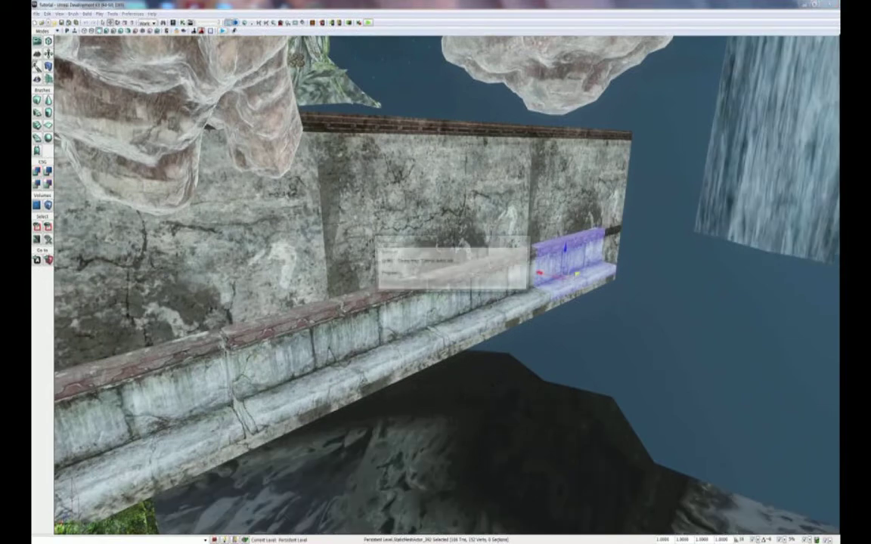
pyautogui.moveTo(638, 273); pyautogui.dragTo(738, 285, button='right')
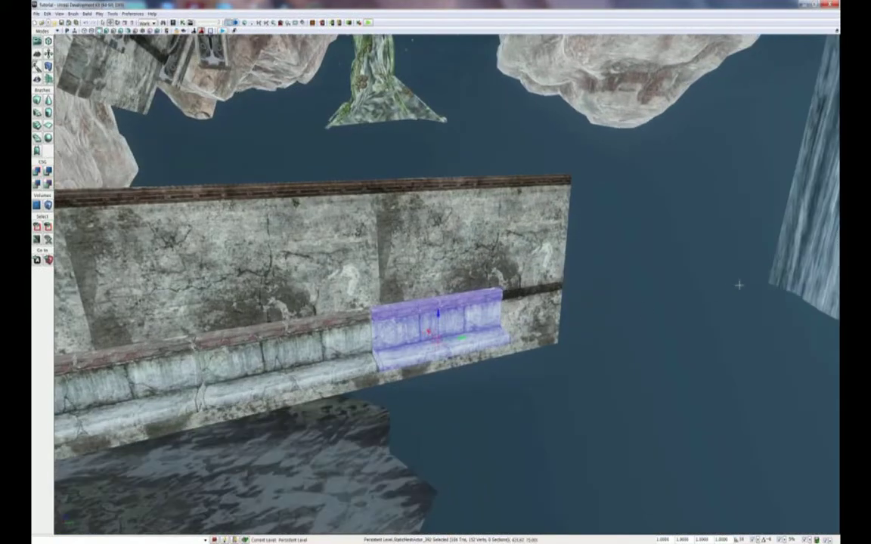
# Select all four trim wall pieces and copy them toward the central column.
pyautogui.moveTo(298, 350); pyautogui.dragTo(372, 379, button='right')
pyautogui.click(376, 378)
pyautogui.click(463, 263)
pyautogui.click(496, 240)
pyautogui.click(521, 220)
pyautogui.keyDown('ctrl'); pyautogui.click(392, 347); pyautogui.keyUp('ctrl')
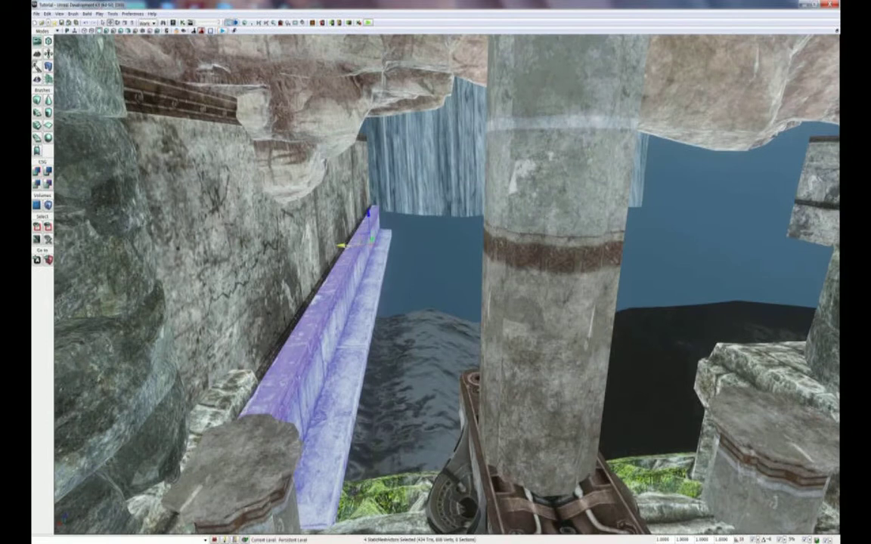
pyautogui.click(401, 318)
# Mirror the copied trim walls on the X axis and move them to the opposite edge of the first channel.
pyautogui.rightClick(412, 286)
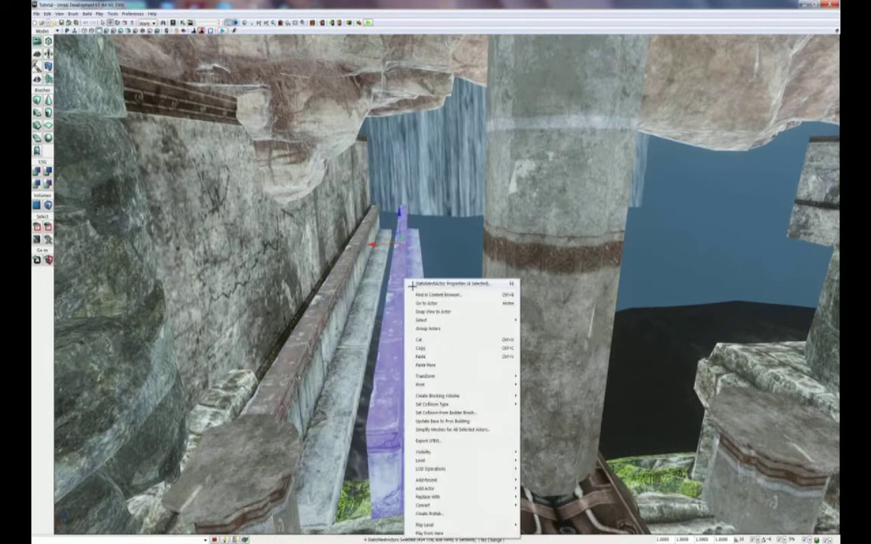
pyautogui.moveTo(443, 376)
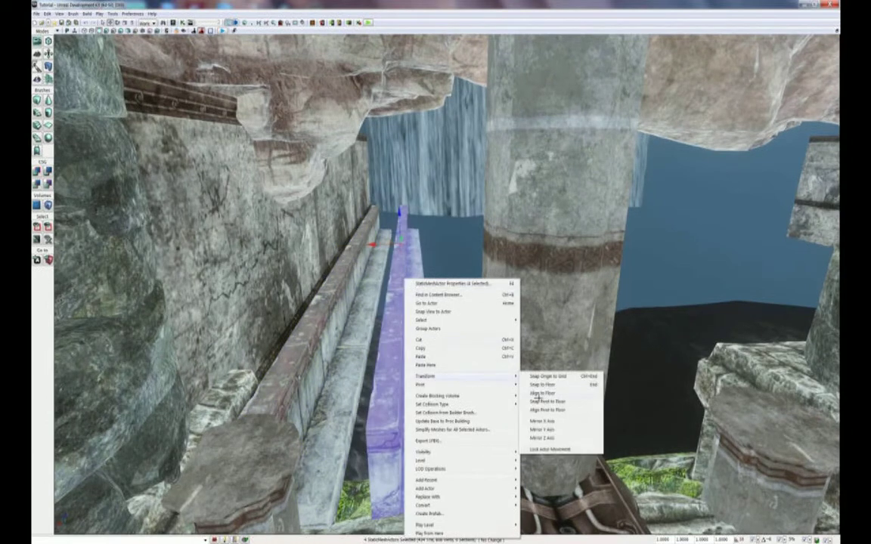
pyautogui.click(549, 417)
pyautogui.moveTo(373, 246); pyautogui.dragTo(466, 256)
pyautogui.moveTo(436, 335); pyautogui.dragTo(436, 335, button='right')
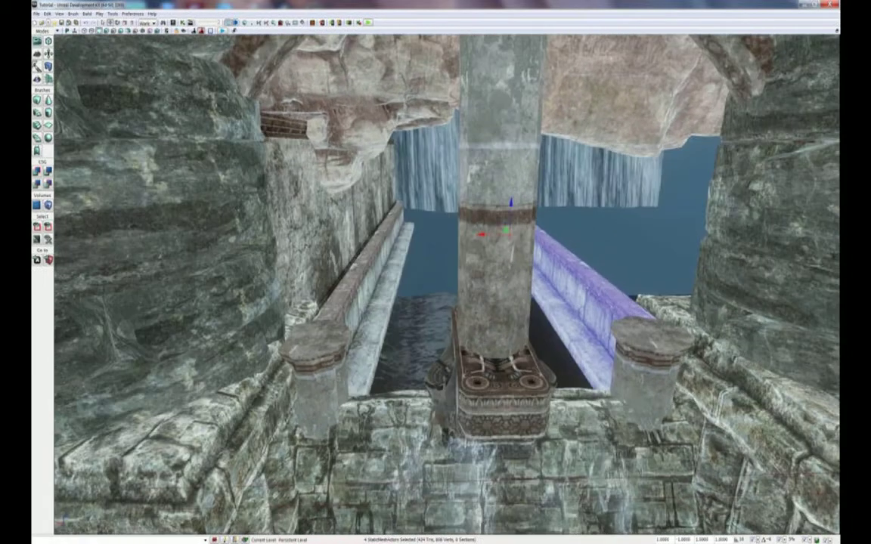
pyautogui.moveTo(547, 296); pyautogui.dragTo(547, 296, button='right')
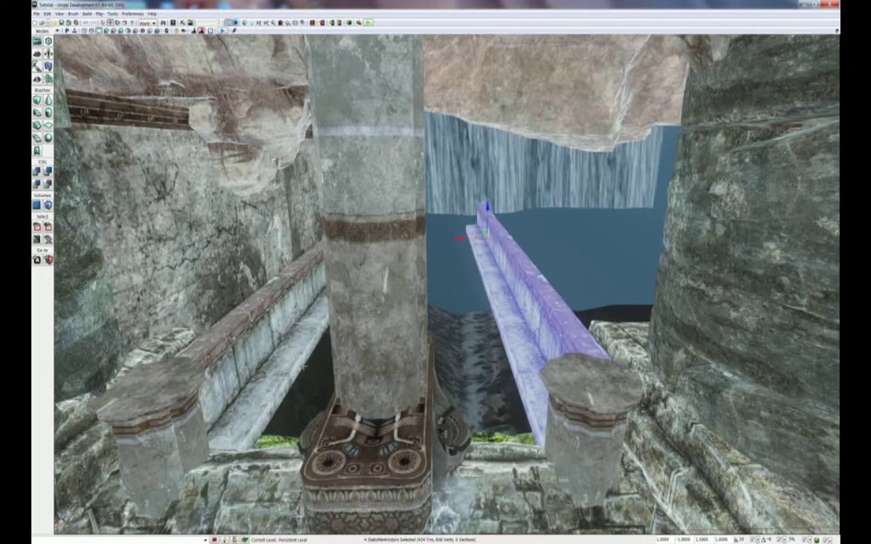
# Select the trim wall rows on both sides of the first channel, copy them to the middle arch and center them in its opening.
pyautogui.keyDown('ctrl'); pyautogui.click(280, 365); pyautogui.keyUp('ctrl')
pyautogui.moveTo(334, 366); pyautogui.dragTo(334, 366)
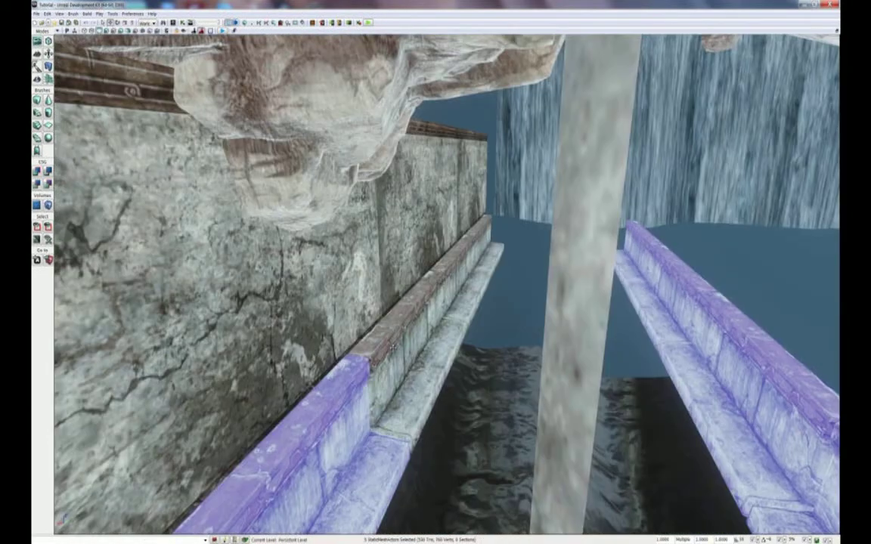
pyautogui.keyDown('ctrl'); pyautogui.click(417, 327); pyautogui.keyUp('ctrl')
pyautogui.keyDown('ctrl'); pyautogui.click(453, 296); pyautogui.keyUp('ctrl')
pyautogui.keyDown('ctrl'); pyautogui.click(485, 262); pyautogui.keyUp('ctrl')
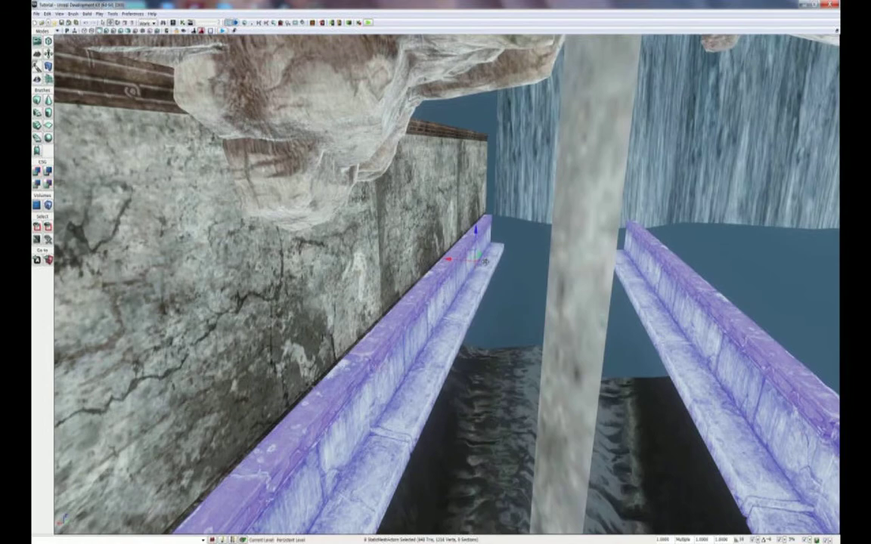
pyautogui.moveTo(401, 335); pyautogui.dragTo(400, 335, button='right')
pyautogui.moveTo(408, 225); pyautogui.dragTo(573, 227)
pyautogui.moveTo(666, 254); pyautogui.dragTo(424, 239, button='right')
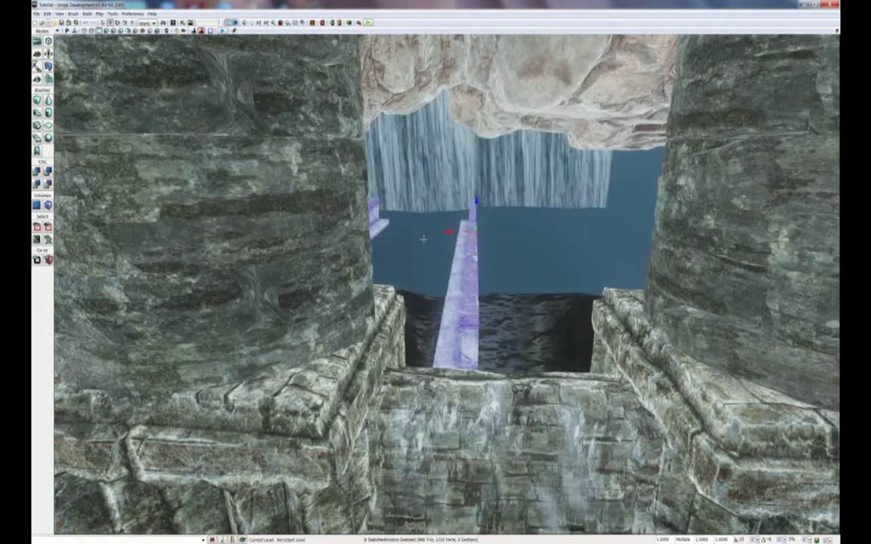
pyautogui.moveTo(451, 231); pyautogui.dragTo(517, 234)
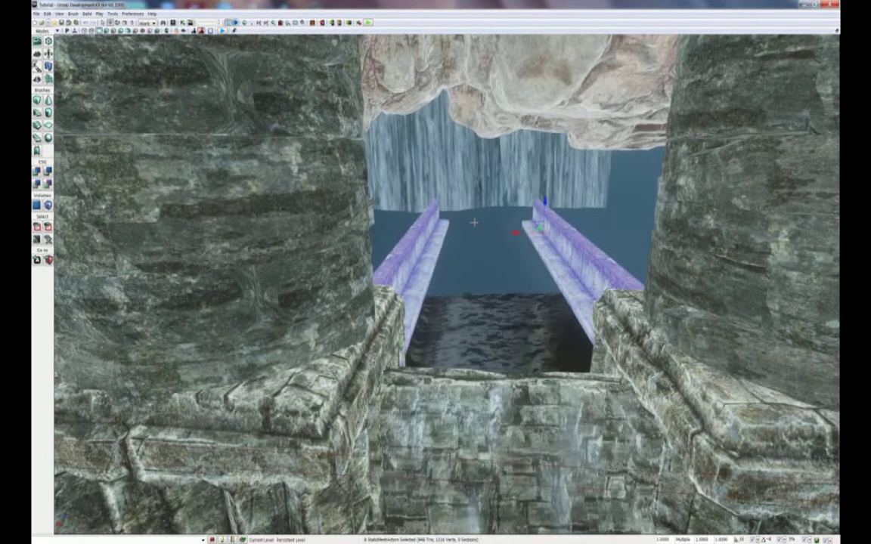
# Copy both trim wall rows to the far arch and align them behind its side pillars.
pyautogui.scroll(-5, 428, 212)
pyautogui.keyDown('alt'); pyautogui.moveTo(455, 216); pyautogui.dragTo(600, 215); pyautogui.keyUp('alt')
pyautogui.moveTo(600, 214); pyautogui.dragTo(650, 219, button='right')
pyautogui.scroll(1, 446, 285)
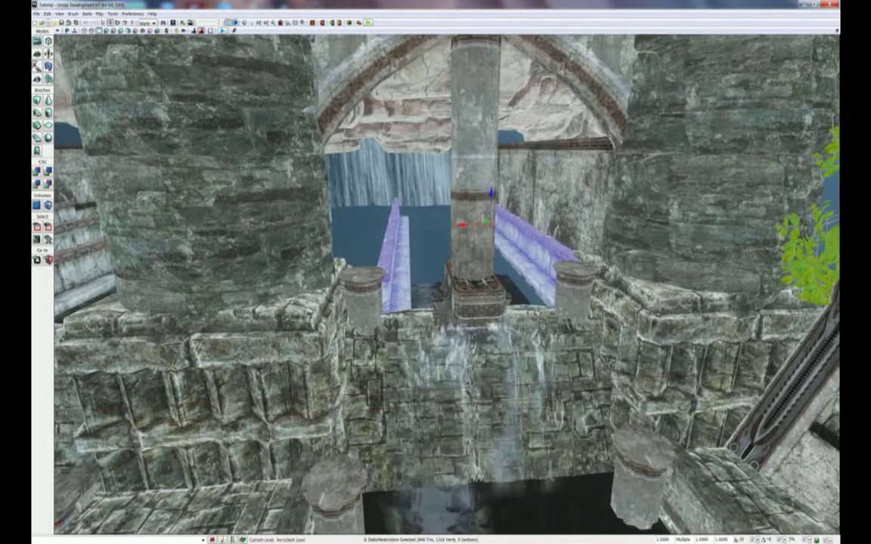
pyautogui.moveTo(462, 225); pyautogui.dragTo(449, 224)
# Duplicate the tall wall's end panel, turn the copy crosswise and place it at the far end between the first and middle channels.
pyautogui.moveTo(449, 225); pyautogui.dragTo(383, 204, button='right')
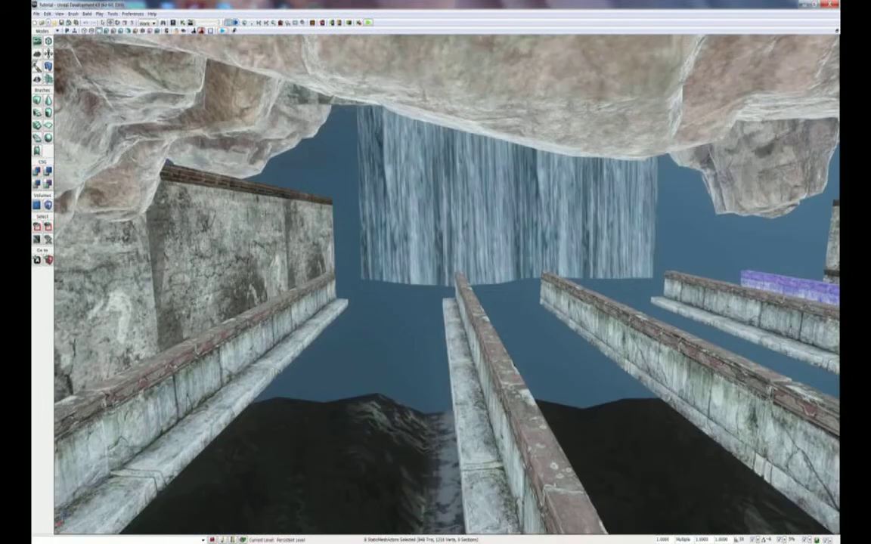
pyautogui.click(329, 336)
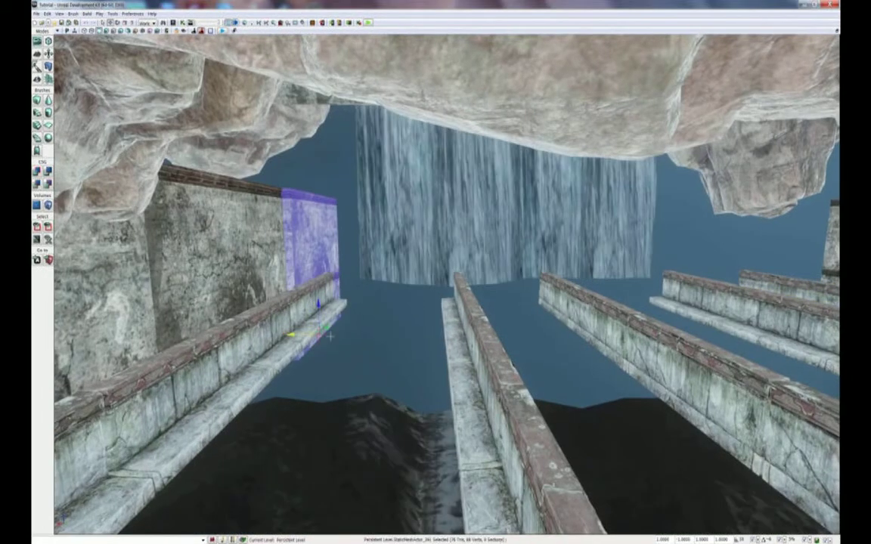
pyautogui.keyDown('alt'); pyautogui.moveTo(385, 338); pyautogui.dragTo(606, 339); pyautogui.keyUp('alt')
pyautogui.press('space')
pyautogui.press('space')
pyautogui.press('space')
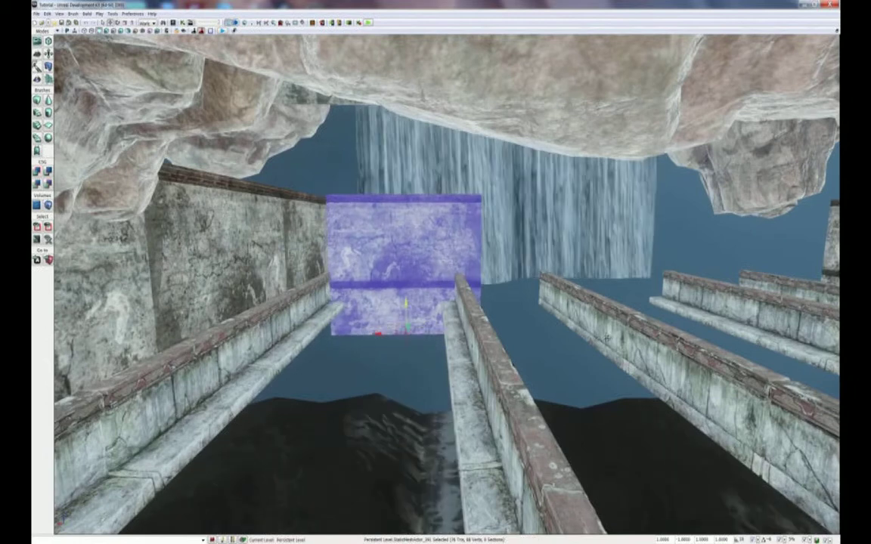
pyautogui.moveTo(377, 333); pyautogui.dragTo(488, 333)
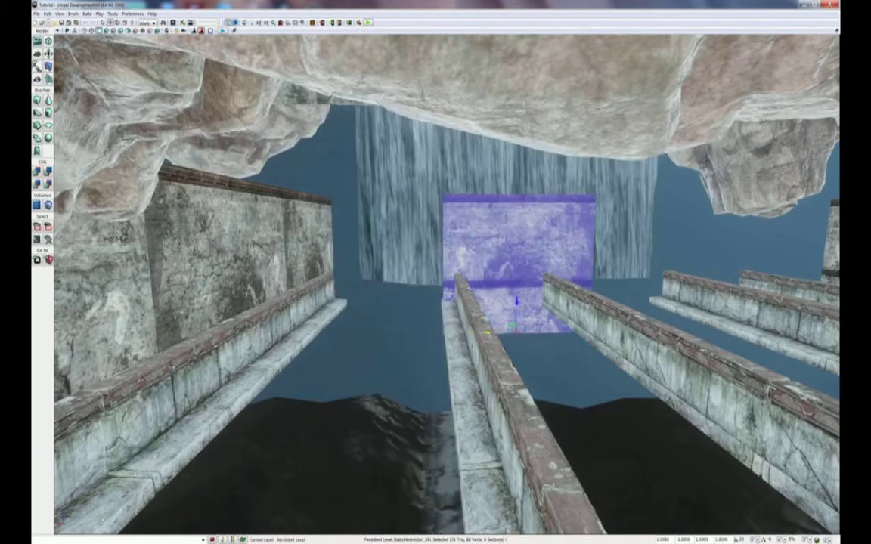
# Copy the crosswise end panel to the gap between the middle and far channels and adjust its sideways position.
pyautogui.moveTo(513, 345); pyautogui.dragTo(380, 403, button='right')
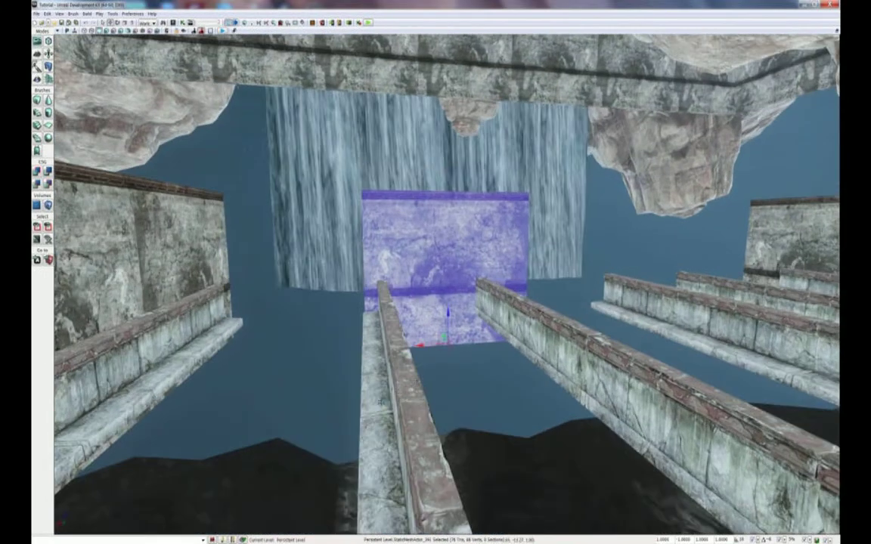
pyautogui.keyDown('alt'); pyautogui.moveTo(421, 345); pyautogui.dragTo(599, 334); pyautogui.keyUp('alt')
pyautogui.moveTo(598, 334); pyautogui.dragTo(477, 333, button='right')
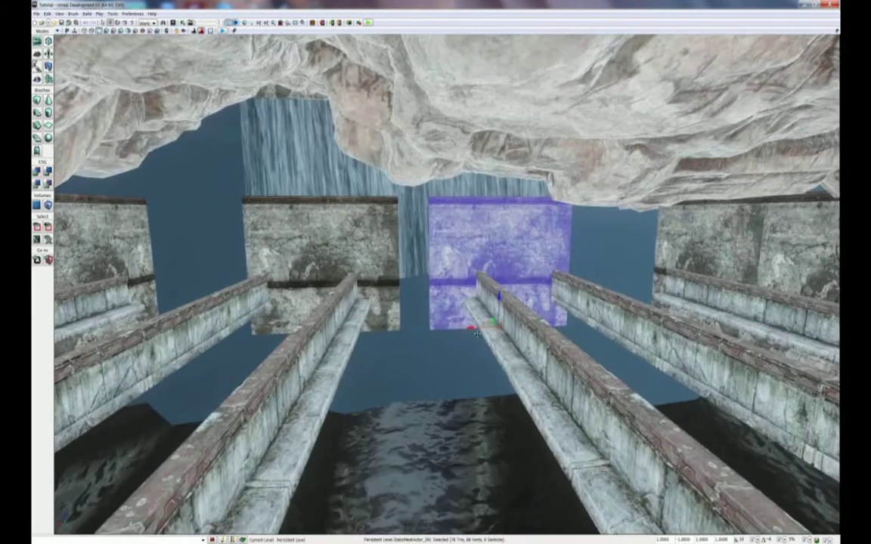
pyautogui.moveTo(470, 327); pyautogui.dragTo(438, 325)
pyautogui.moveTo(439, 325); pyautogui.dragTo(395, 349, button='right')
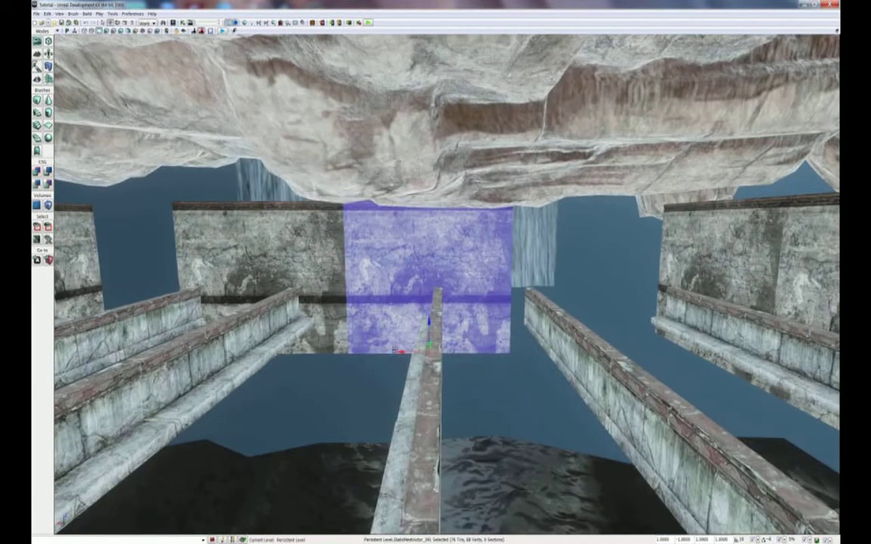
pyautogui.moveTo(361, 317); pyautogui.dragTo(416, 316)
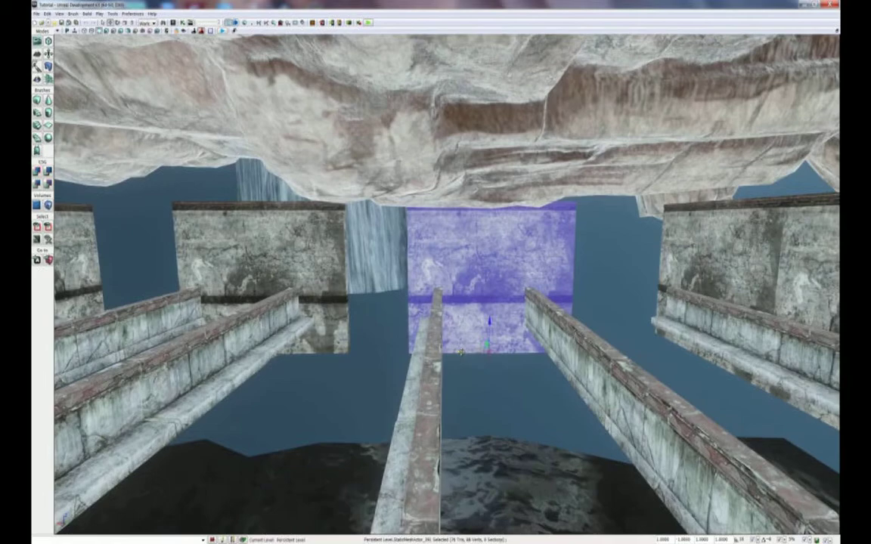
# Examine the channel walls and end panels from inside the channels and through the arches from the front.
pyautogui.moveTo(461, 353); pyautogui.dragTo(228, 371, button='middle')
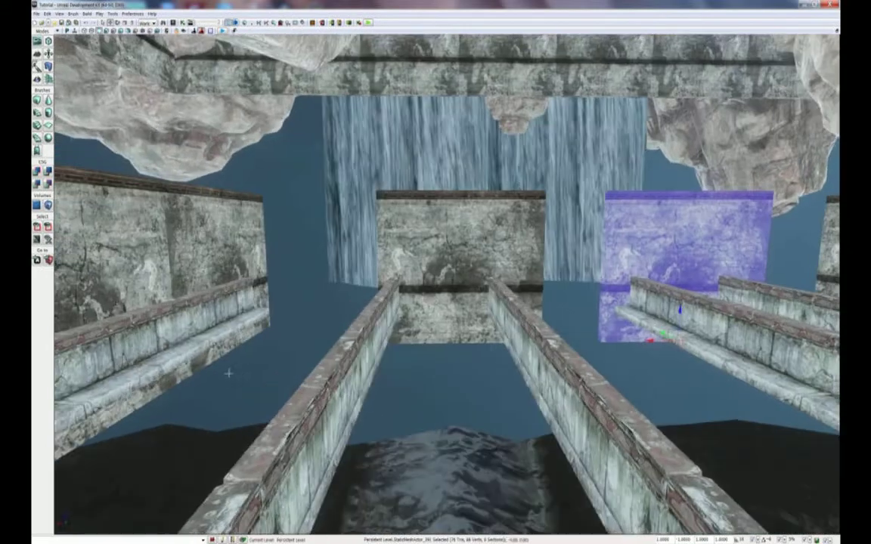
pyautogui.moveTo(236, 390)
pyautogui.mouseDown()
pyautogui.moveTo(242, 424)
pyautogui.moveTo(233, 399)
pyautogui.mouseUp()
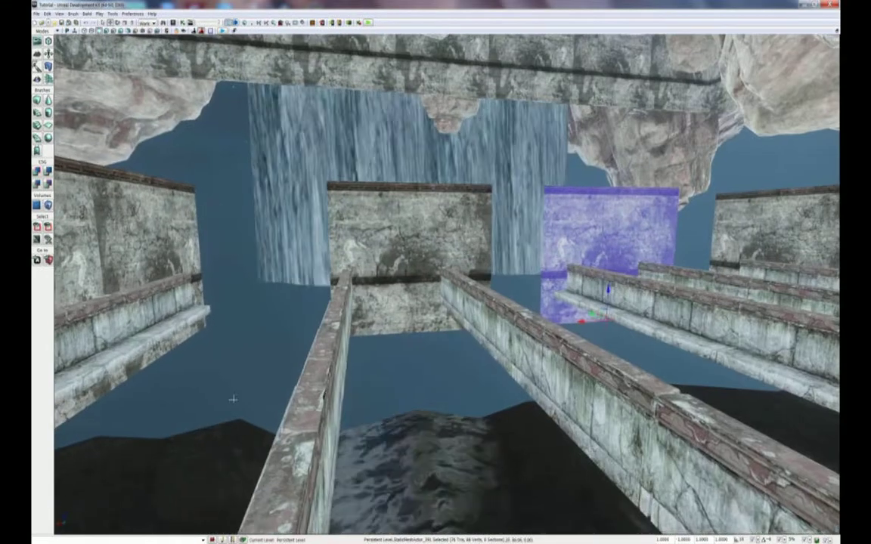
pyautogui.moveTo(503, 430); pyautogui.dragTo(505, 447)
pyautogui.moveTo(505, 448); pyautogui.dragTo(471, 439, button='middle')
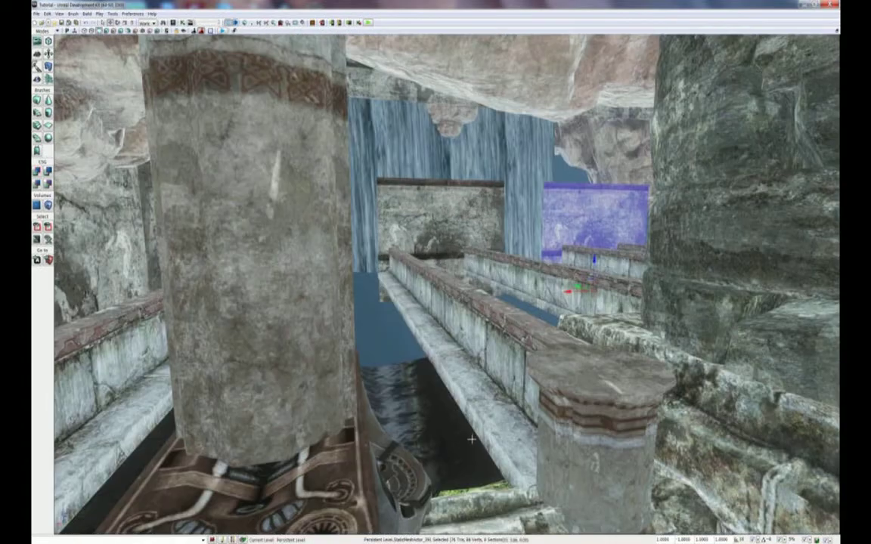
pyautogui.moveTo(470, 438); pyautogui.dragTo(470, 420)
pyautogui.moveTo(493, 303); pyautogui.dragTo(493, 319)
pyautogui.moveTo(493, 320); pyautogui.dragTo(454, 329, button='middle')
pyautogui.moveTo(454, 330); pyautogui.dragTo(470, 423)
pyautogui.moveTo(470, 423); pyautogui.dragTo(493, 159, button='middle')
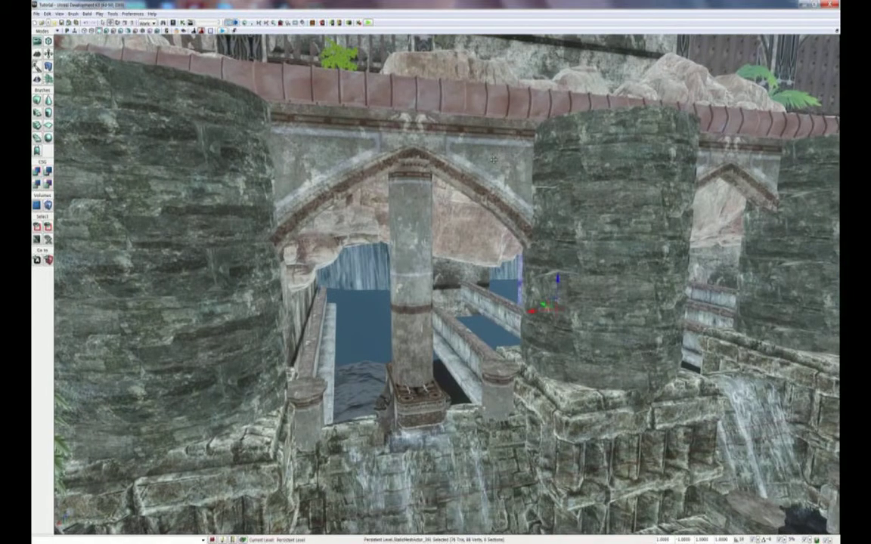
# Duplicate the stone arch over the first waterfall opening and place the copy at the far end of the first channel.
pyautogui.click(482, 173)
pyautogui.moveTo(482, 173); pyautogui.dragTo(482, 195)
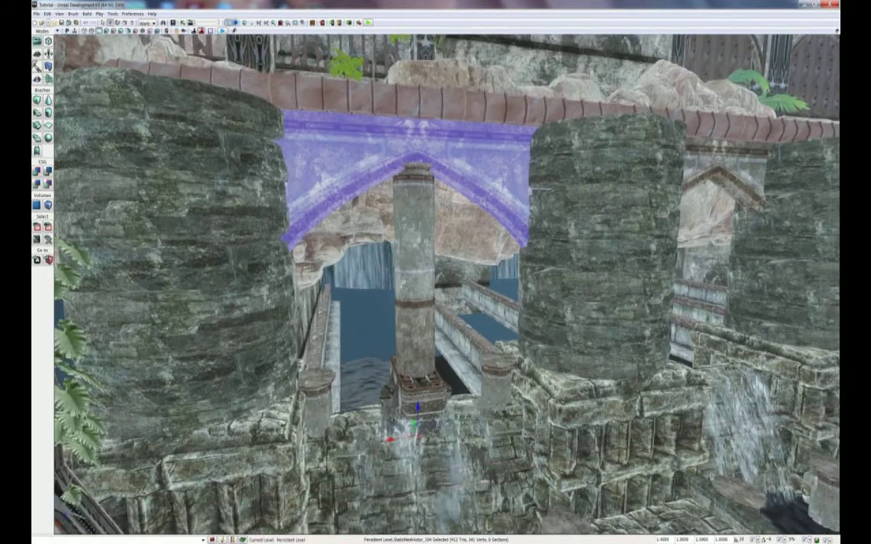
pyautogui.keyDown('alt'); pyautogui.moveTo(417, 406); pyautogui.dragTo(391, 291); pyautogui.keyUp('alt')
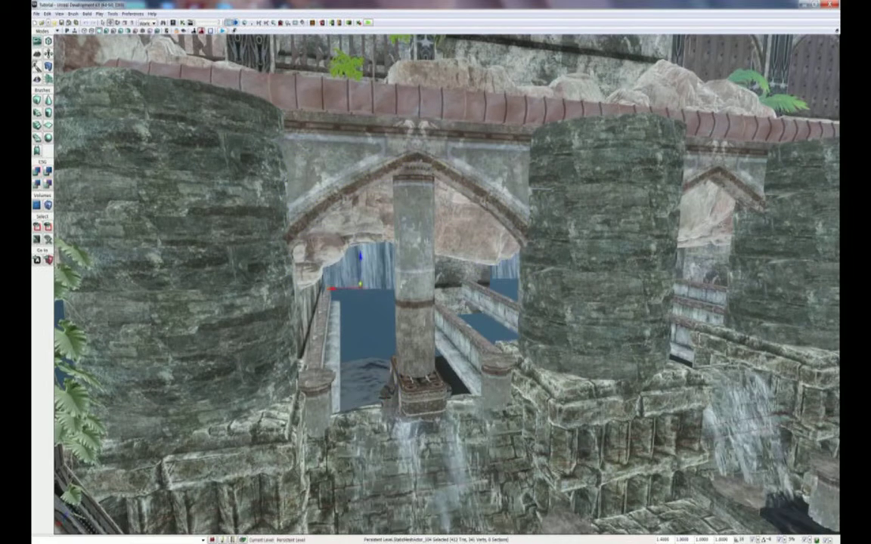
pyautogui.moveTo(391, 291); pyautogui.dragTo(387, 220, button='right')
pyautogui.moveTo(387, 220); pyautogui.dragTo(396, 34)
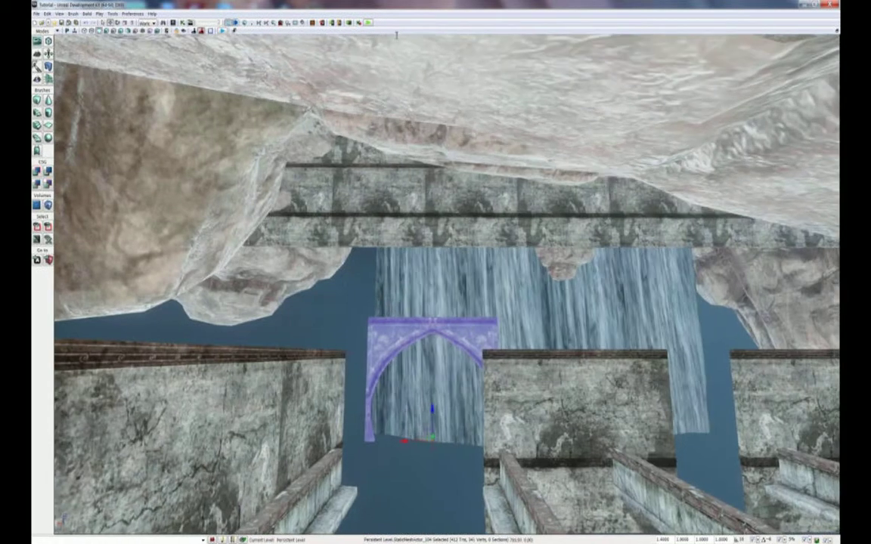
pyautogui.click(434, 287)
pyautogui.click(433, 325)
pyautogui.moveTo(433, 325); pyautogui.dragTo(378, 359, button='right')
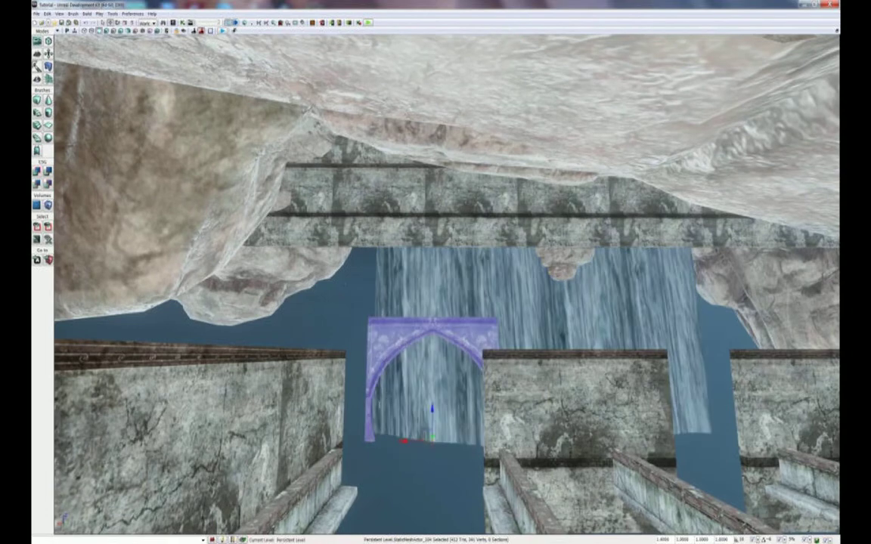
pyautogui.moveTo(378, 358); pyautogui.dragTo(384, 393)
pyautogui.moveTo(536, 351); pyautogui.dragTo(506, 426)
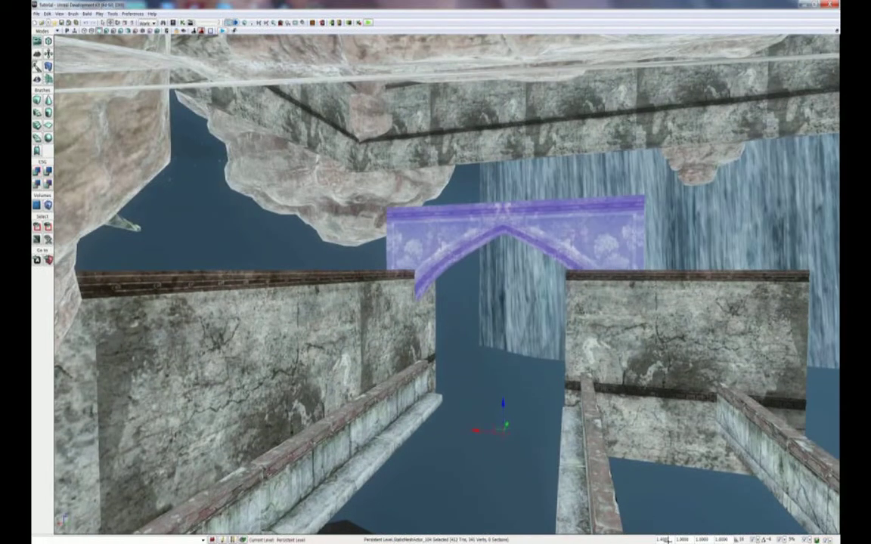
# Set the arch copy's scale to 1 and fit it between the side wall and the first end panel.
pyautogui.moveTo(672, 539); pyautogui.dragTo(632, 538)
pyautogui.write('1')
pyautogui.press('Return')
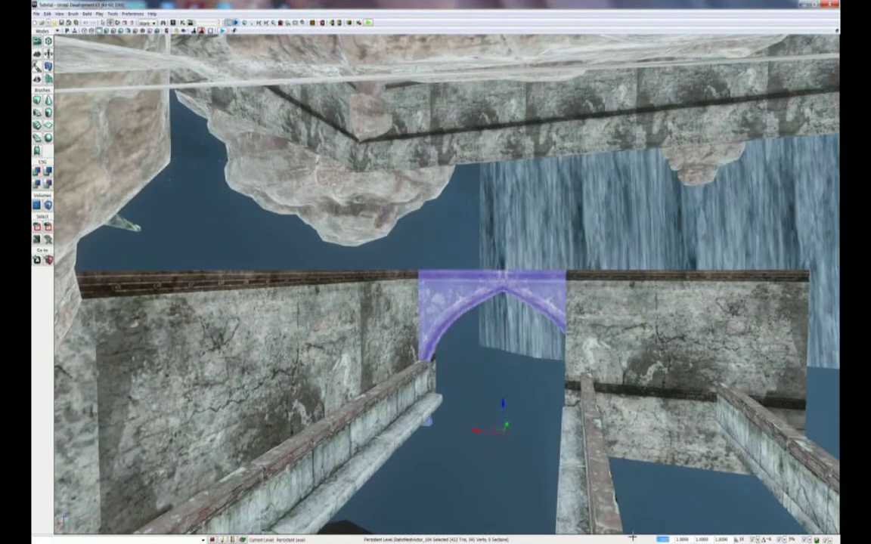
pyautogui.moveTo(471, 438); pyautogui.dragTo(529, 432, button='right')
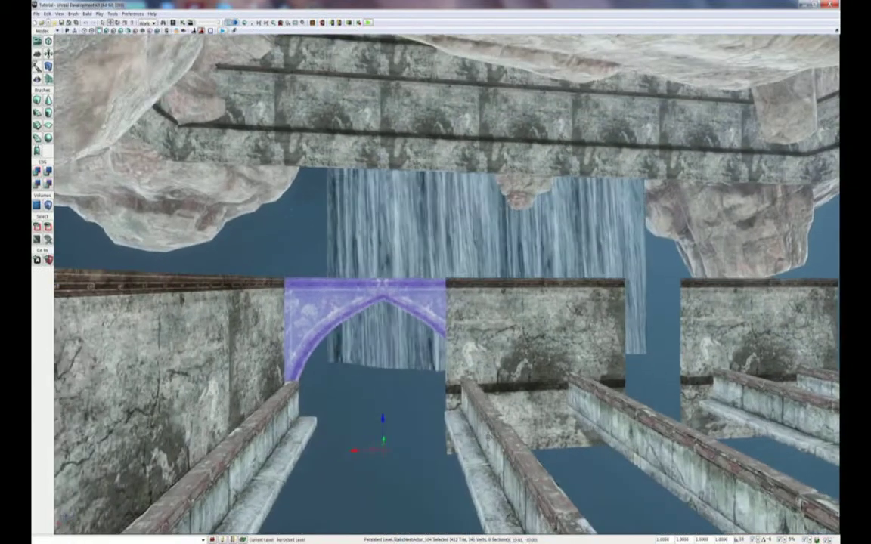
pyautogui.moveTo(354, 451)
pyautogui.mouseDown()
pyautogui.moveTo(362, 449)
pyautogui.moveTo(339, 451)
pyautogui.mouseUp()
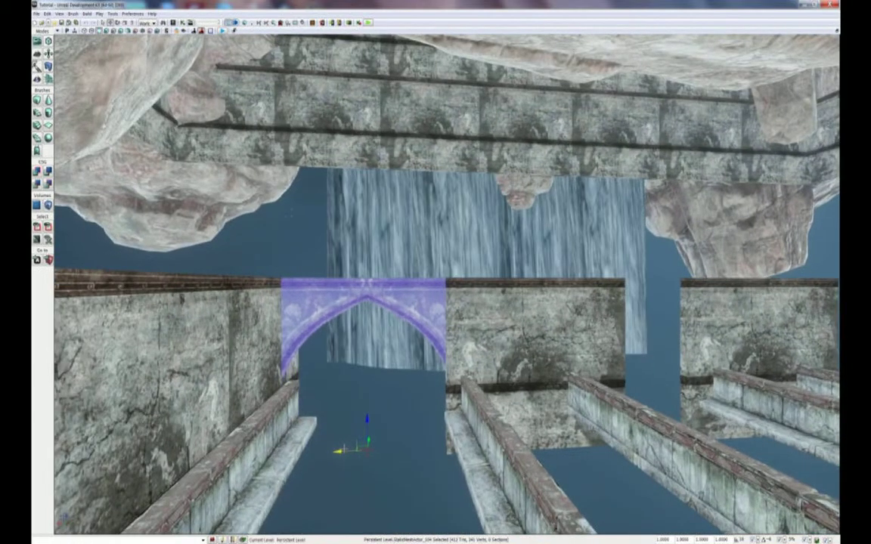
pyautogui.moveTo(329, 407)
pyautogui.mouseDown()
pyautogui.moveTo(321, 522)
pyautogui.moveTo(337, 418)
pyautogui.mouseUp()
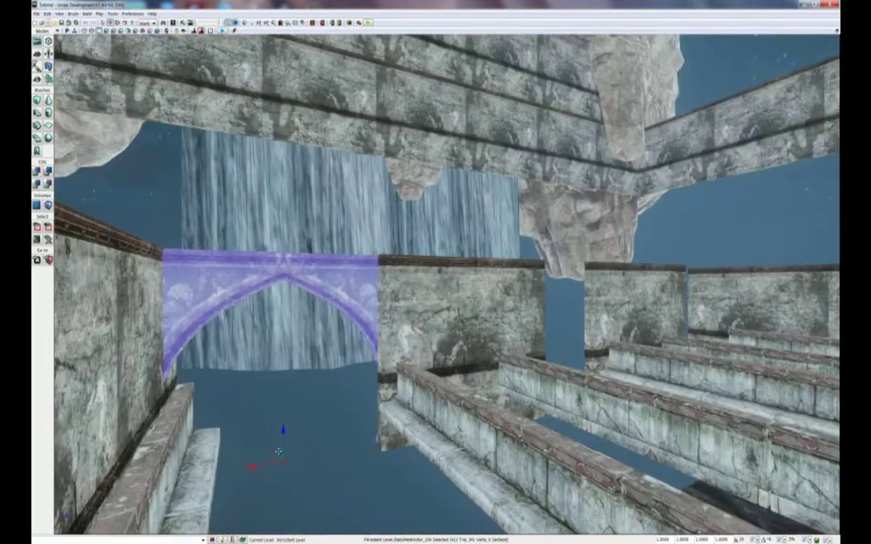
pyautogui.moveTo(280, 449); pyautogui.dragTo(273, 467)
# Copy the small arch across to the far channel and fit it between the end panel and the outer side wall.
pyautogui.keyDown('alt'); pyautogui.moveTo(296, 412); pyautogui.dragTo(576, 388); pyautogui.keyUp('alt')
pyautogui.moveTo(576, 389); pyautogui.dragTo(529, 388)
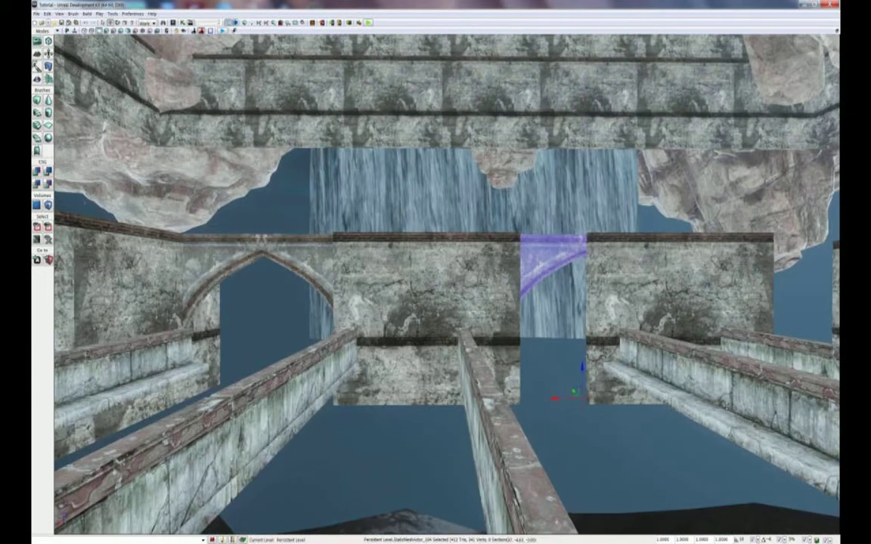
pyautogui.moveTo(529, 389); pyautogui.dragTo(597, 384, button='middle')
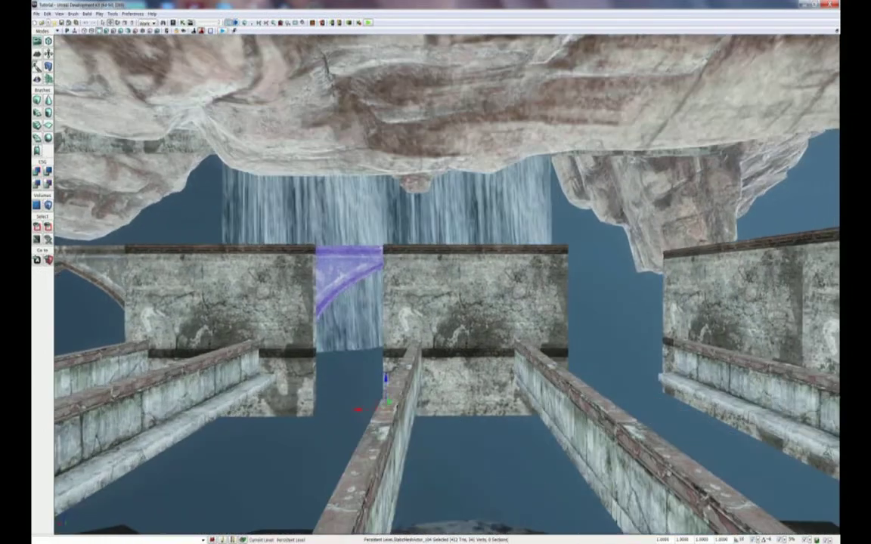
pyautogui.moveTo(355, 409); pyautogui.dragTo(593, 408)
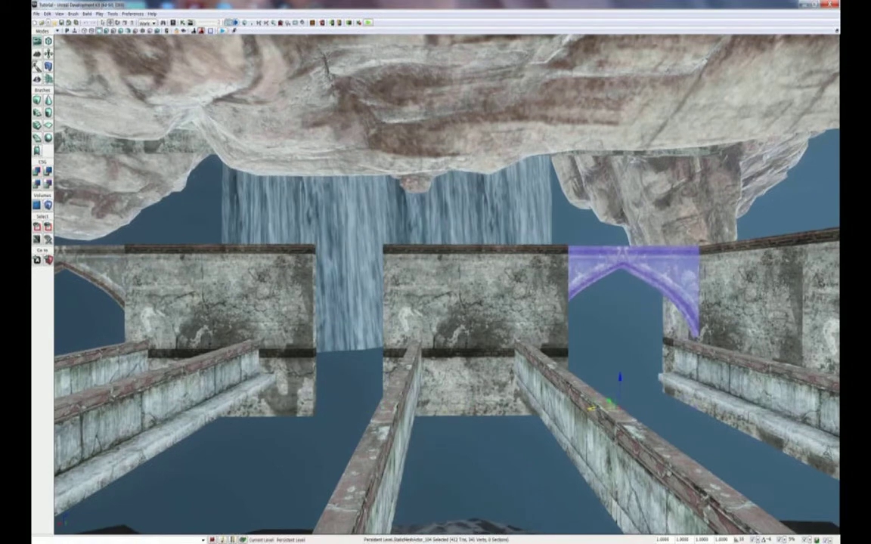
pyautogui.moveTo(591, 408); pyautogui.dragTo(632, 408, button='right')
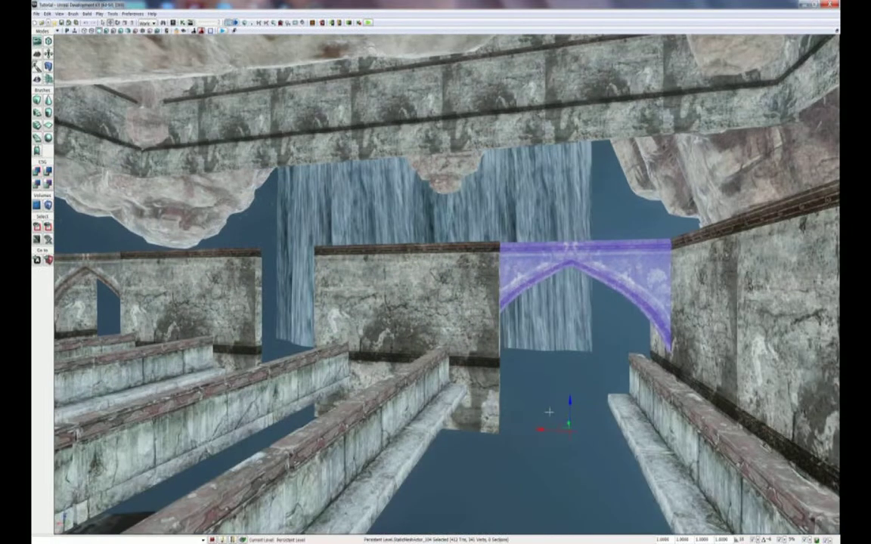
# Copy the small arch into the middle channel's gap and centre it between the two end panels.
pyautogui.moveTo(521, 445); pyautogui.dragTo(469, 325)
pyautogui.moveTo(597, 371); pyautogui.dragTo(393, 374)
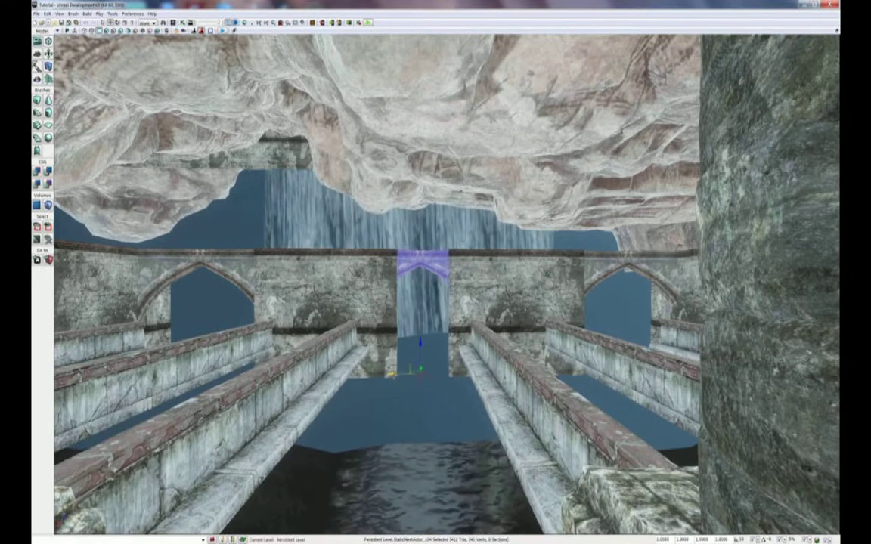
pyautogui.moveTo(384, 333); pyautogui.dragTo(370, 514)
pyautogui.moveTo(384, 333); pyautogui.dragTo(302, 446)
pyautogui.moveTo(383, 332); pyautogui.dragTo(446, 347)
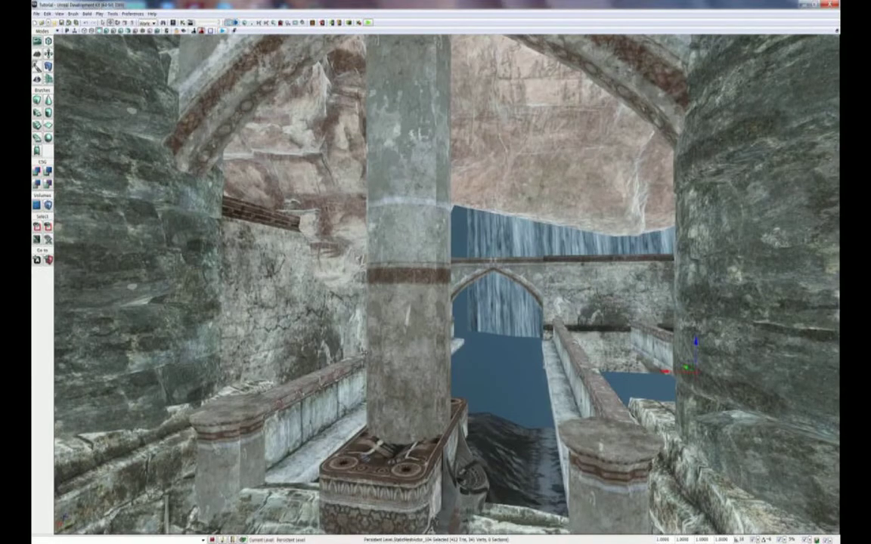
# Duplicate the short pillar at the front of the first waterfall opening and move the copy to the channel's far end.
pyautogui.moveTo(340, 348); pyautogui.dragTo(316, 357, button='right')
pyautogui.moveTo(293, 451); pyautogui.dragTo(287, 450, button='right')
pyautogui.click(369, 411)
pyautogui.moveTo(373, 412); pyautogui.dragTo(369, 399, button='right')
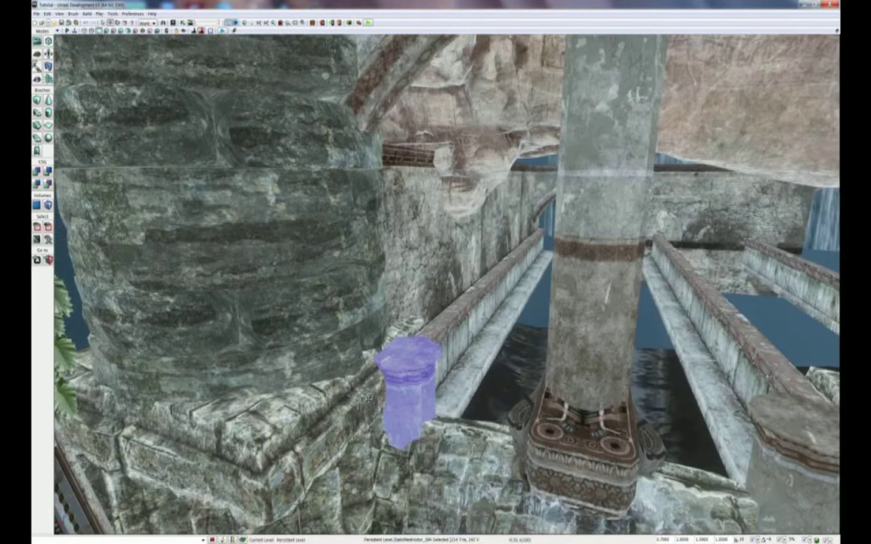
pyautogui.moveTo(369, 398); pyautogui.dragTo(391, 391)
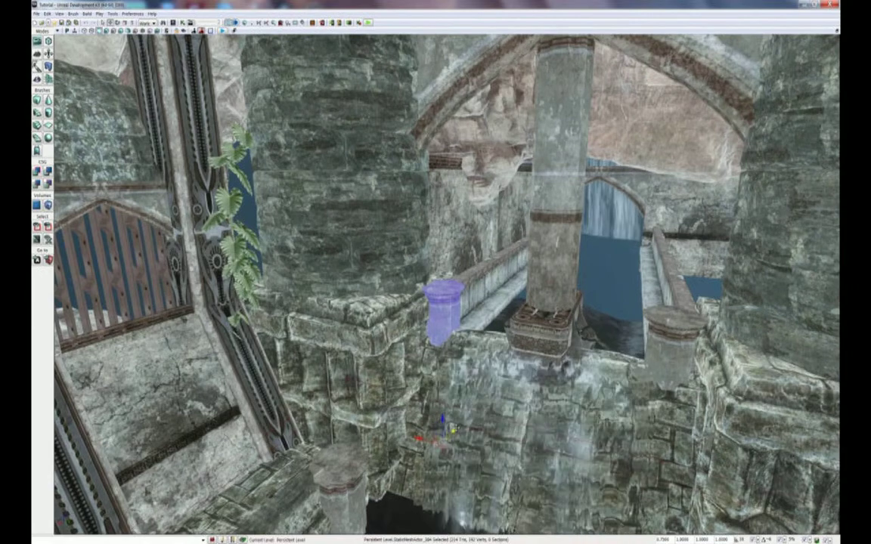
pyautogui.press('f')
pyautogui.moveTo(536, 229); pyautogui.dragTo(589, 31)
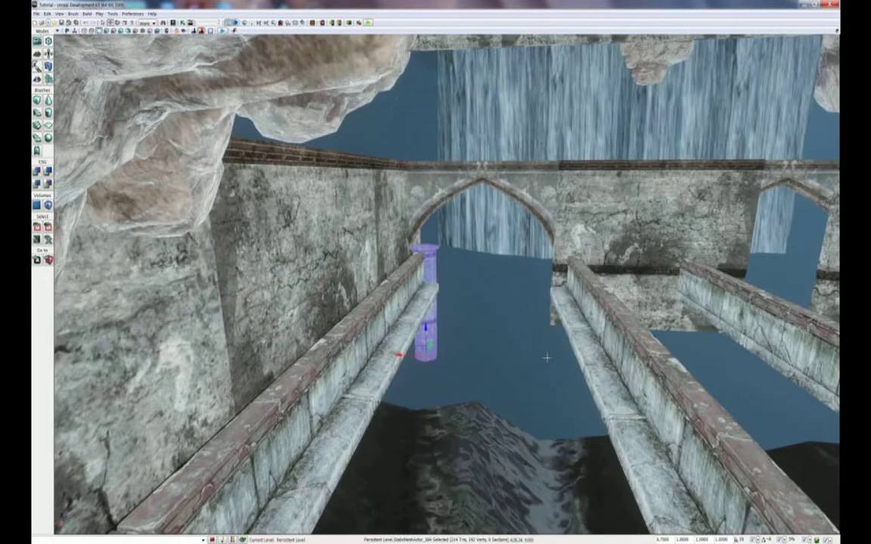
# Raise the pillar copy into the corner between side wall and small arch, and duplicate it on the arch's other side.
pyautogui.moveTo(547, 358); pyautogui.dragTo(542, 339)
pyautogui.moveTo(428, 338); pyautogui.dragTo(394, 284)
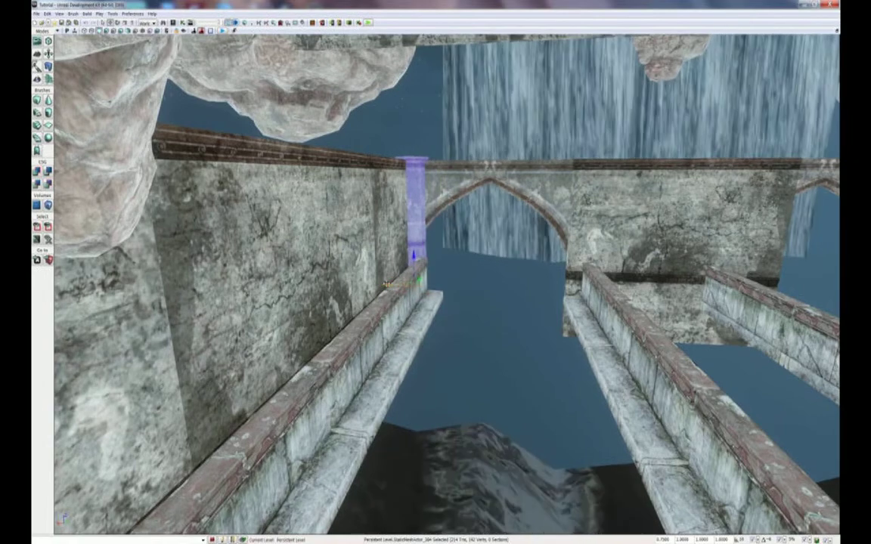
pyautogui.moveTo(518, 288); pyautogui.dragTo(536, 290)
pyautogui.moveTo(525, 297); pyautogui.dragTo(523, 290, button='right')
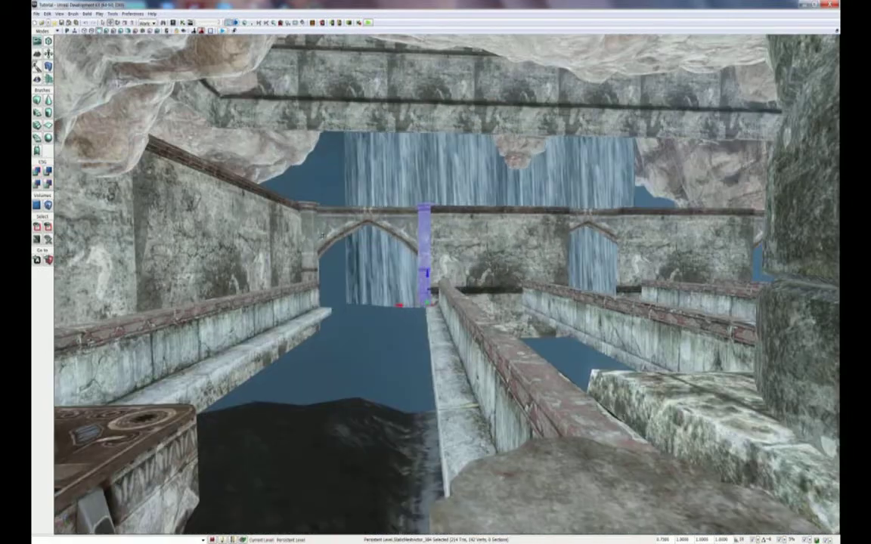
# Copy both pillars to the small arch of the far channel and align the outer one with the side wall's corner.
pyautogui.keyDown('ctrl'); pyautogui.click(308, 238); pyautogui.keyUp('ctrl')
pyautogui.keyDown('alt'); pyautogui.moveTo(284, 302); pyautogui.dragTo(620, 329); pyautogui.keyUp('alt')
pyautogui.moveTo(620, 330); pyautogui.dragTo(618, 328, button='right')
pyautogui.moveTo(394, 321); pyautogui.dragTo(515, 320)
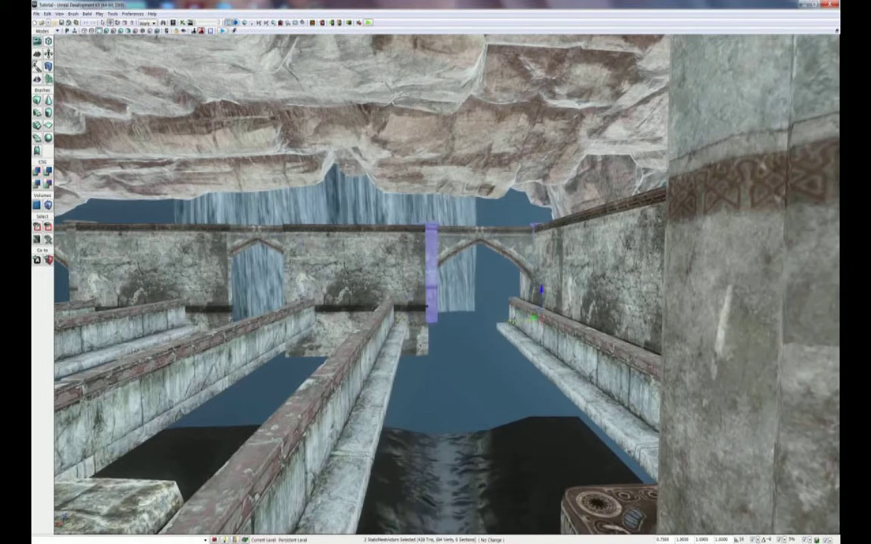
pyautogui.click(534, 227)
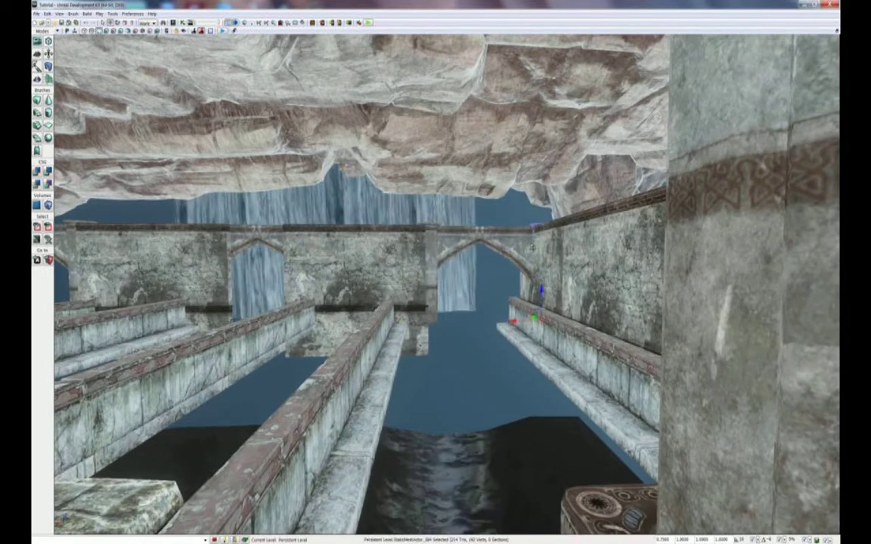
pyautogui.moveTo(516, 319); pyautogui.dragTo(553, 381)
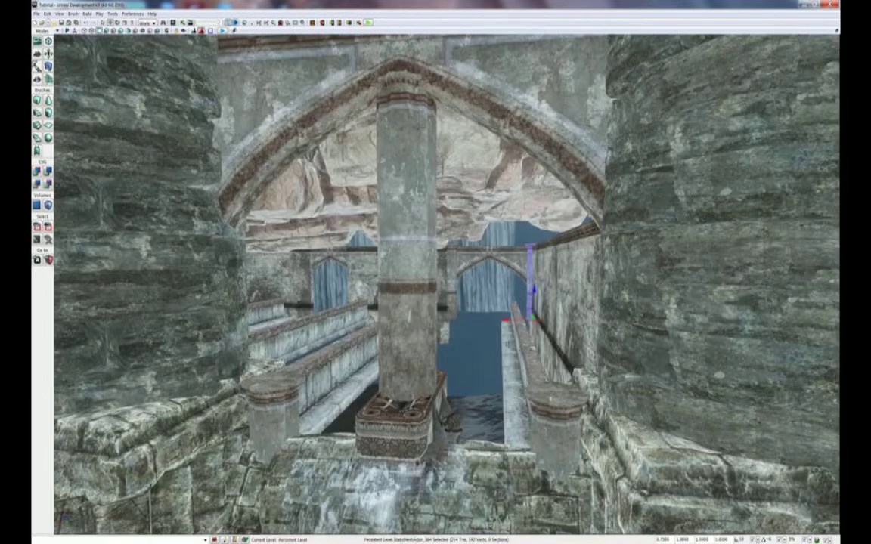
# Select the whole low trim wall row along the far channel's outer side and shift it closer to the side wall.
pyautogui.click(511, 417)
pyautogui.moveTo(510, 403); pyautogui.dragTo(505, 378)
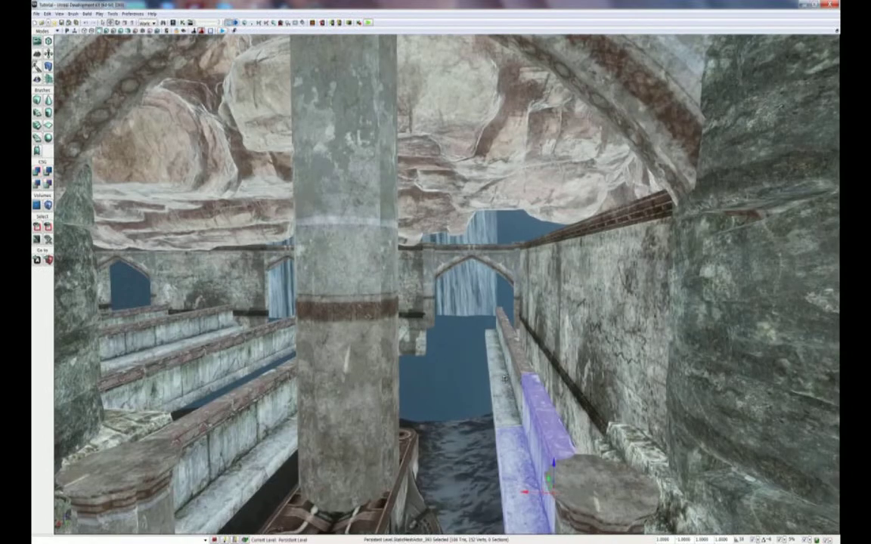
pyautogui.keyDown('ctrl'); pyautogui.click(499, 389); pyautogui.keyUp('ctrl')
pyautogui.keyDown('ctrl'); pyautogui.click(496, 359); pyautogui.keyUp('ctrl')
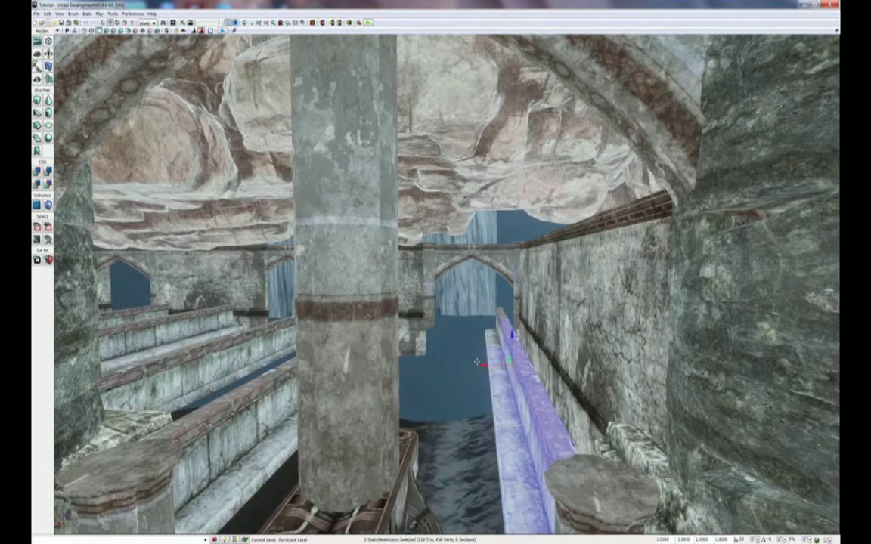
pyautogui.keyDown('ctrl'); pyautogui.click(493, 336); pyautogui.keyUp('ctrl')
pyautogui.moveTo(477, 342); pyautogui.dragTo(461, 420)
pyautogui.moveTo(470, 365); pyautogui.dragTo(463, 368, button='right')
pyautogui.moveTo(470, 365); pyautogui.dragTo(455, 333)
pyautogui.moveTo(411, 378); pyautogui.dragTo(437, 287)
# Copy the inner pillar of the far channel's arch to both sides of the middle channel's small arch.
pyautogui.click(493, 296)
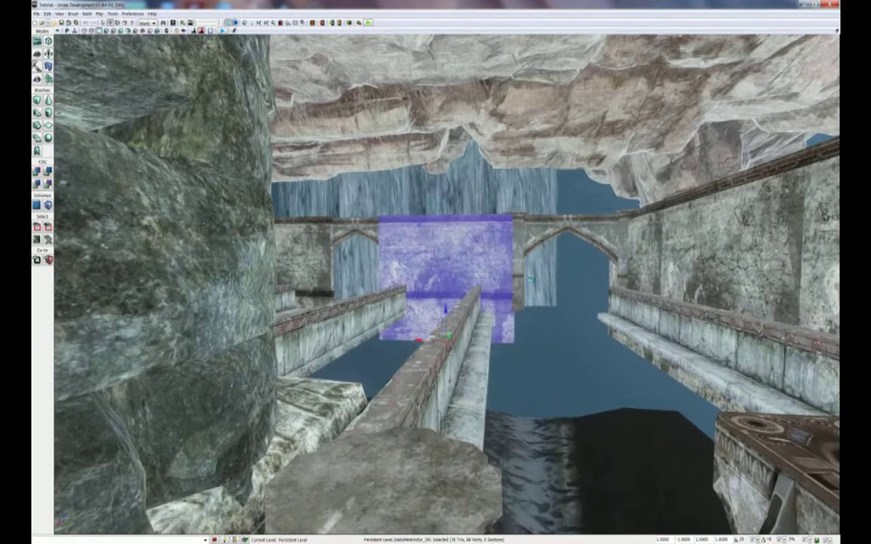
pyautogui.click(514, 279)
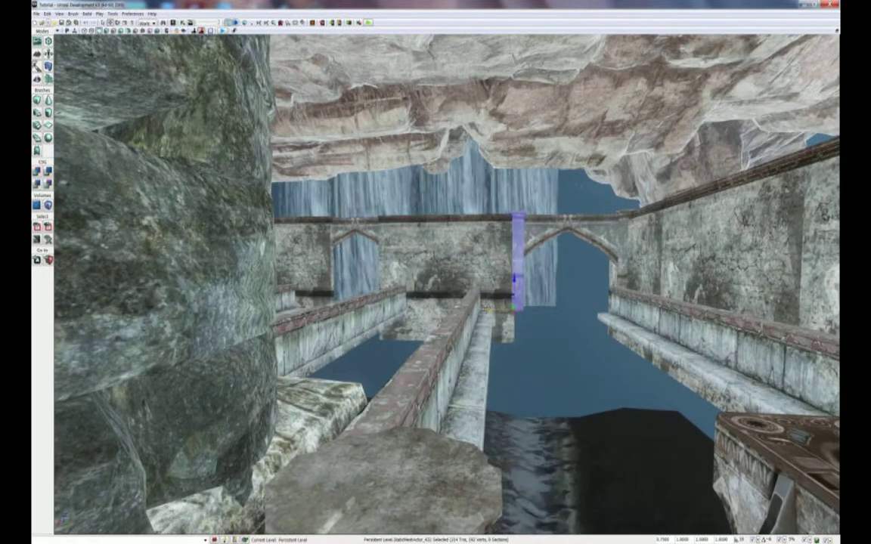
pyautogui.keyDown('alt'); pyautogui.moveTo(484, 310); pyautogui.dragTo(356, 285); pyautogui.keyUp('alt')
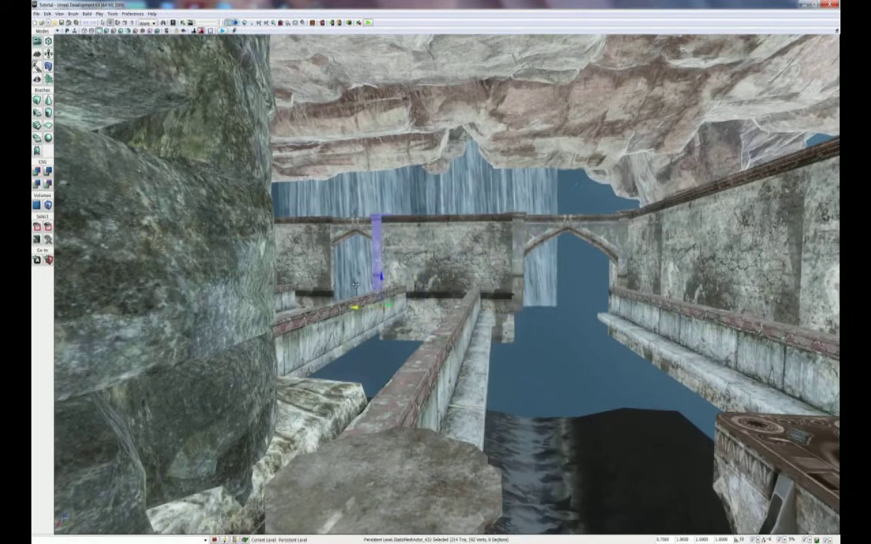
pyautogui.moveTo(432, 294); pyautogui.dragTo(257, 234)
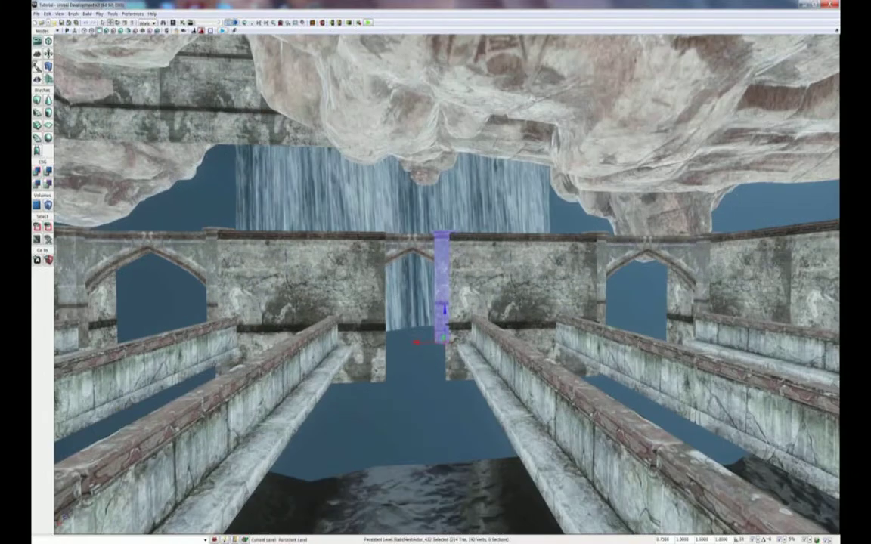
pyautogui.moveTo(416, 342); pyautogui.dragTo(357, 343)
pyautogui.moveTo(367, 425); pyautogui.dragTo(372, 496)
pyautogui.moveTo(367, 425); pyautogui.dragTo(231, 458, button='middle')
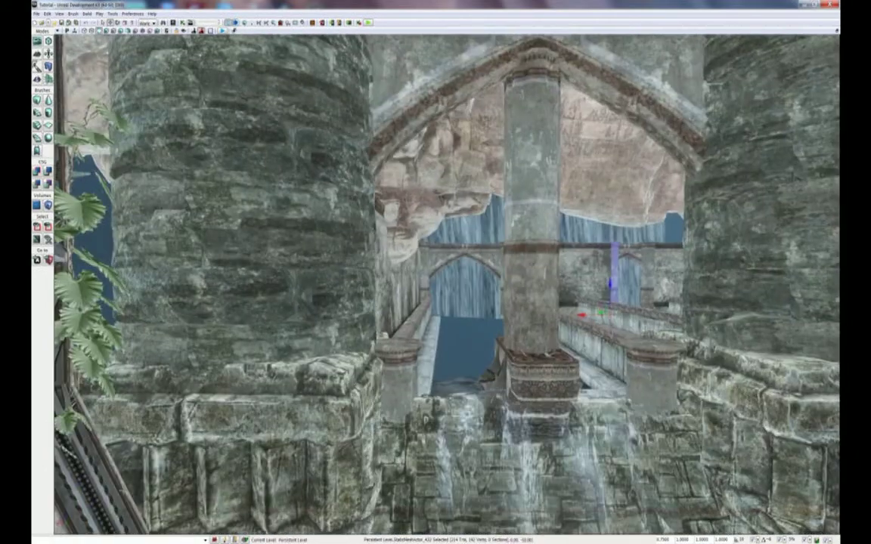
# Duplicate the wooden slat gate from the neighbouring wall, place the copy at the first waterfall opening and turn it parallel to the arch.
pyautogui.moveTo(447, 285); pyautogui.dragTo(287, 325)
pyautogui.moveTo(458, 277); pyautogui.dragTo(491, 297)
pyautogui.click(438, 272)
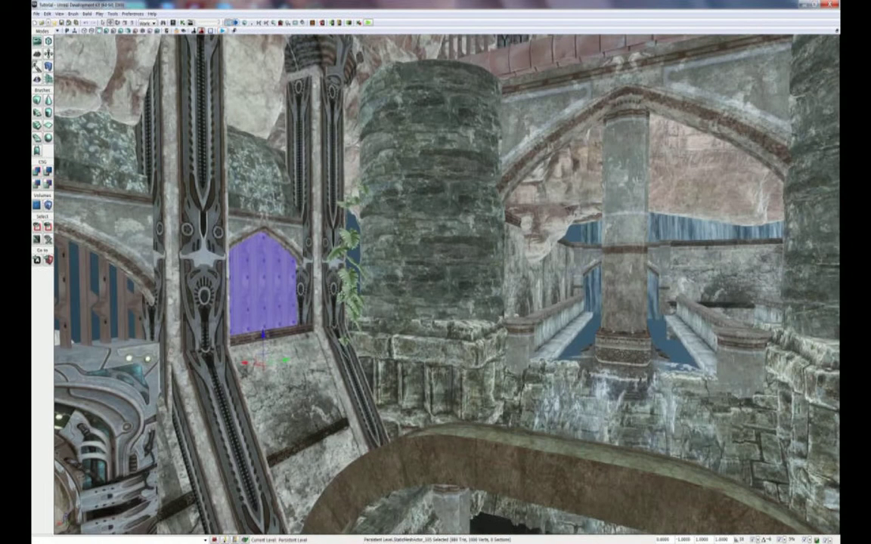
pyautogui.keyDown('alt'); pyautogui.moveTo(249, 355); pyautogui.dragTo(553, 423); pyautogui.keyUp('alt')
pyautogui.press('space')
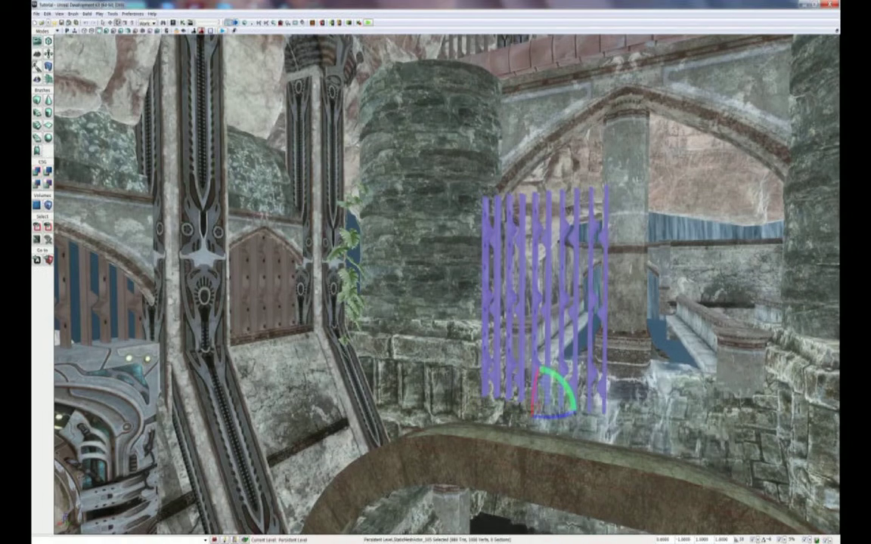
pyautogui.write('1')
pyautogui.press('Return')
# Move the gate copy back through the first channel to the small arch at its far end.
pyautogui.moveTo(606, 356); pyautogui.dragTo(661, 325, button='right')
pyautogui.press('space')
pyautogui.press('space')
pyautogui.press('space')
pyautogui.moveTo(466, 435); pyautogui.dragTo(592, 301)
pyautogui.moveTo(592, 301); pyautogui.dragTo(642, 295, button='right')
pyautogui.press('w')
pyautogui.moveTo(467, 312); pyautogui.dragTo(441, 363)
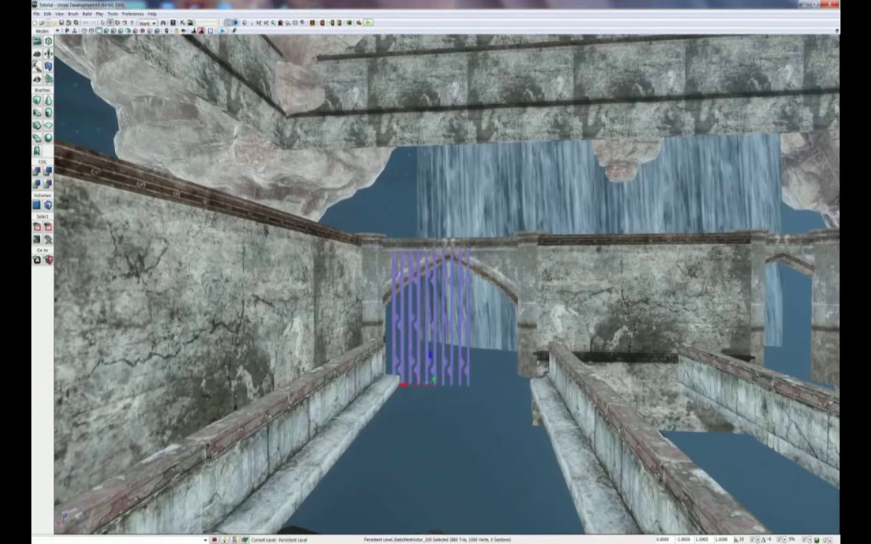
# Set the gate copy's scale to 1 and centre it behind the opening of the first small arch.
pyautogui.click(663, 540)
pyautogui.write('1.25')
pyautogui.press('Return')
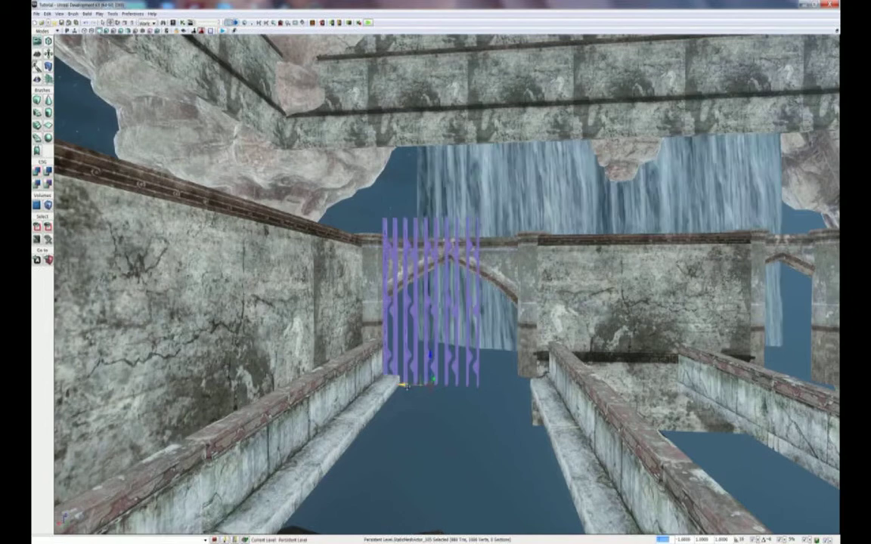
pyautogui.moveTo(403, 384); pyautogui.dragTo(448, 368)
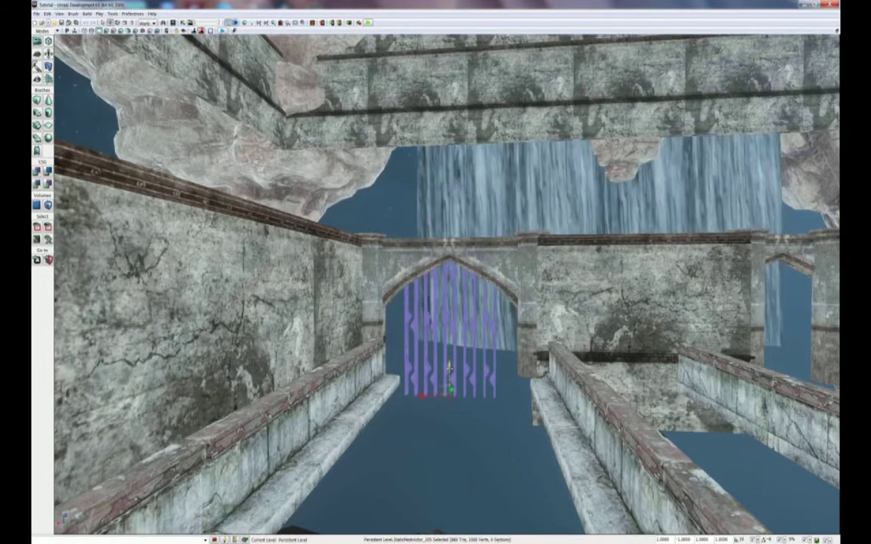
# Centre the gate in the first small arch, then copy it to the middle channel's small arch and centre it behind that opening.
pyautogui.moveTo(440, 400); pyautogui.dragTo(469, 427)
pyautogui.keyDown('alt'); pyautogui.moveTo(385, 341); pyautogui.dragTo(569, 342); pyautogui.keyUp('alt')
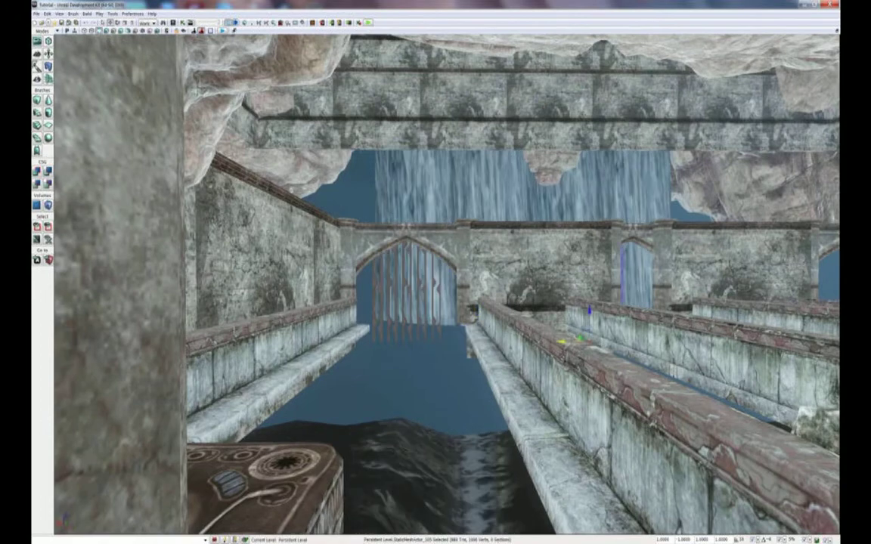
pyautogui.moveTo(568, 341); pyautogui.dragTo(620, 329, button='middle')
pyautogui.moveTo(477, 351); pyautogui.dragTo(476, 328)
pyautogui.moveTo(408, 384); pyautogui.dragTo(436, 386)
pyautogui.moveTo(390, 385); pyautogui.dragTo(436, 385, button='middle')
# Copy the gate to the far channel's small arch and centre it behind the opening.
pyautogui.keyDown('alt'); pyautogui.moveTo(435, 381); pyautogui.dragTo(646, 380); pyautogui.keyUp('alt')
pyautogui.moveTo(646, 380); pyautogui.dragTo(756, 391, button='middle')
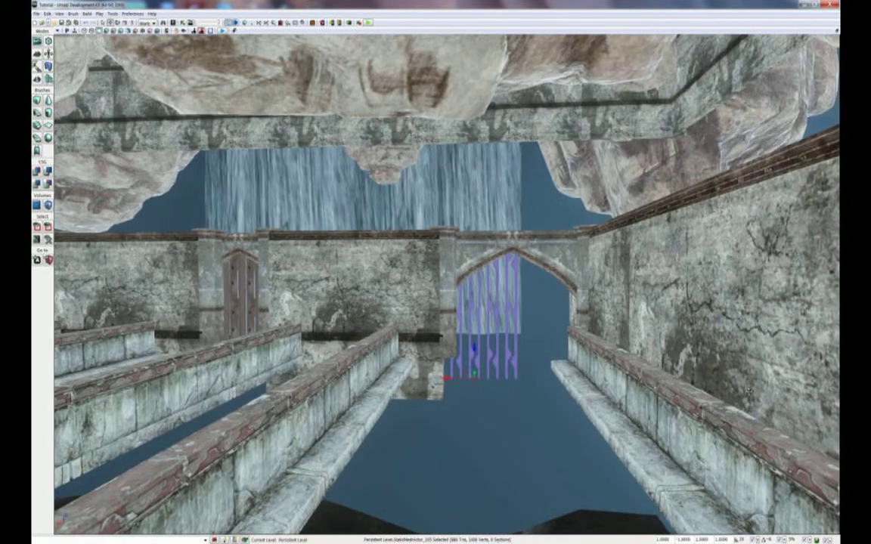
pyautogui.moveTo(446, 378); pyautogui.dragTo(480, 379)
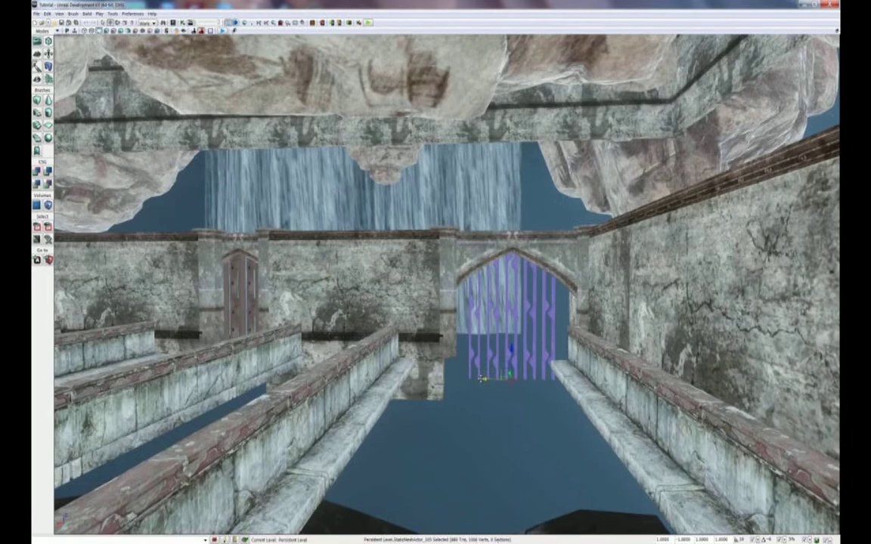
# Duplicate the red roof-trim piece above the front waterfall arches and place the copy on top of the back wall over the first small arch.
pyautogui.moveTo(417, 342); pyautogui.dragTo(61, 453)
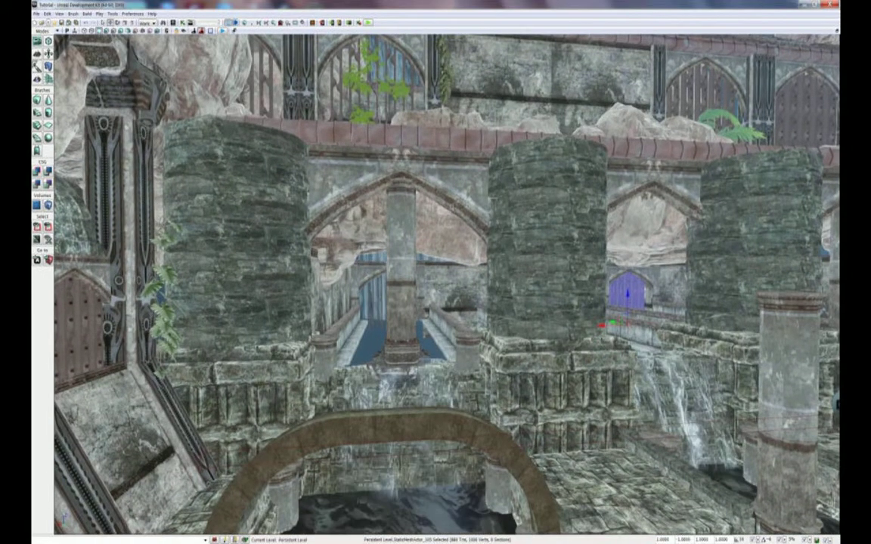
pyautogui.click(369, 135)
pyautogui.moveTo(369, 134); pyautogui.dragTo(338, 102, button='right')
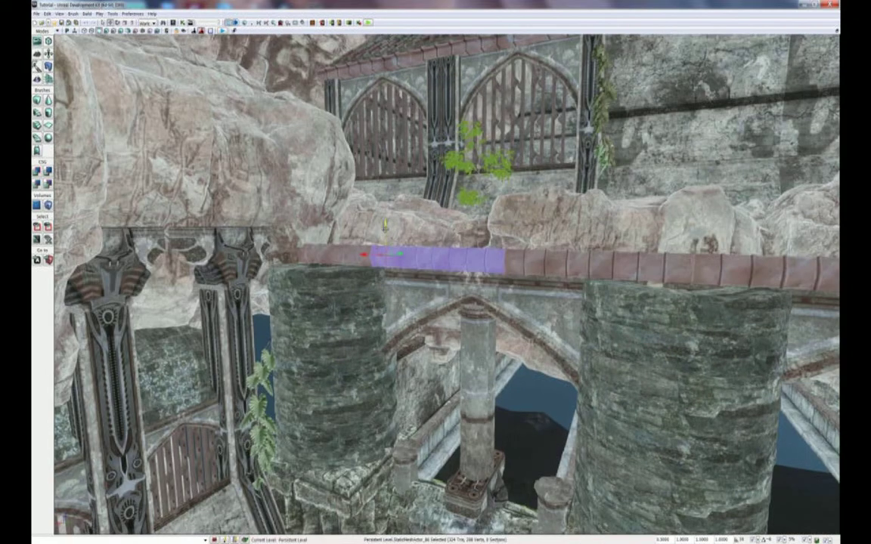
pyautogui.keyDown('alt'); pyautogui.moveTo(385, 225); pyautogui.dragTo(547, 269); pyautogui.keyUp('alt')
pyautogui.moveTo(567, 144); pyautogui.dragTo(541, 17, button='right')
pyautogui.moveTo(387, 284); pyautogui.dragTo(252, 313)
pyautogui.moveTo(252, 313); pyautogui.dragTo(283, 303, button='right')
pyautogui.moveTo(286, 396); pyautogui.dragTo(344, 374, button='middle')
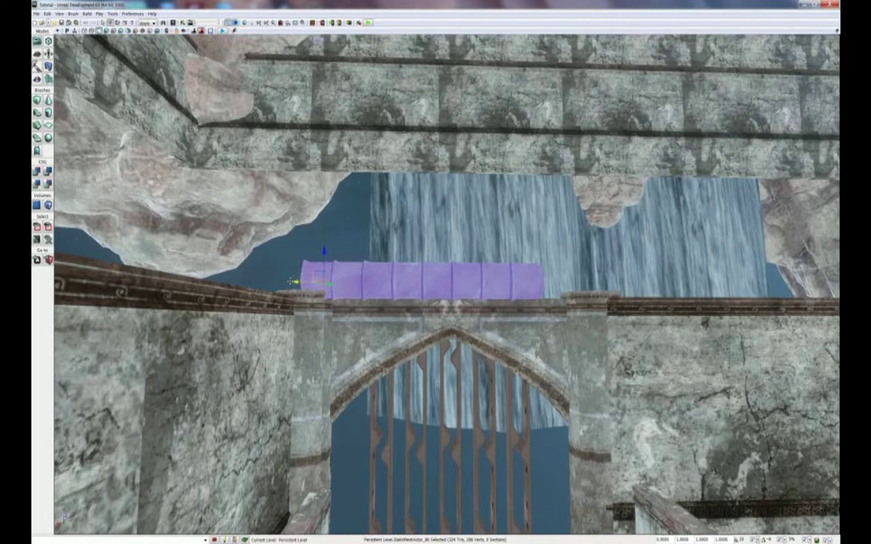
pyautogui.moveTo(292, 282); pyautogui.dragTo(279, 283)
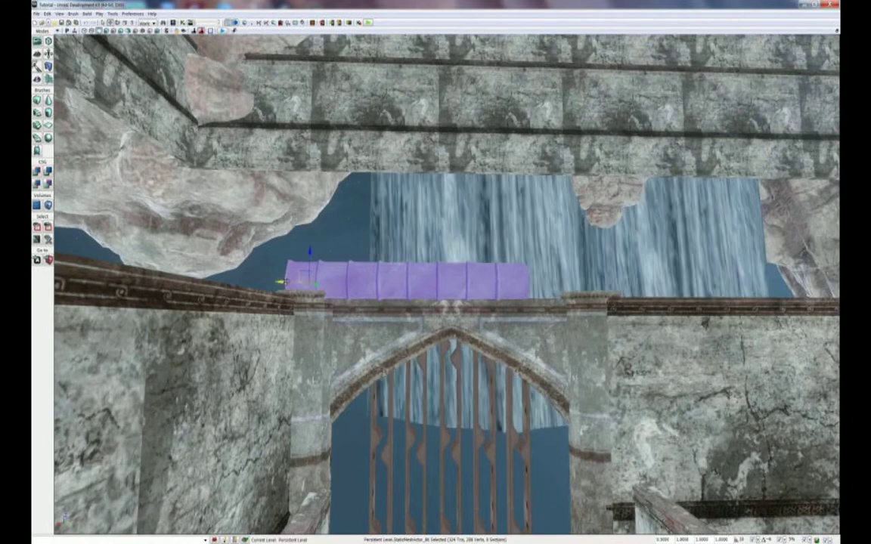
pyautogui.moveTo(304, 347); pyautogui.dragTo(297, 341, button='middle')
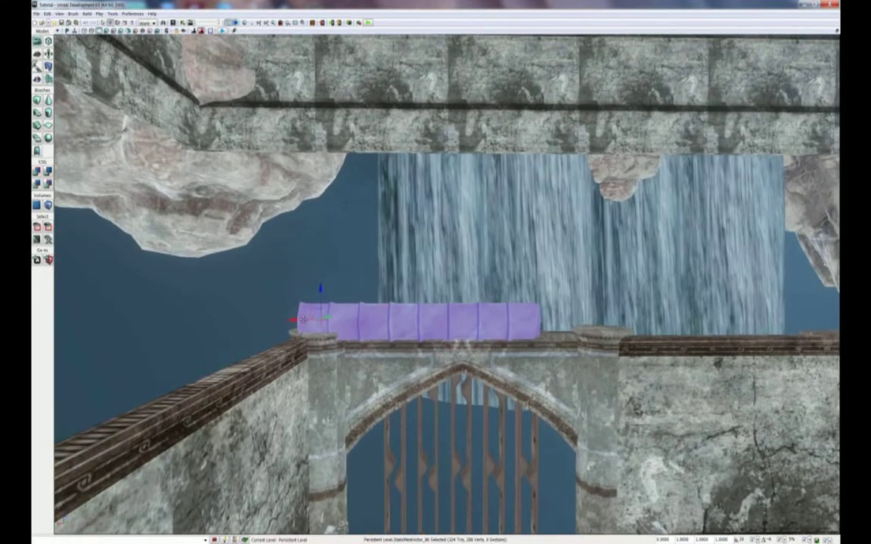
# Copy the trim piece end to end along the top of the back wall, past the middle arch and over the far channel's arch.
pyautogui.moveTo(291, 318); pyautogui.dragTo(519, 319)
pyautogui.moveTo(519, 319); pyautogui.dragTo(422, 307, button='middle')
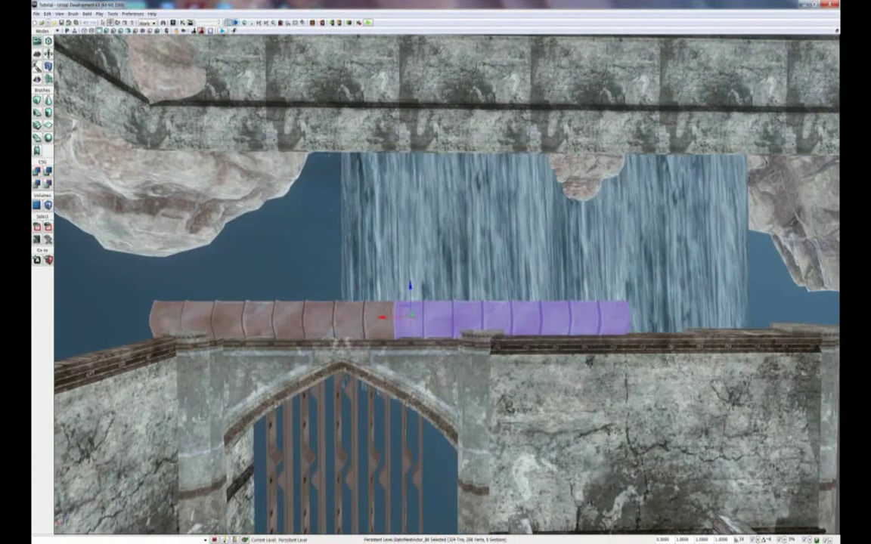
pyautogui.keyDown('alt'); pyautogui.moveTo(381, 318); pyautogui.dragTo(605, 316); pyautogui.keyUp('alt')
pyautogui.moveTo(606, 315); pyautogui.dragTo(394, 301, button='middle')
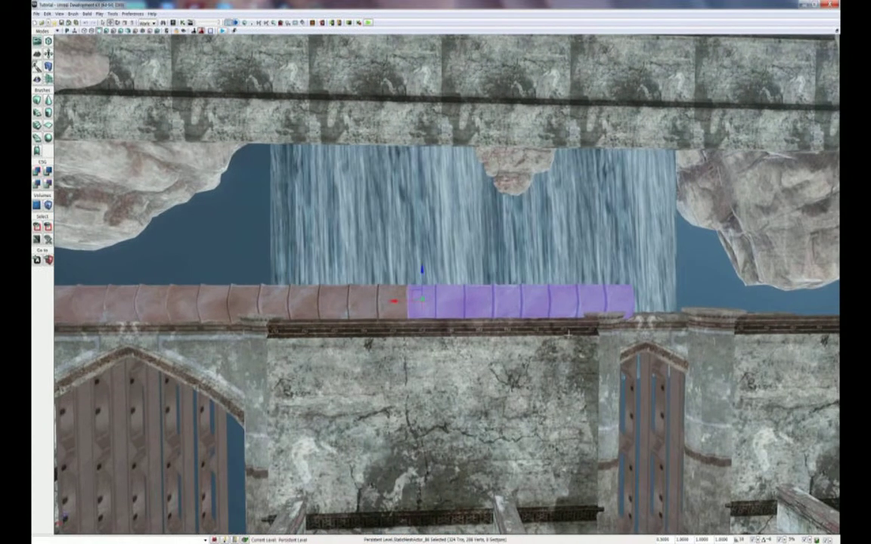
pyautogui.keyDown('alt'); pyautogui.moveTo(394, 301); pyautogui.dragTo(580, 308); pyautogui.keyUp('alt')
pyautogui.moveTo(580, 308); pyautogui.dragTo(373, 305, button='middle')
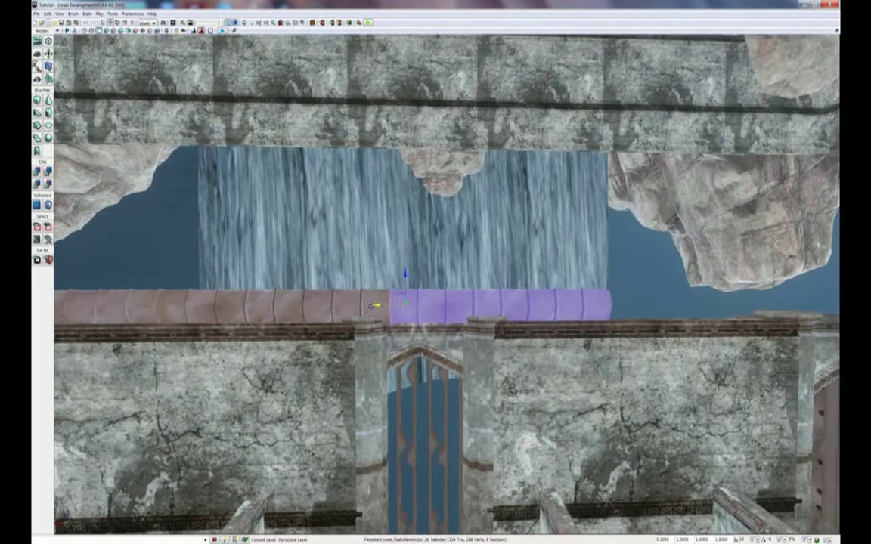
pyautogui.keyDown('alt'); pyautogui.moveTo(374, 305); pyautogui.dragTo(582, 305); pyautogui.keyUp('alt')
pyautogui.moveTo(583, 305); pyautogui.dragTo(440, 287, button='middle')
pyautogui.keyDown('alt'); pyautogui.moveTo(393, 310); pyautogui.dragTo(593, 408); pyautogui.keyUp('alt')
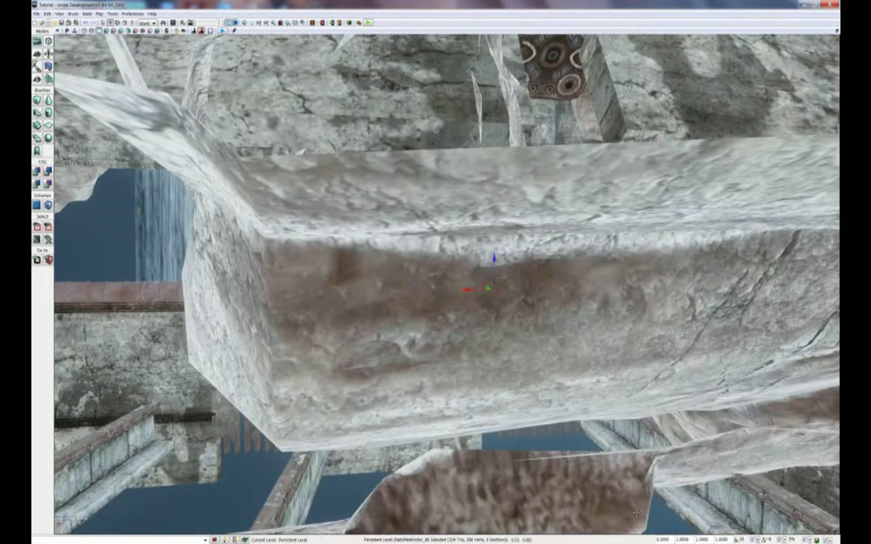
pyautogui.moveTo(593, 408); pyautogui.dragTo(521, 355, button='middle')
pyautogui.moveTo(522, 355); pyautogui.dragTo(521, 310)
pyautogui.keyDown('alt'); pyautogui.moveTo(381, 237); pyautogui.dragTo(518, 238); pyautogui.keyUp('alt')
# Select the whole row of trim pieces on the back wall and shift it slightly along the wall.
pyautogui.keyDown('ctrl'); pyautogui.click(495, 237); pyautogui.keyUp('ctrl')
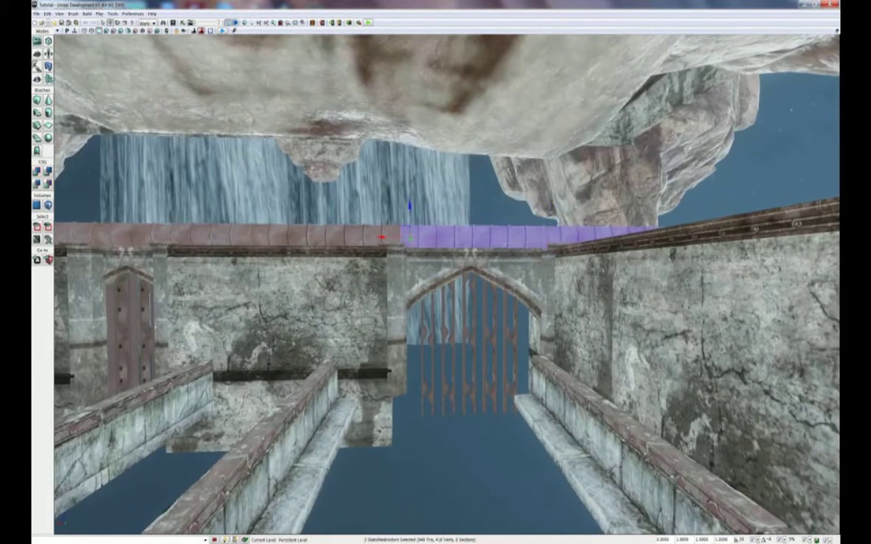
pyautogui.keyDown('ctrl'); pyautogui.click(332, 237); pyautogui.keyUp('ctrl')
pyautogui.moveTo(333, 237); pyautogui.dragTo(242, 234, button='middle')
pyautogui.moveTo(242, 234); pyautogui.dragTo(242, 189)
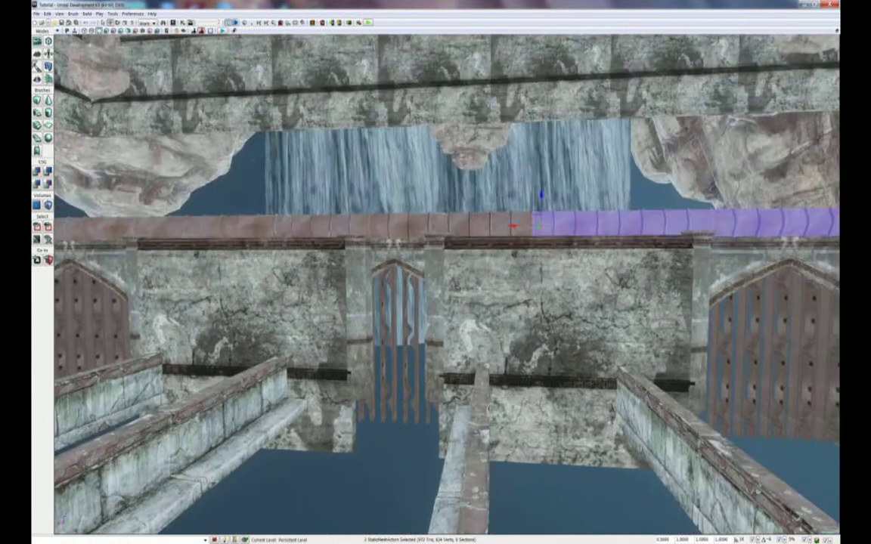
pyautogui.keyDown('ctrl'); pyautogui.click(453, 226); pyautogui.keyUp('ctrl')
pyautogui.keyDown('ctrl'); pyautogui.click(302, 227); pyautogui.keyUp('ctrl')
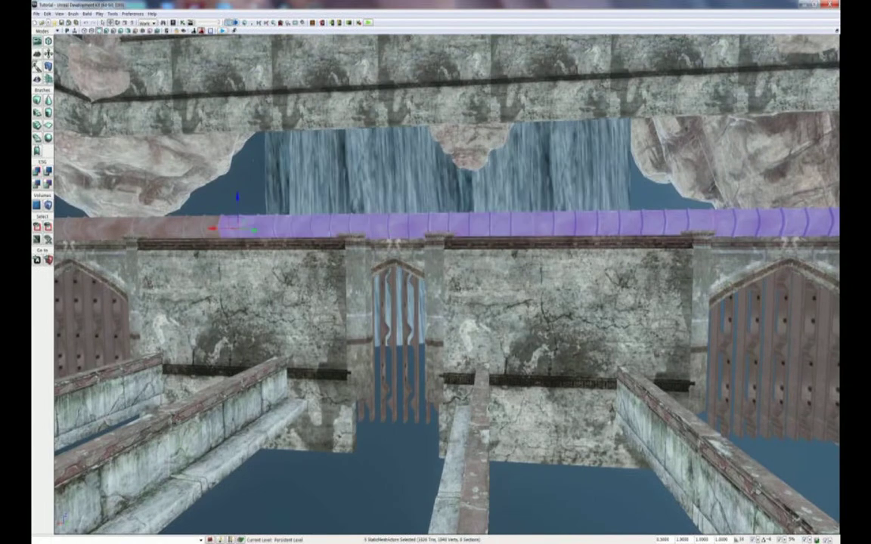
pyautogui.keyDown('ctrl'); pyautogui.click(159, 228); pyautogui.keyUp('ctrl')
pyautogui.moveTo(159, 227); pyautogui.dragTo(108, 224, button='right')
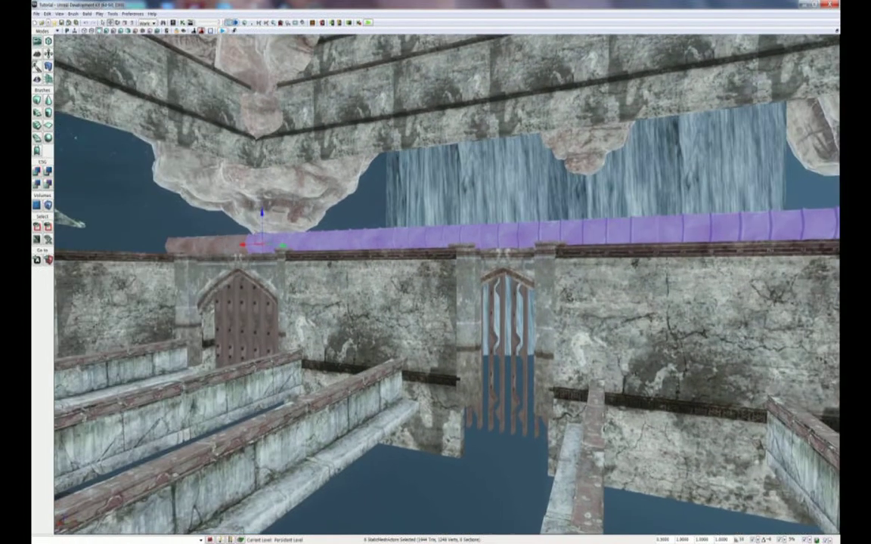
pyautogui.keyDown('ctrl'); pyautogui.click(206, 245); pyautogui.keyUp('ctrl')
pyautogui.moveTo(205, 245); pyautogui.dragTo(323, 529)
pyautogui.moveTo(232, 274); pyautogui.dragTo(210, 274)
# Examine the waterfall arches, back channels and stone platforms from the front, across the water.
pyautogui.moveTo(210, 275); pyautogui.dragTo(198, 290, button='right')
pyautogui.moveTo(198, 290); pyautogui.dragTo(201, 431)
pyautogui.moveTo(384, 415); pyautogui.dragTo(421, 462, button='middle')
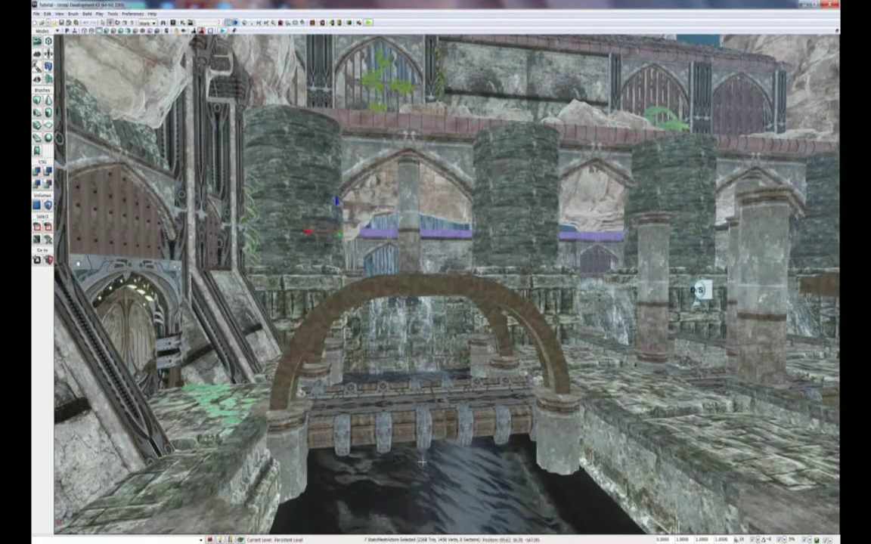
pyautogui.moveTo(421, 461); pyautogui.dragTo(440, 431)
pyautogui.moveTo(440, 431); pyautogui.dragTo(407, 337, button='middle')
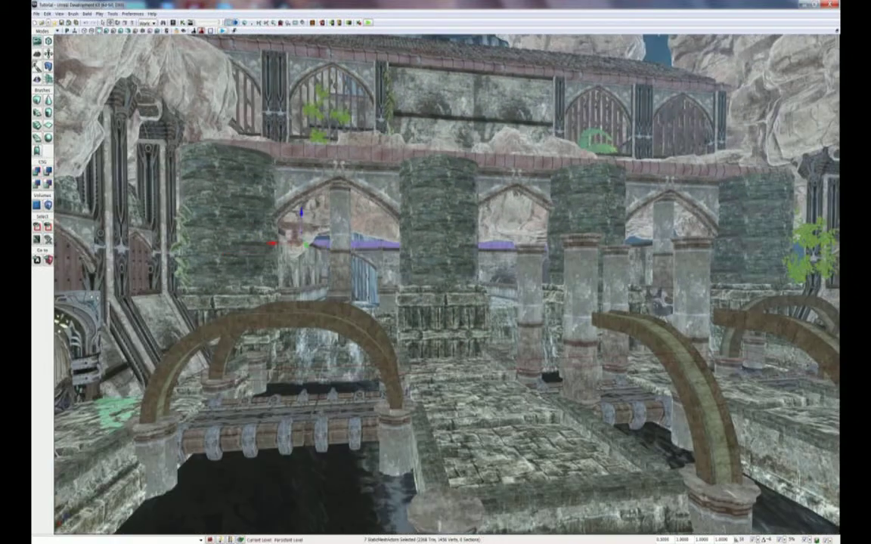
pyautogui.click(454, 370)
pyautogui.moveTo(455, 370); pyautogui.dragTo(496, 480)
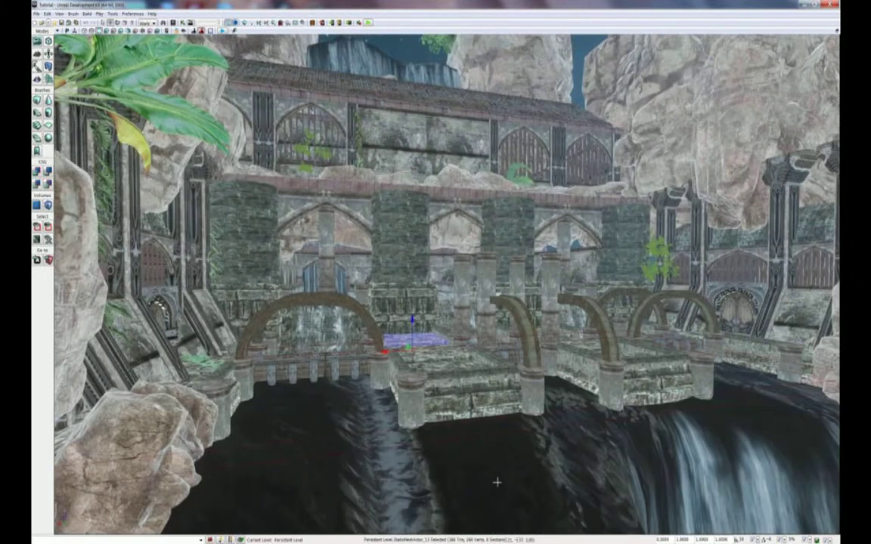
pyautogui.moveTo(495, 480); pyautogui.dragTo(480, 497, button='middle')
pyautogui.moveTo(480, 497); pyautogui.dragTo(506, 473, button='right')
pyautogui.moveTo(506, 473); pyautogui.dragTo(501, 389)
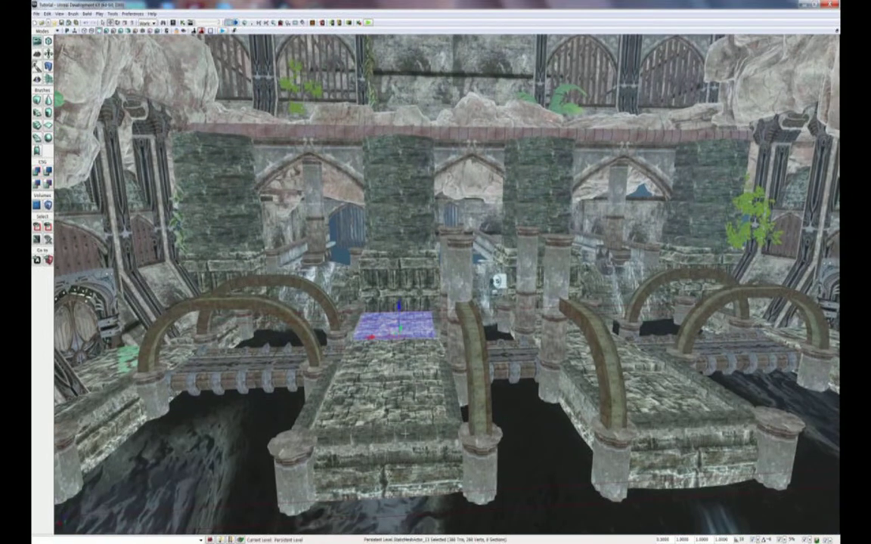
# Select the four end wall pieces of the two stone platforms and move them outward towards the waterfall edge.
pyautogui.click(355, 436)
pyautogui.keyDown('ctrl'); pyautogui.click(425, 430); pyautogui.keyUp('ctrl')
pyautogui.keyDown('ctrl'); pyautogui.click(688, 423); pyautogui.keyUp('ctrl')
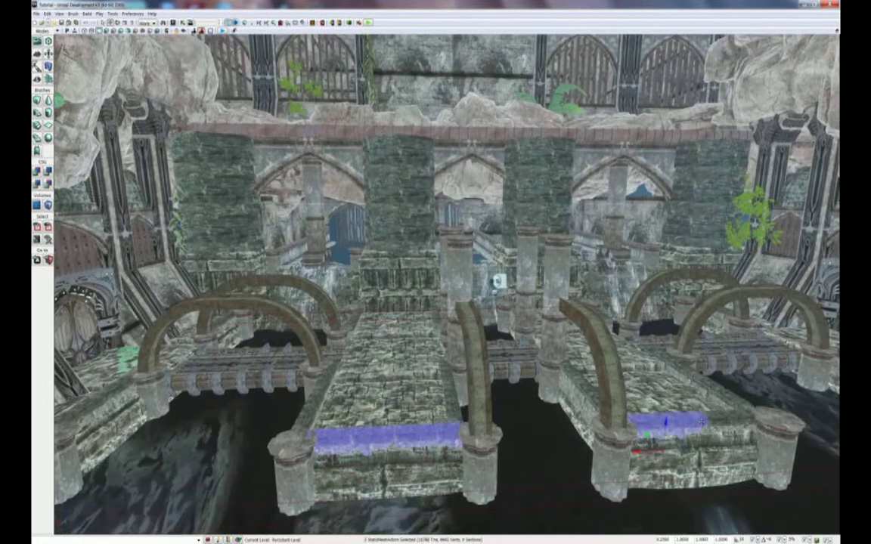
pyautogui.keyDown('ctrl'); pyautogui.click(725, 422); pyautogui.keyUp('ctrl')
pyautogui.moveTo(613, 425); pyautogui.dragTo(651, 425, button='right')
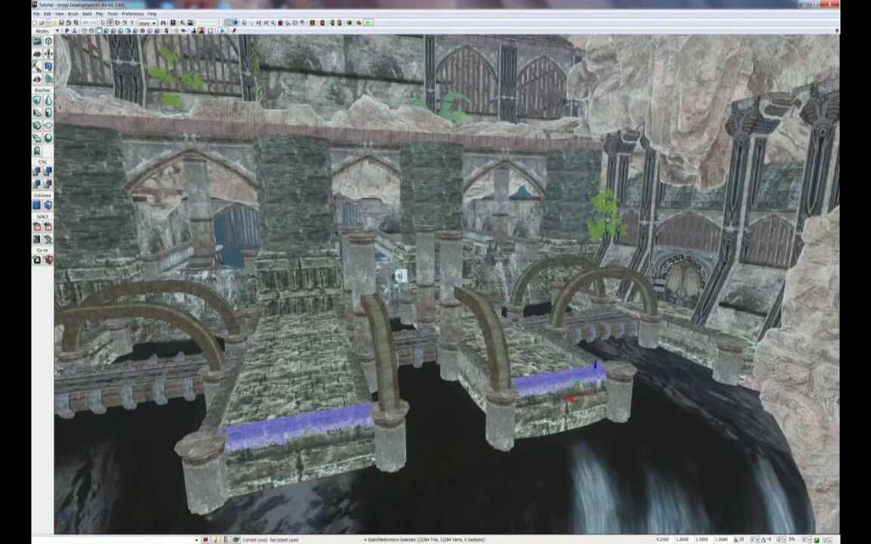
pyautogui.keyDown('alt'); pyautogui.moveTo(580, 382); pyautogui.dragTo(694, 489); pyautogui.keyUp('alt')
pyautogui.moveTo(694, 490); pyautogui.dragTo(412, 467, button='right')
pyautogui.moveTo(413, 466); pyautogui.dragTo(297, 291, button='middle')
pyautogui.moveTo(297, 290); pyautogui.dragTo(297, 261)
pyautogui.moveTo(473, 359); pyautogui.dragTo(452, 472)
# Duplicate the stone floor tile from the side walkway and place copies at the outer ends of both platforms to extend them.
pyautogui.click(428, 304)
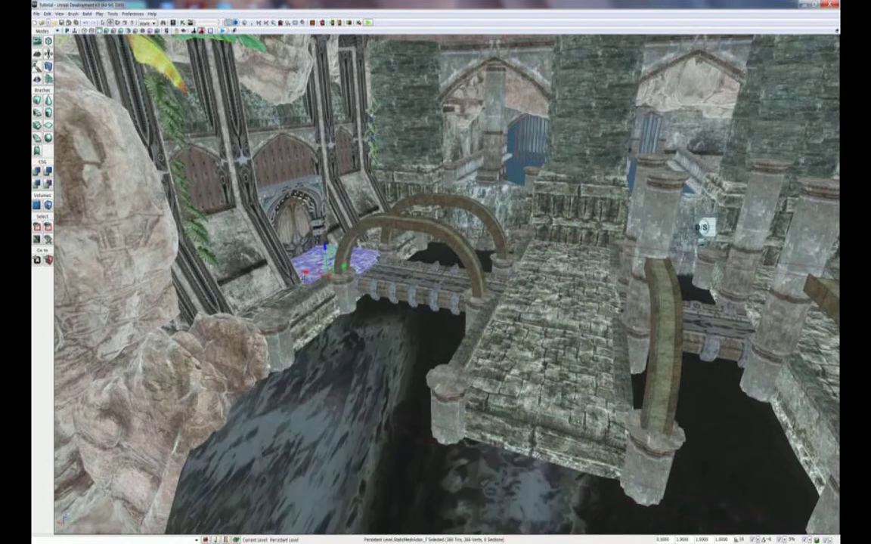
pyautogui.keyDown('alt'); pyautogui.moveTo(306, 272); pyautogui.dragTo(538, 310); pyautogui.keyUp('alt')
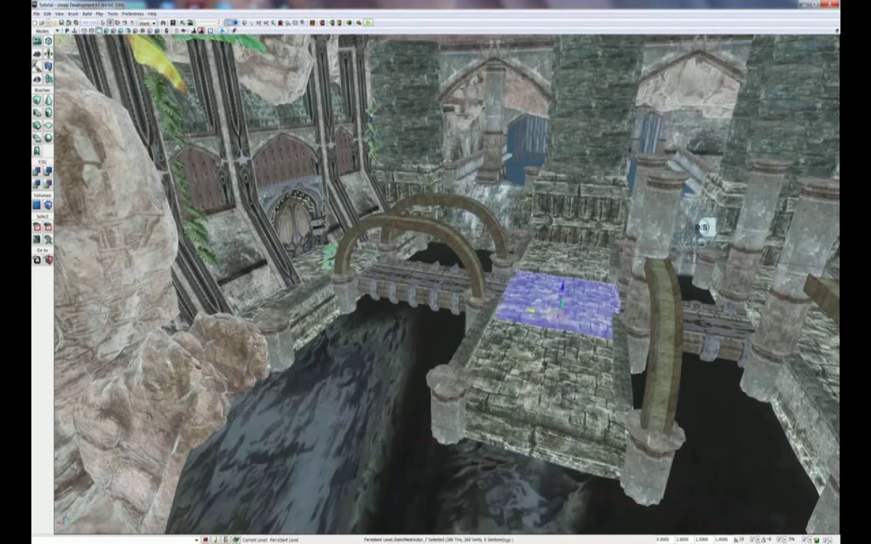
pyautogui.moveTo(538, 310); pyautogui.dragTo(501, 363, button='right')
pyautogui.keyDown('alt'); pyautogui.moveTo(603, 239); pyautogui.dragTo(493, 482); pyautogui.keyUp('alt')
pyautogui.keyDown('alt'); pyautogui.moveTo(308, 290); pyautogui.dragTo(609, 343); pyautogui.keyUp('alt')
pyautogui.moveTo(414, 324); pyautogui.dragTo(561, 317, button='right')
# Select the two end wall pieces of the left-hand platform and align them with the extended floor's outer edge.
pyautogui.click(567, 334)
pyautogui.keyDown('ctrl'); pyautogui.click(626, 291); pyautogui.keyUp('ctrl')
pyautogui.moveTo(626, 291)
pyautogui.mouseDown(button='right')
pyautogui.moveTo(699, 289)
pyautogui.moveTo(631, 287)
pyautogui.mouseUp(button='right')
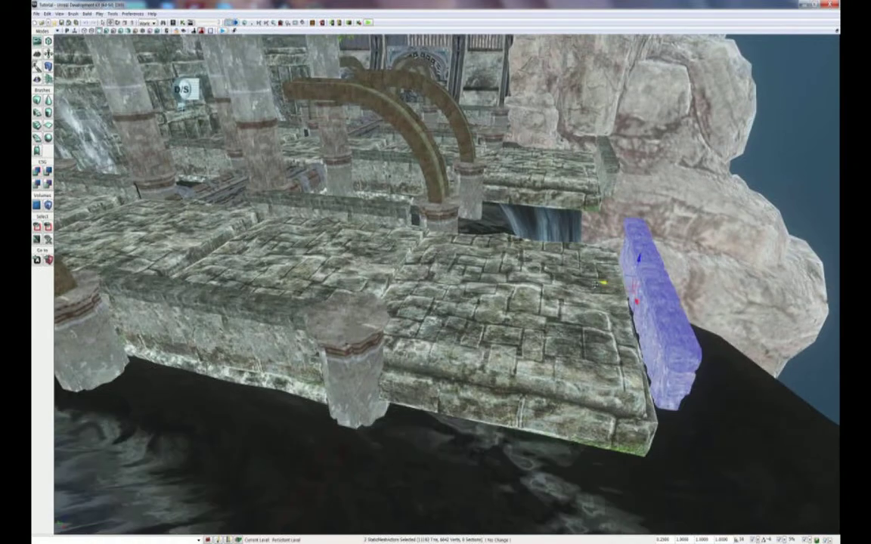
pyautogui.moveTo(602, 285); pyautogui.dragTo(590, 285)
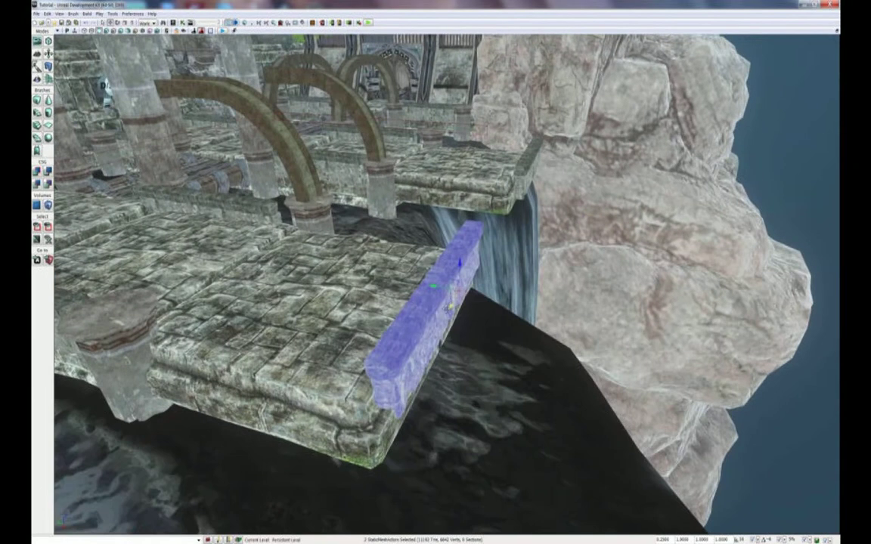
pyautogui.moveTo(454, 305); pyautogui.dragTo(448, 314)
pyautogui.moveTo(448, 314); pyautogui.dragTo(387, 303, button='right')
# Align the two end wall pieces of the right-hand platform with its extended floor's outer edge.
pyautogui.moveTo(463, 300); pyautogui.dragTo(537, 329, button='right')
pyautogui.click(553, 327)
pyautogui.keyDown('ctrl'); pyautogui.click(651, 321); pyautogui.keyUp('ctrl')
pyautogui.moveTo(535, 329); pyautogui.dragTo(531, 320)
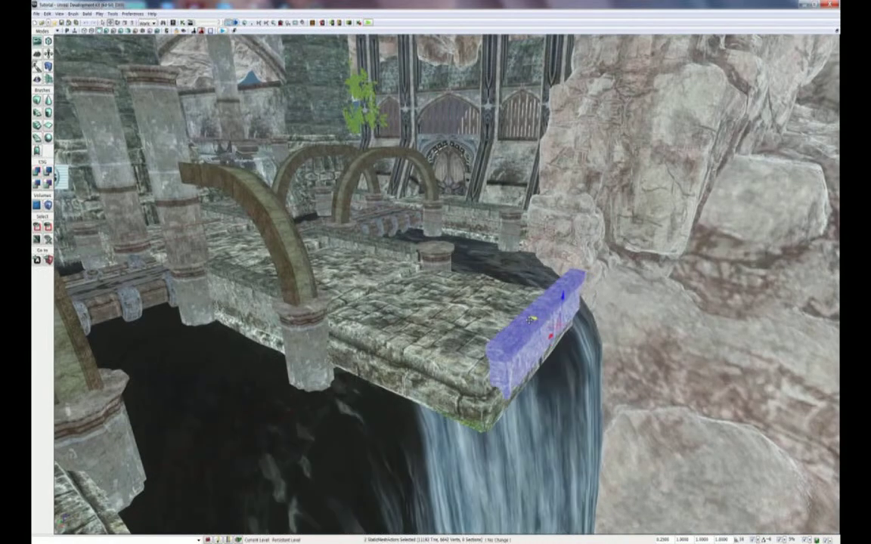
pyautogui.moveTo(551, 337); pyautogui.dragTo(541, 346)
# Copy the low side wall piece along the outer side of the left-hand platform's extension and align both copies with the edge.
pyautogui.moveTo(541, 346); pyautogui.dragTo(511, 351, button='right')
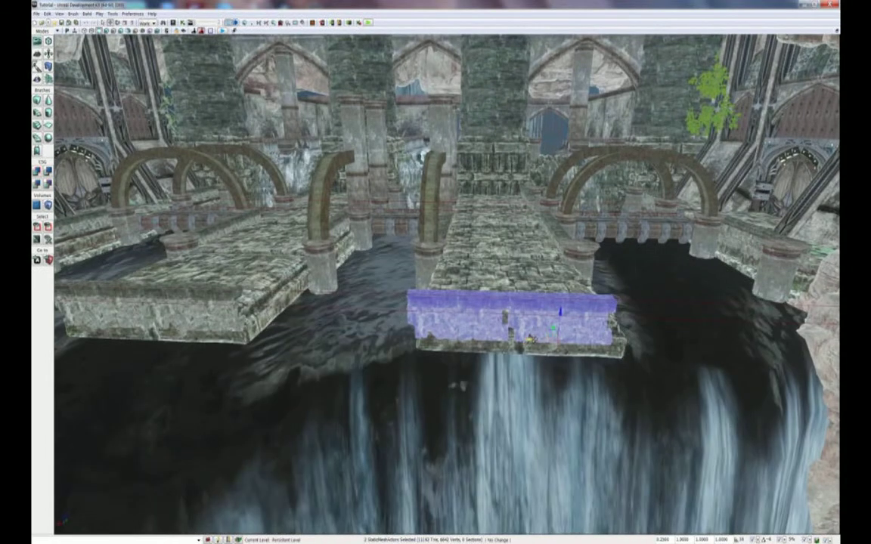
pyautogui.moveTo(459, 386); pyautogui.dragTo(334, 267, button='right')
pyautogui.moveTo(497, 341); pyautogui.dragTo(454, 310, button='right')
pyautogui.click(543, 265)
pyautogui.moveTo(543, 284); pyautogui.dragTo(518, 286, button='right')
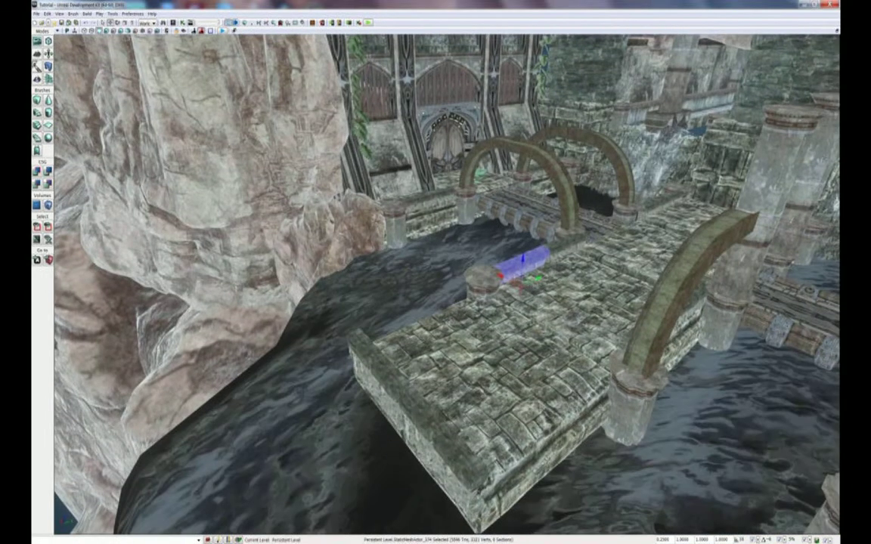
pyautogui.keyDown('alt'); pyautogui.moveTo(538, 279); pyautogui.dragTo(373, 350); pyautogui.keyUp('alt')
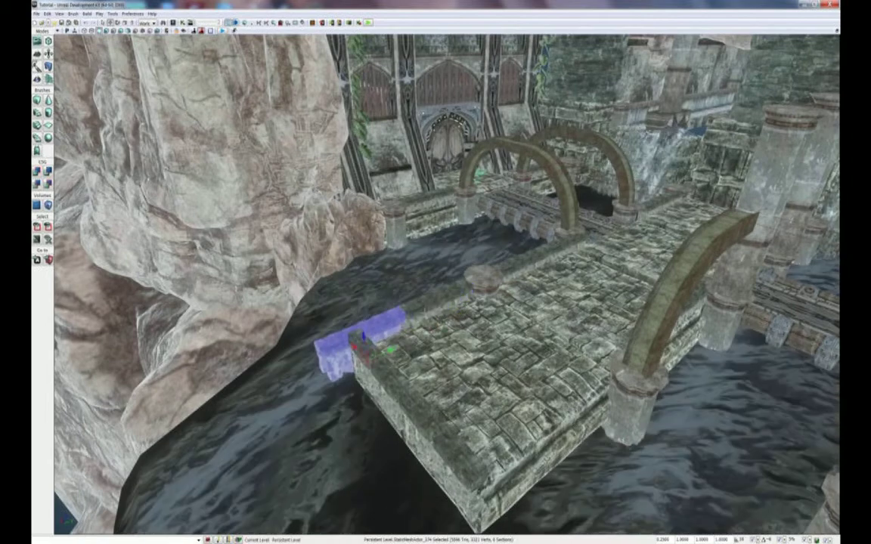
pyautogui.keyDown('ctrl'); pyautogui.click(440, 304); pyautogui.keyUp('ctrl')
pyautogui.moveTo(457, 318); pyautogui.dragTo(478, 308)
# Copy the pair of side wall pieces to the left-hand platform's inner side and to both sides of the right-hand platform's extension.
pyautogui.moveTo(477, 309); pyautogui.dragTo(563, 318, button='right')
pyautogui.keyDown('alt'); pyautogui.moveTo(335, 315); pyautogui.dragTo(410, 428); pyautogui.keyUp('alt')
pyautogui.moveTo(376, 371); pyautogui.dragTo(544, 389)
pyautogui.moveTo(543, 388); pyautogui.dragTo(386, 368, button='middle')
pyautogui.keyDown('alt'); pyautogui.moveTo(378, 393); pyautogui.dragTo(583, 422); pyautogui.keyUp('alt')
pyautogui.moveTo(584, 422); pyautogui.dragTo(659, 421, button='right')
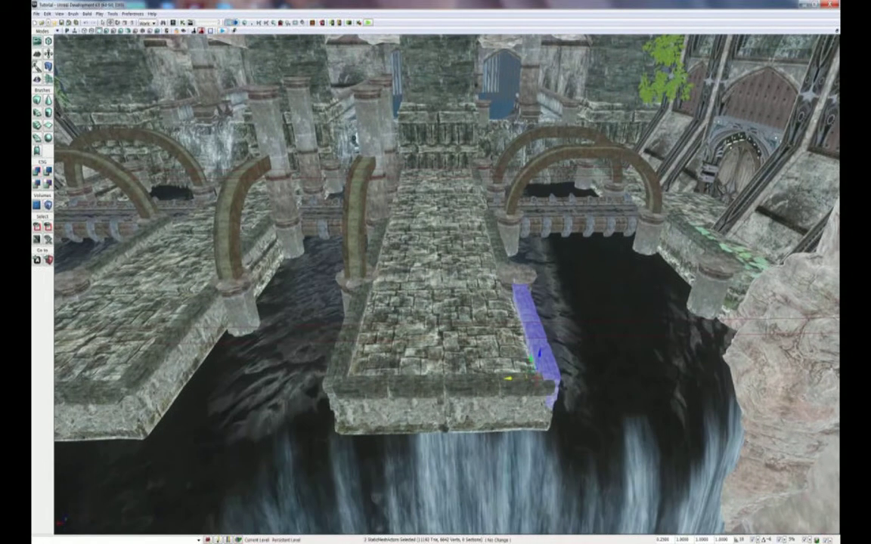
# Duplicate the carved base block under the first waterfall arch's pillar, move the copy to the walkway post beside the bridge and scale it to 0.5.
pyautogui.moveTo(508, 378); pyautogui.dragTo(432, 296, button='right')
pyautogui.click(430, 293)
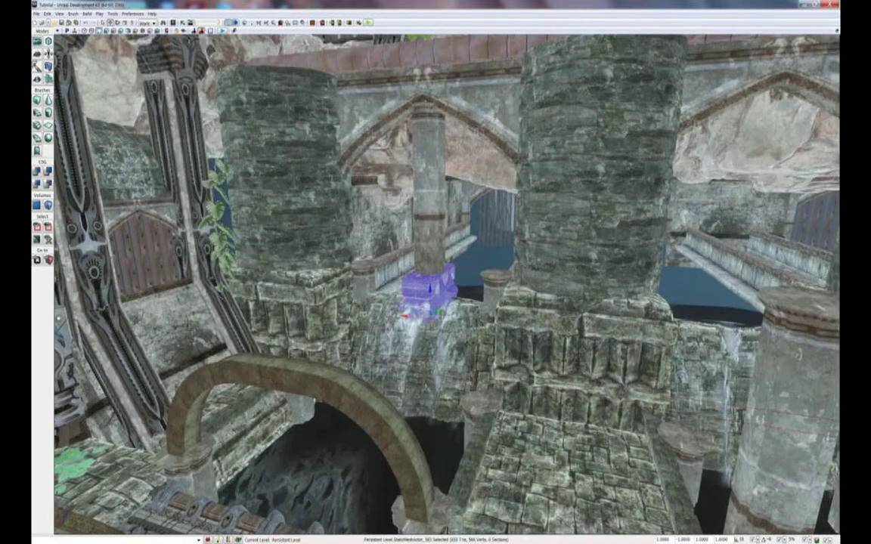
pyautogui.moveTo(430, 293); pyautogui.dragTo(408, 306, button='right')
pyautogui.moveTo(496, 282); pyautogui.dragTo(489, 286)
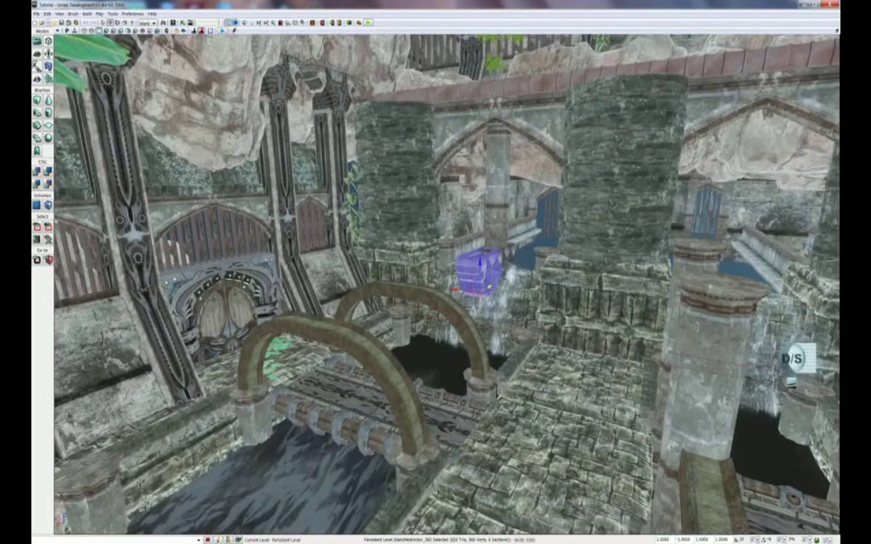
pyautogui.moveTo(393, 350); pyautogui.dragTo(183, 459)
pyautogui.moveTo(183, 459); pyautogui.dragTo(170, 453, button='right')
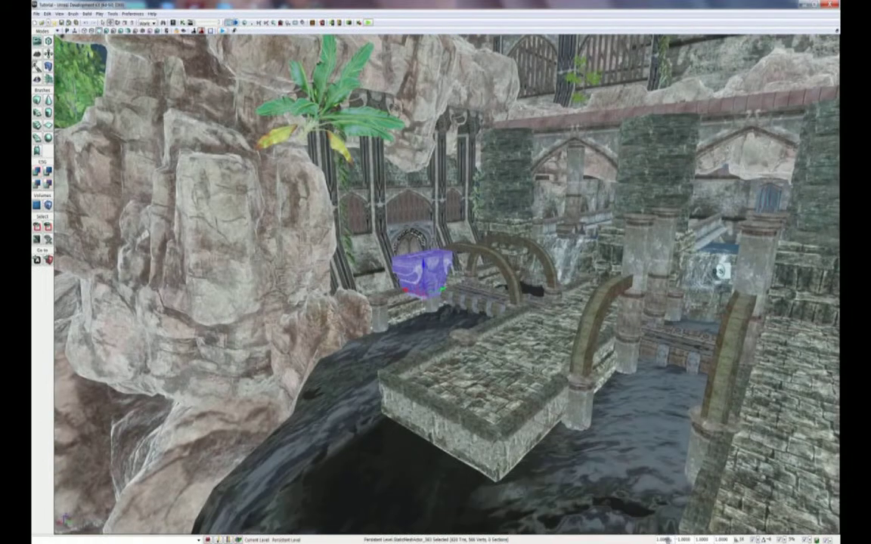
pyautogui.write('.5')
pyautogui.press('Return')
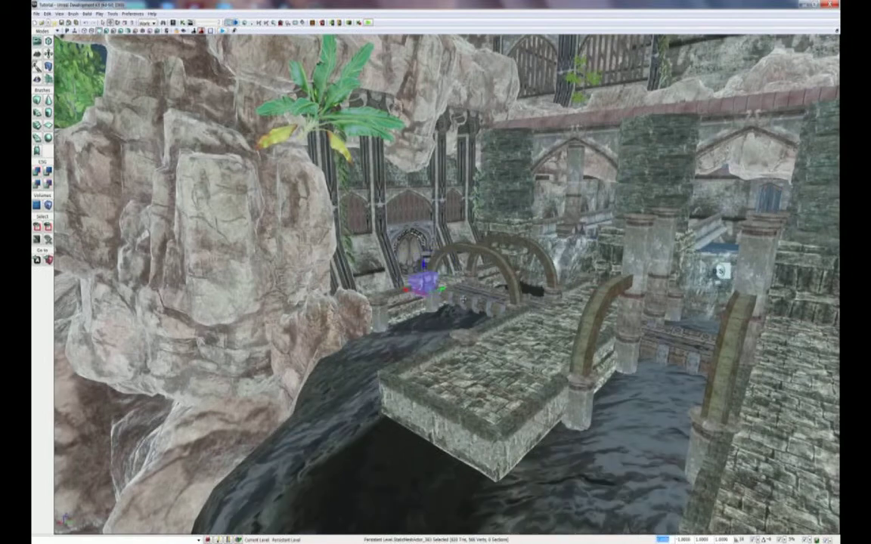
# Move the scaled carved block under the front outer corner of the left-hand platform's extension and line it up beneath the stonework.
pyautogui.moveTo(423, 265); pyautogui.dragTo(393, 414)
pyautogui.moveTo(340, 492); pyautogui.dragTo(340, 492, button='right')
pyautogui.moveTo(347, 459); pyautogui.dragTo(363, 459)
pyautogui.moveTo(447, 415); pyautogui.dragTo(404, 443, button='right')
pyautogui.moveTo(386, 426)
pyautogui.mouseDown()
pyautogui.moveTo(402, 426)
pyautogui.moveTo(379, 425)
pyautogui.mouseUp()
pyautogui.moveTo(435, 415); pyautogui.dragTo(415, 415, button='right')
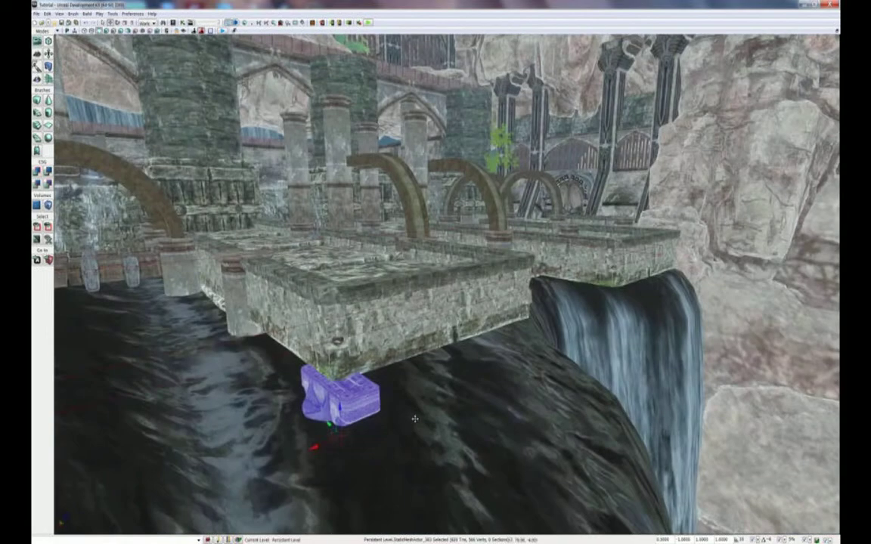
pyautogui.moveTo(400, 380); pyautogui.dragTo(438, 405, button='right')
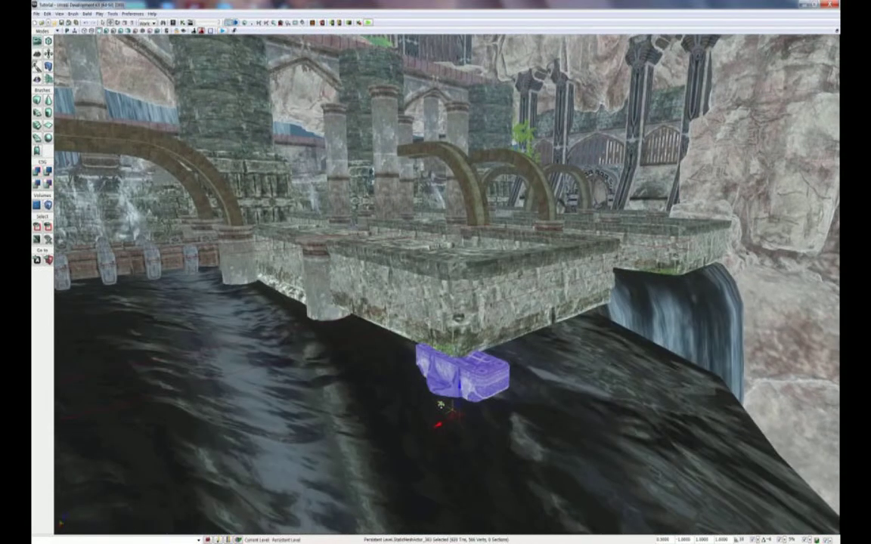
# Copy the carved block under the left-hand platform's other front corner and under the right-hand platform's inner front corner.
pyautogui.moveTo(443, 405); pyautogui.dragTo(420, 381, button='right')
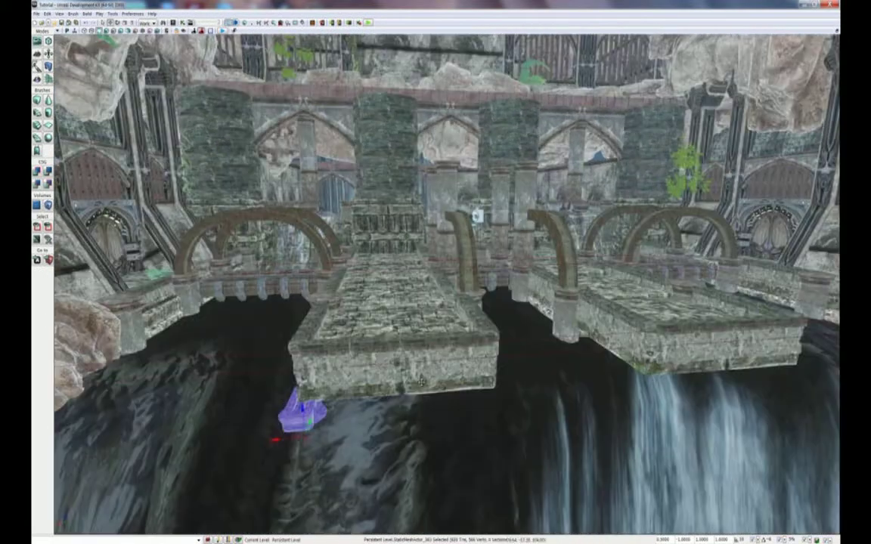
pyautogui.keyDown('alt'); pyautogui.moveTo(278, 439); pyautogui.dragTo(466, 434); pyautogui.keyUp('alt')
pyautogui.moveTo(466, 435); pyautogui.dragTo(545, 416, button='right')
pyautogui.keyDown('alt'); pyautogui.moveTo(326, 451); pyautogui.dragTo(496, 445); pyautogui.keyUp('alt')
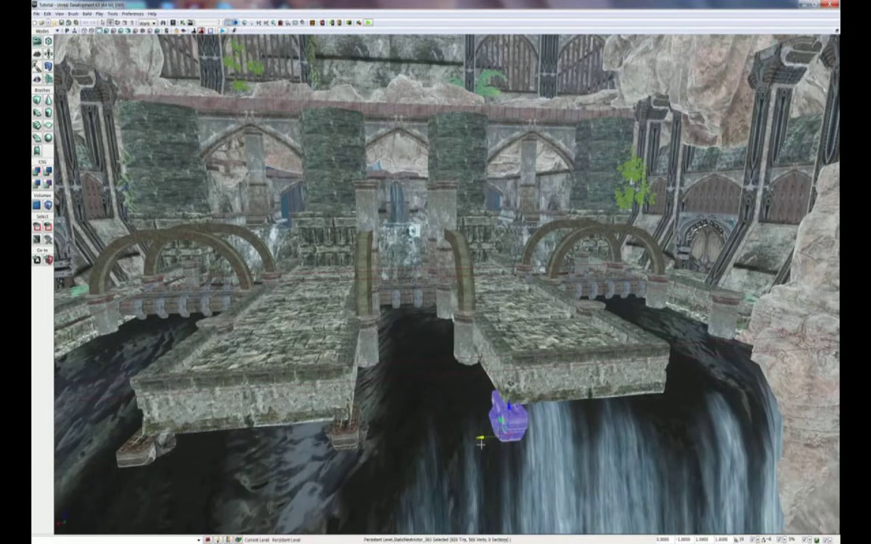
# Align the carved block with the right-hand platform's inner corner and copy it under the outer front corner.
pyautogui.moveTo(497, 445); pyautogui.dragTo(485, 383, button='right')
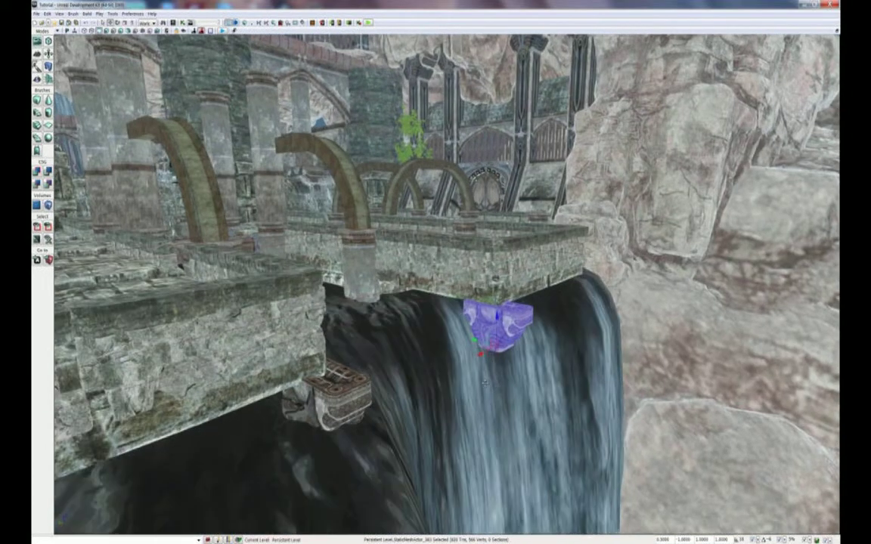
pyautogui.moveTo(474, 339); pyautogui.dragTo(463, 336)
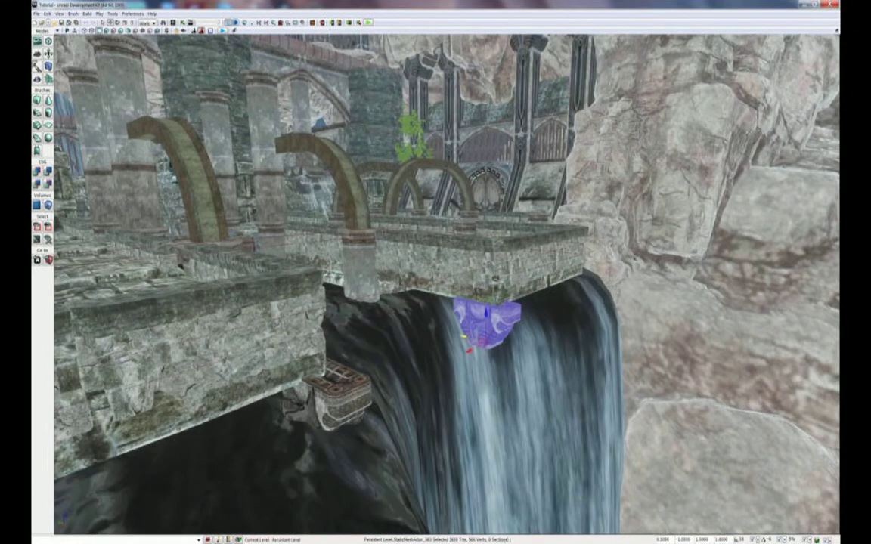
pyautogui.moveTo(464, 337); pyautogui.dragTo(361, 419, button='right')
pyautogui.keyDown('alt'); pyautogui.moveTo(358, 418); pyautogui.dragTo(542, 373); pyautogui.keyUp('alt')
pyautogui.moveTo(541, 373); pyautogui.dragTo(435, 270, button='right')
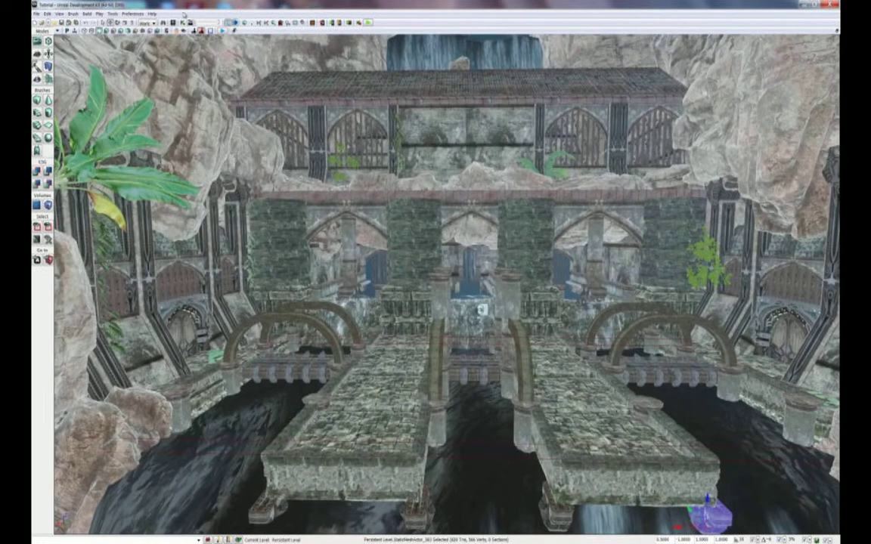
# Search the static meshes for "torch" and place SM_UDK_Torch_Pillar02 at the far end of the left-hand platform.
pyautogui.click(182, 22)
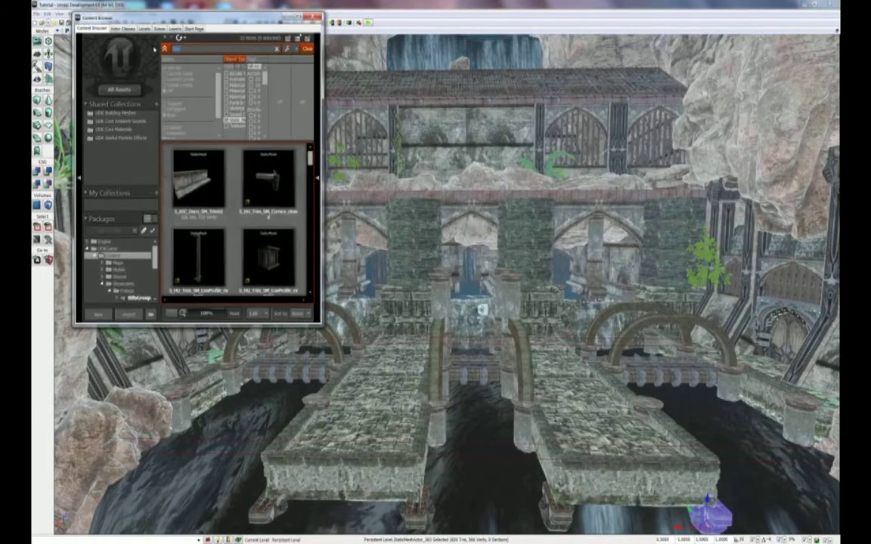
pyautogui.write('torch')
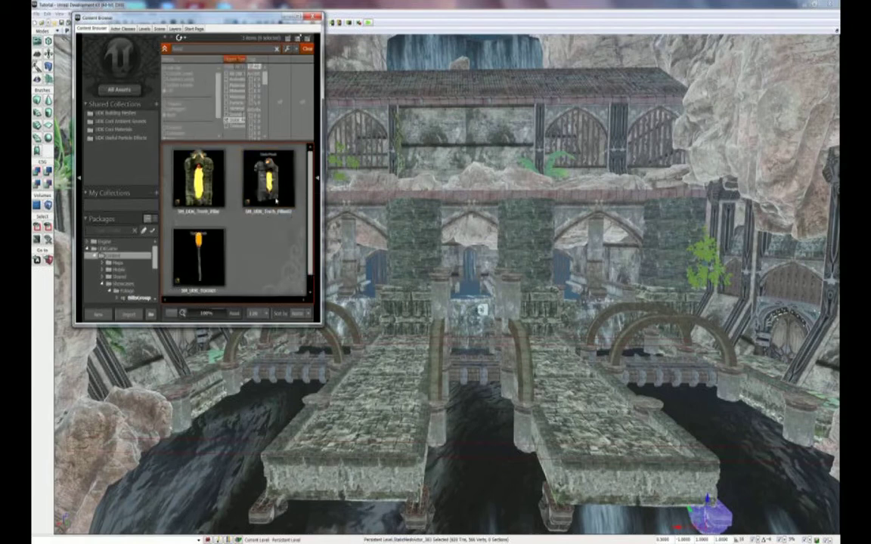
pyautogui.click(278, 208)
pyautogui.moveTo(408, 361); pyautogui.dragTo(408, 358)
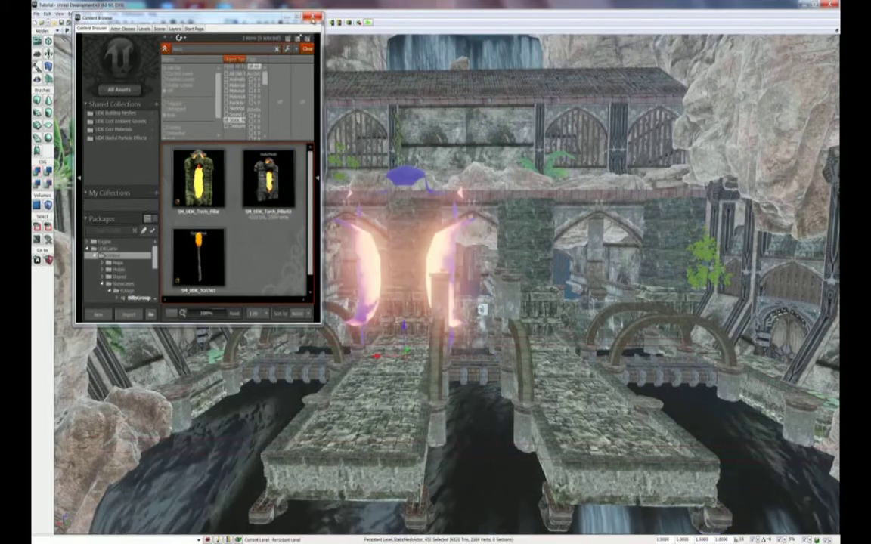
pyautogui.click(313, 18)
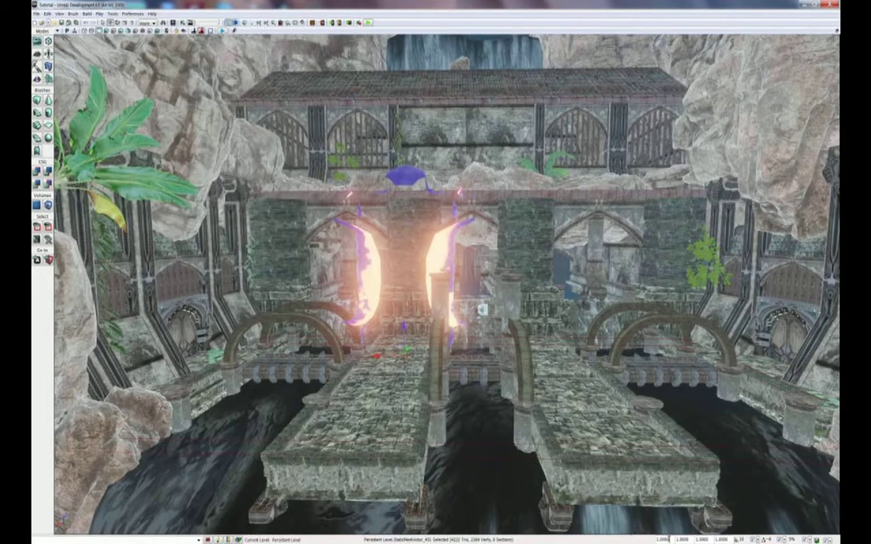
# Scale the placed torch pillar uniformly to 0.4.
pyautogui.moveTo(670, 540); pyautogui.dragTo(625, 541)
pyautogui.write('2')
pyautogui.press('Return')
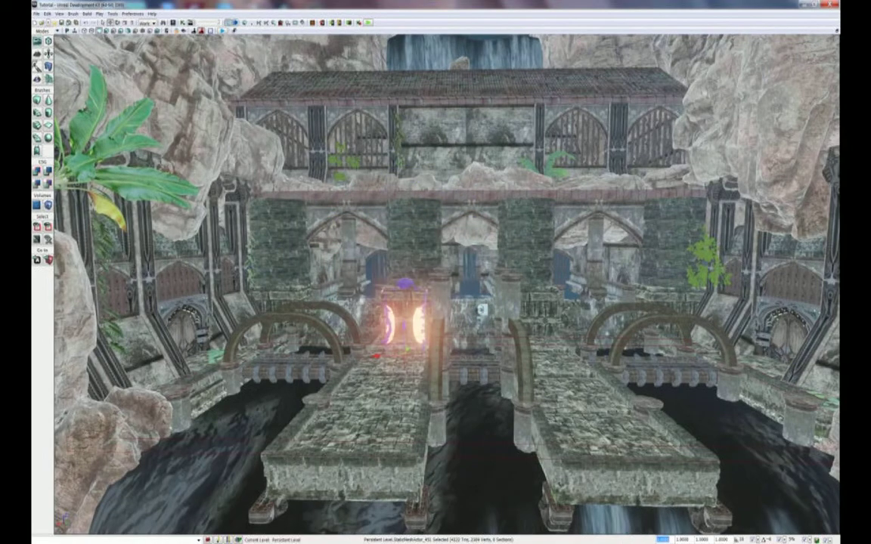
# Raise the torch pillar onto the top of the round column behind the left-hand platform and position it near the column's front.
pyautogui.moveTo(505, 487); pyautogui.dragTo(574, 493)
pyautogui.press('space')
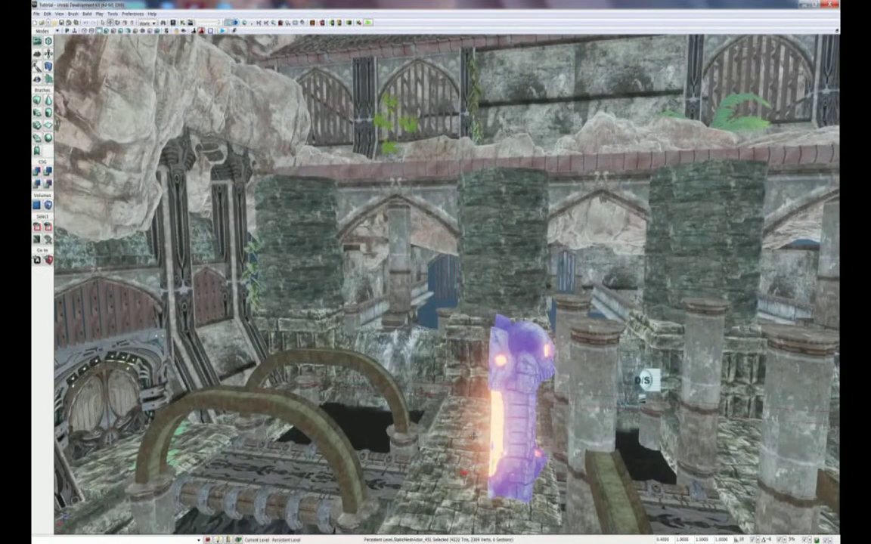
pyautogui.press('space')
pyautogui.press('space')
pyautogui.press('space')
pyautogui.moveTo(521, 438); pyautogui.dragTo(446, 476, button='right')
pyautogui.moveTo(560, 454); pyautogui.dragTo(573, 448, button='middle')
pyautogui.moveTo(575, 448); pyautogui.dragTo(642, 106)
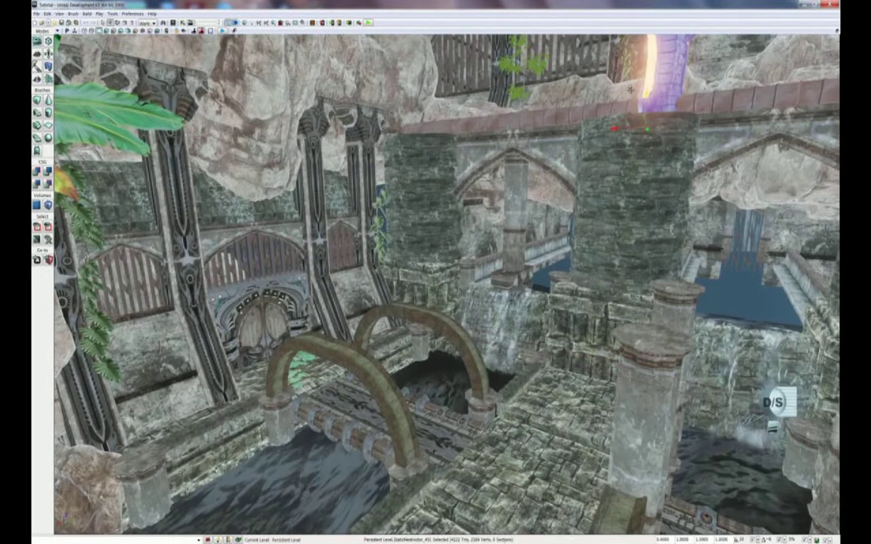
pyautogui.moveTo(625, 106); pyautogui.dragTo(831, 15, button='middle')
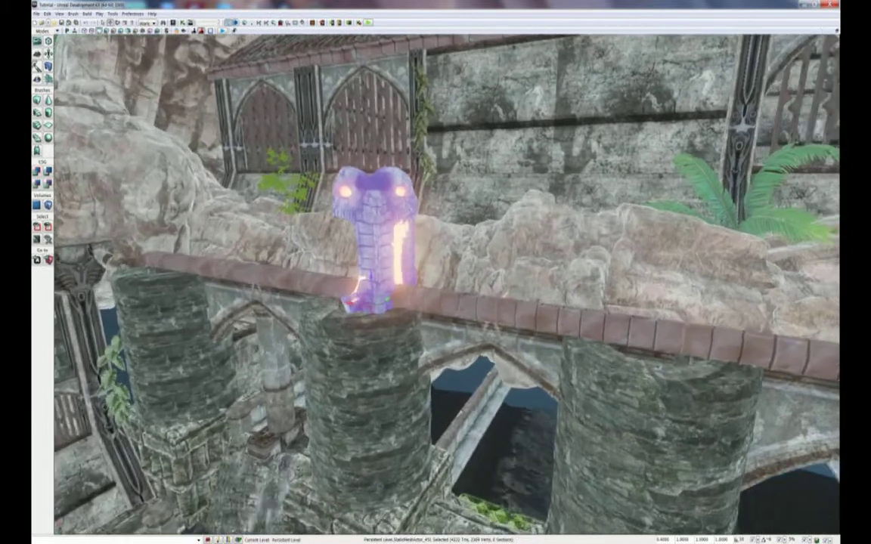
pyautogui.moveTo(388, 299); pyautogui.dragTo(454, 280)
pyautogui.moveTo(453, 280); pyautogui.dragTo(302, 280, button='middle')
# Duplicate the torch pillar, mirror the copy across the X axis and join it to the original half.
pyautogui.keyDown('alt'); pyautogui.moveTo(390, 297); pyautogui.dragTo(367, 299); pyautogui.keyUp('alt')
pyautogui.press('space')
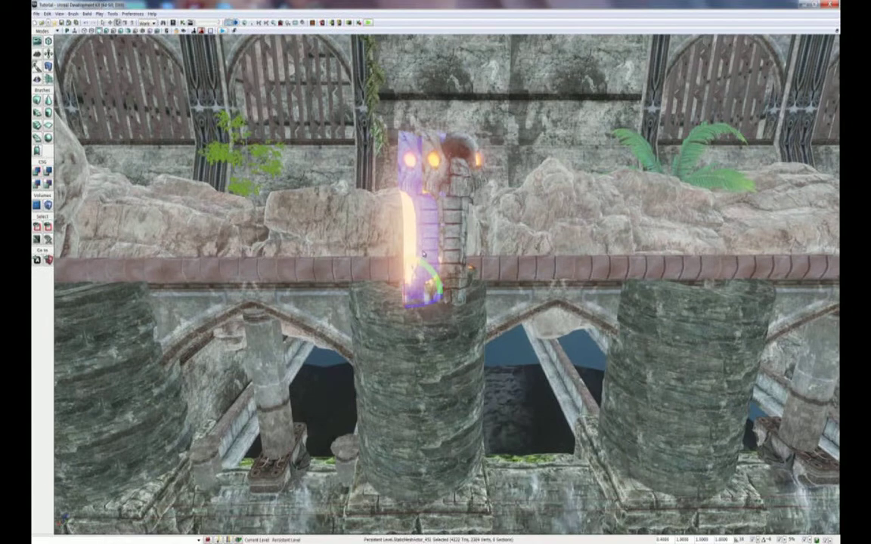
pyautogui.rightClick(428, 215)
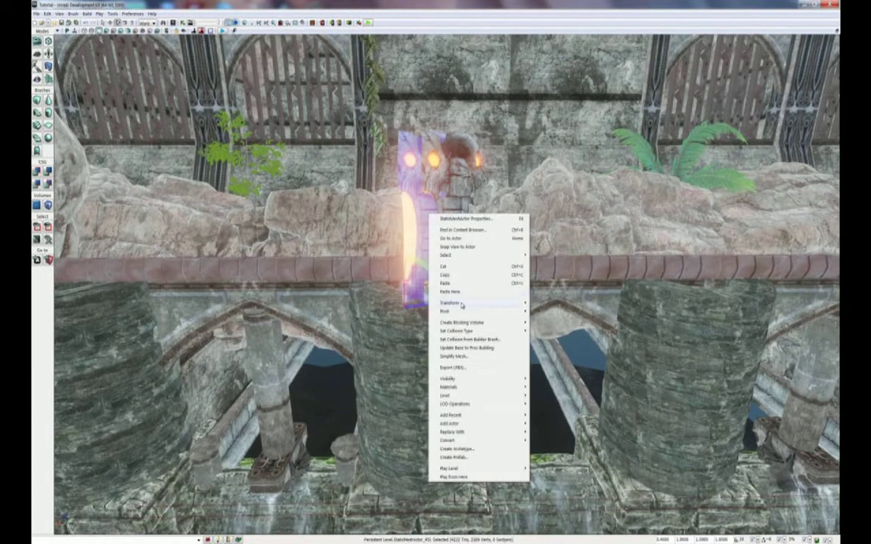
pyautogui.moveTo(466, 303)
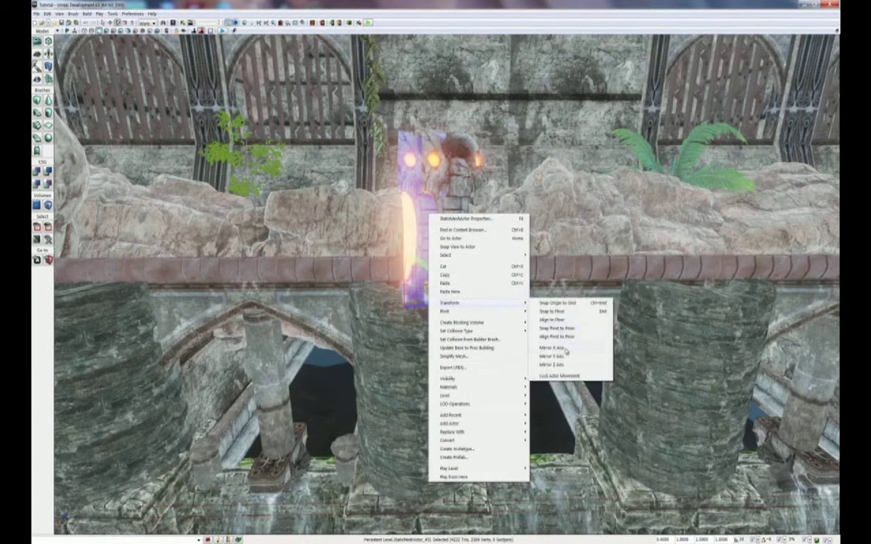
pyautogui.click(565, 351)
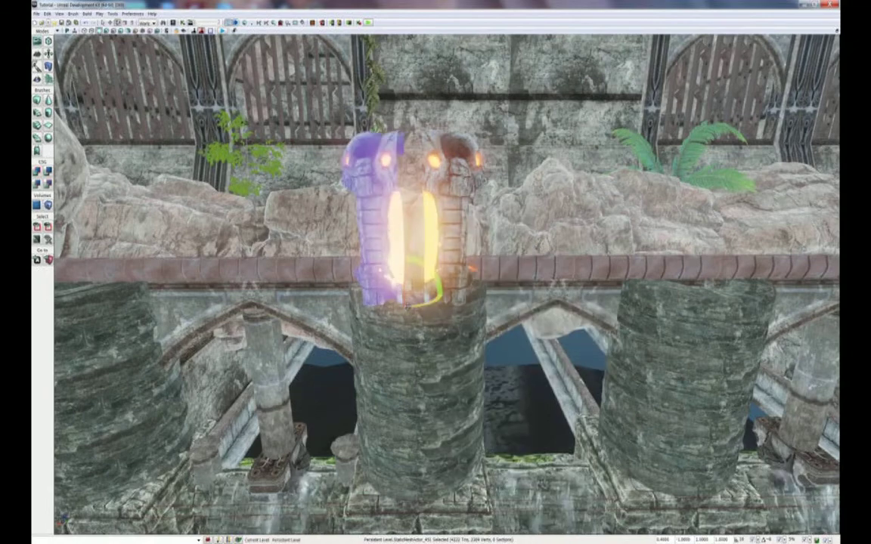
pyautogui.moveTo(378, 296); pyautogui.dragTo(395, 293)
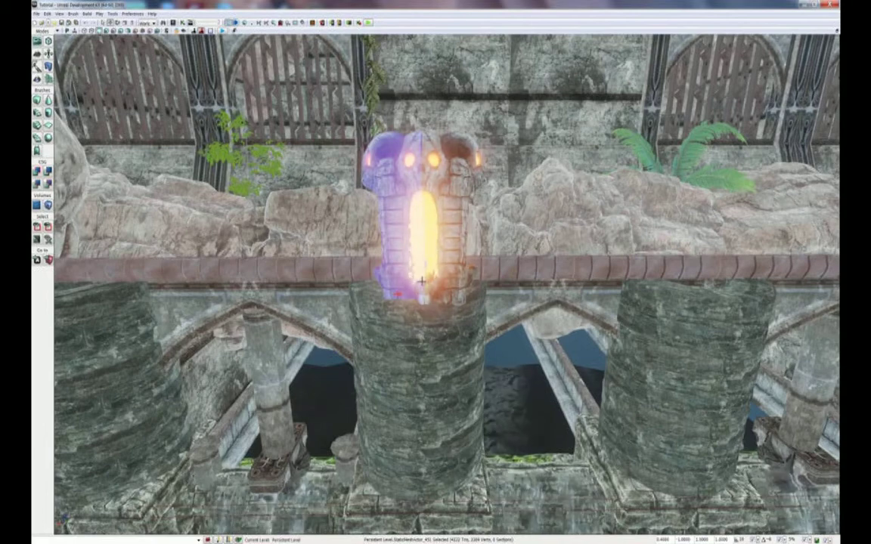
# Set the drag grid snap to 4 and close the seam between the two halves of the torch pillar's skull.
pyautogui.moveTo(402, 291); pyautogui.dragTo(401, 325)
pyautogui.moveTo(453, 208)
pyautogui.mouseDown()
pyautogui.moveTo(456, 216)
pyautogui.moveTo(451, 204)
pyautogui.mouseUp()
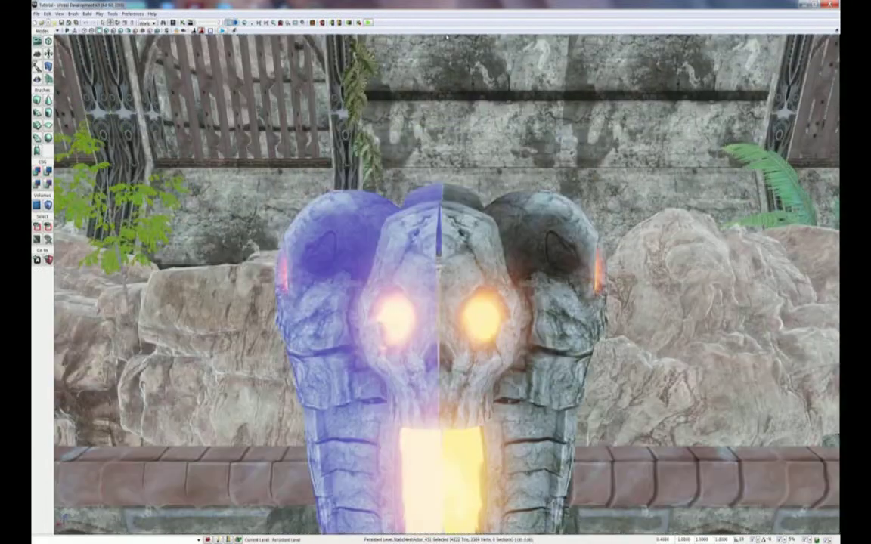
pyautogui.moveTo(451, 258); pyautogui.dragTo(445, 240)
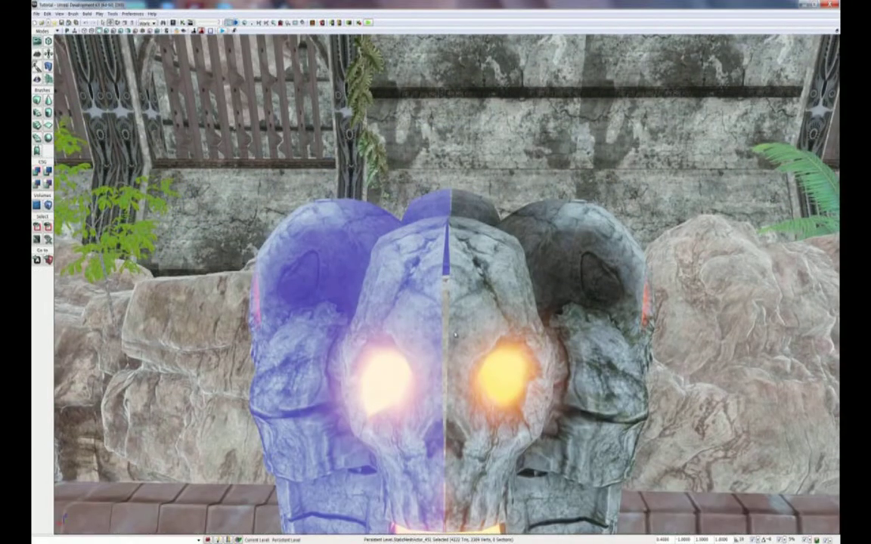
pyautogui.moveTo(437, 253); pyautogui.dragTo(454, 315, button='right')
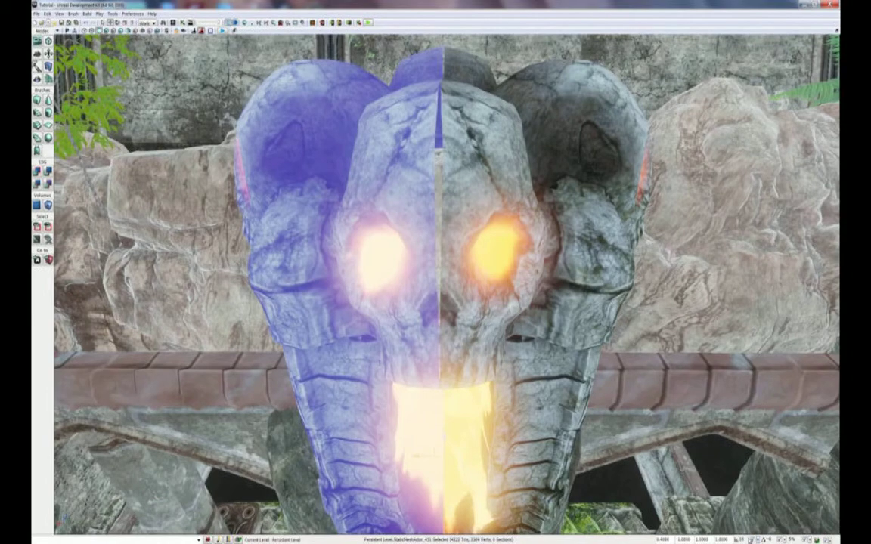
pyautogui.click(759, 539)
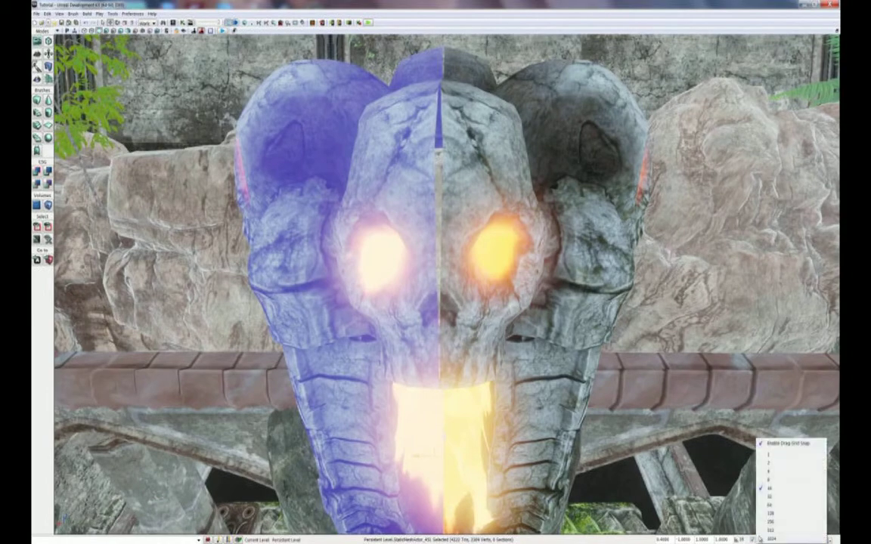
pyautogui.click(768, 471)
pyautogui.moveTo(576, 373); pyautogui.dragTo(575, 431)
pyautogui.moveTo(416, 348); pyautogui.dragTo(419, 334)
pyautogui.moveTo(460, 155); pyautogui.dragTo(460, 198)
# Select both torch pillar halves, use a coarser drag grid snap and copy the pair centred onto the next round column.
pyautogui.keyDown('ctrl'); pyautogui.click(454, 160); pyautogui.keyUp('ctrl')
pyautogui.keyDown('ctrl'); pyautogui.moveTo(396, 289); pyautogui.dragTo(380, 295); pyautogui.keyUp('ctrl')
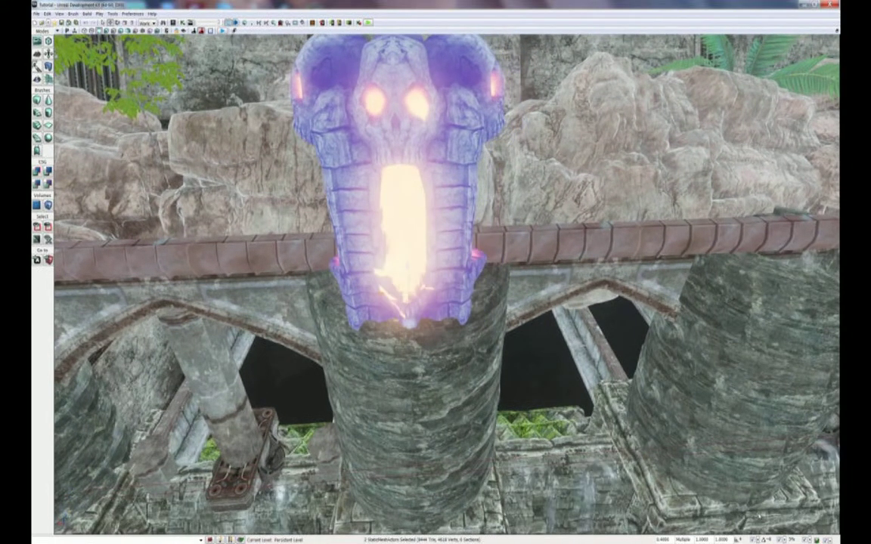
pyautogui.click(759, 541)
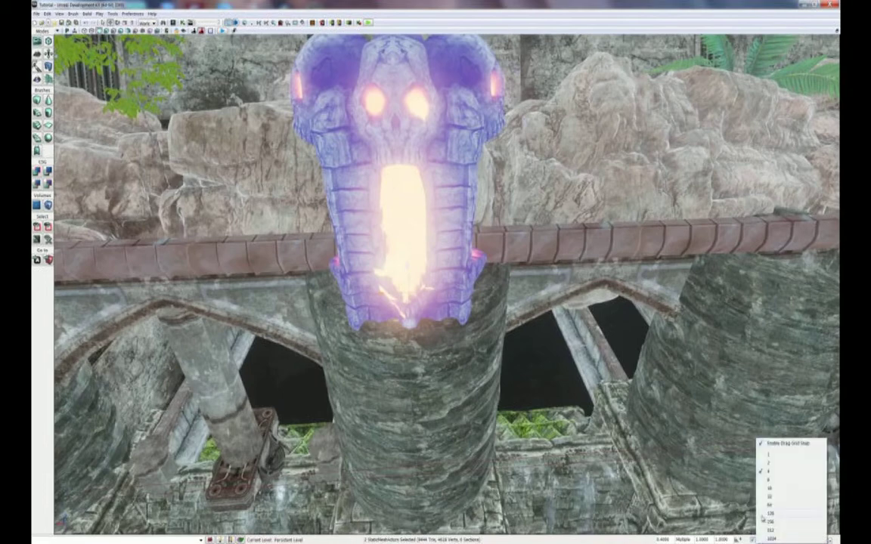
pyautogui.click(767, 494)
pyautogui.moveTo(604, 392); pyautogui.dragTo(604, 483)
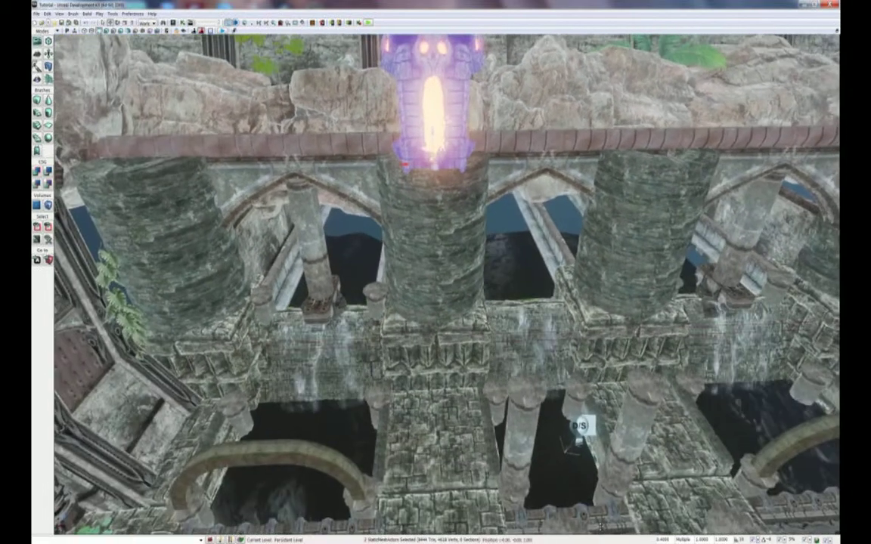
pyautogui.moveTo(604, 484); pyautogui.dragTo(609, 445, button='right')
pyautogui.keyDown('alt'); pyautogui.moveTo(387, 259); pyautogui.dragTo(611, 260); pyautogui.keyUp('alt')
pyautogui.moveTo(551, 257); pyautogui.dragTo(585, 258, button='right')
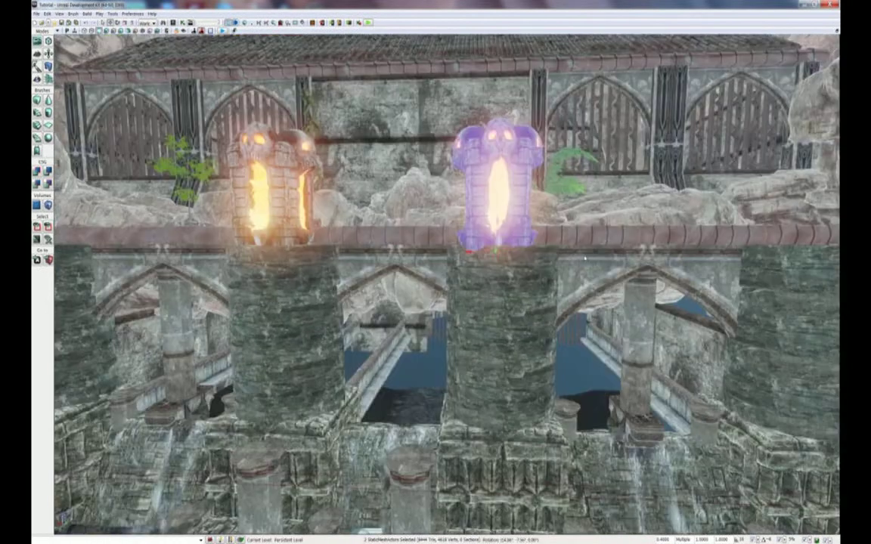
pyautogui.moveTo(482, 251); pyautogui.dragTo(491, 252)
pyautogui.moveTo(434, 393); pyautogui.dragTo(411, 521)
pyautogui.moveTo(412, 521); pyautogui.dragTo(356, 535, button='right')
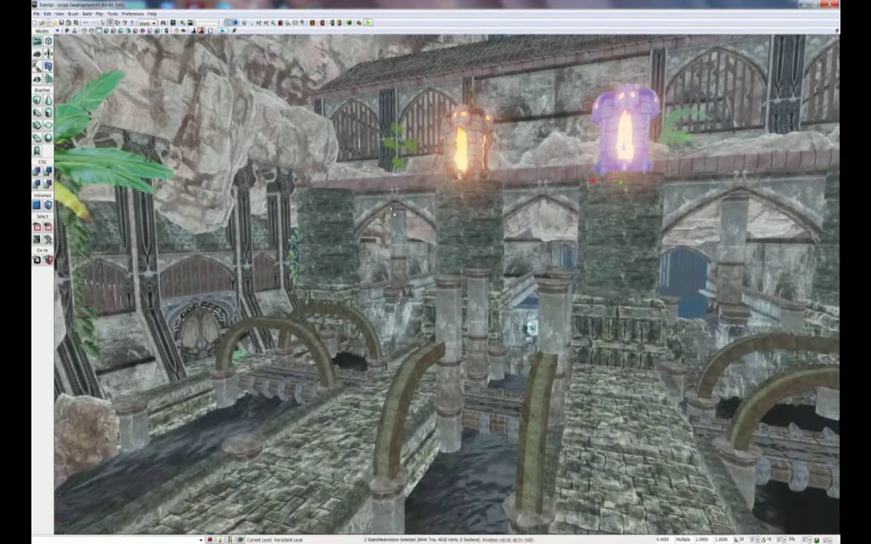
# Place the slender standing torch mesh from the torch search results on the left-hand platform beside the channel.
pyautogui.click(173, 24)
pyautogui.click(192, 239)
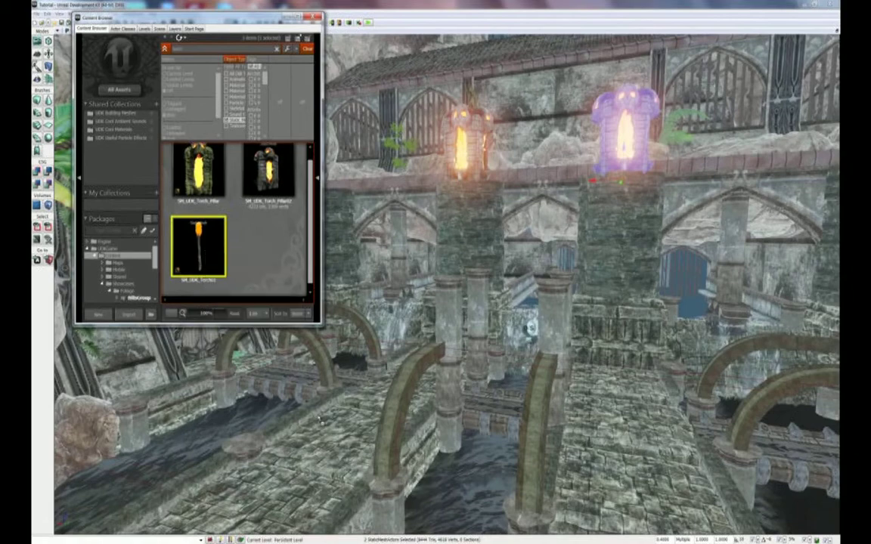
pyautogui.moveTo(198, 245); pyautogui.dragTo(319, 413)
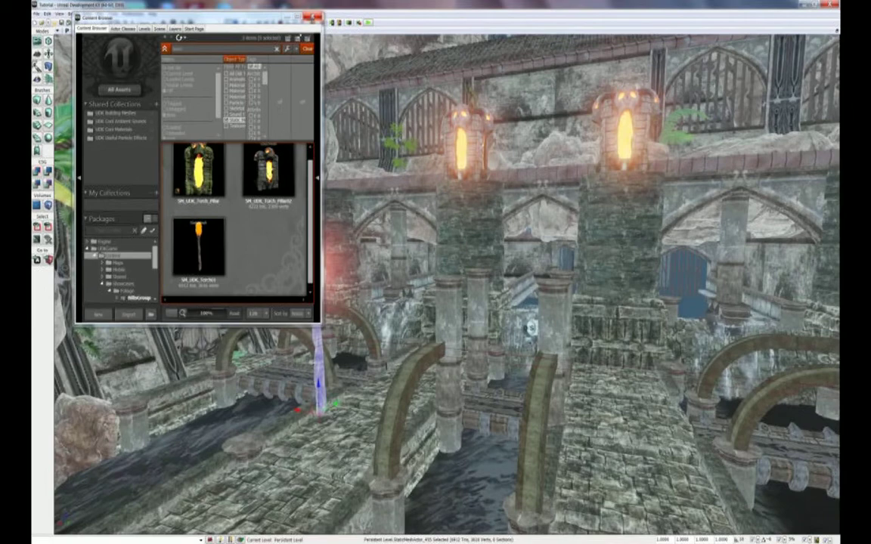
pyautogui.click(311, 16)
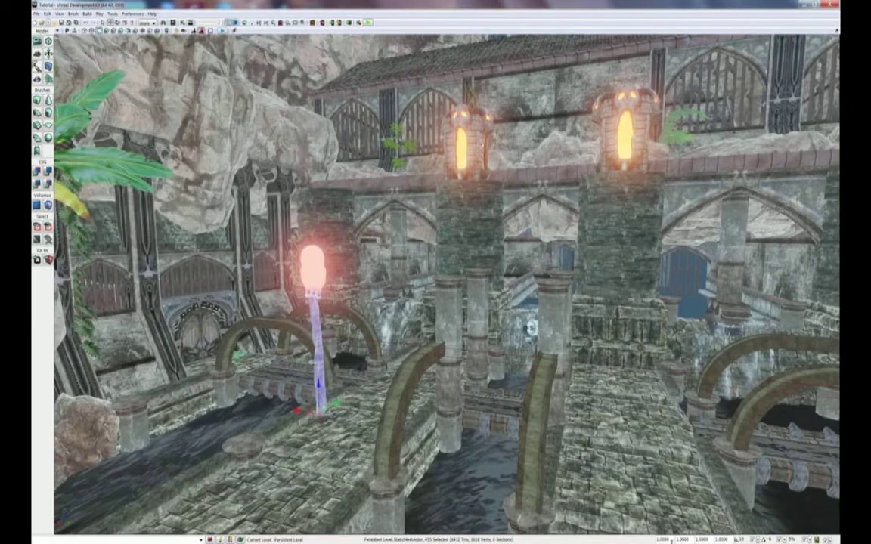
# Scale the standing torch on the left-hand platform uniformly to 0.25.
pyautogui.click(586, 483)
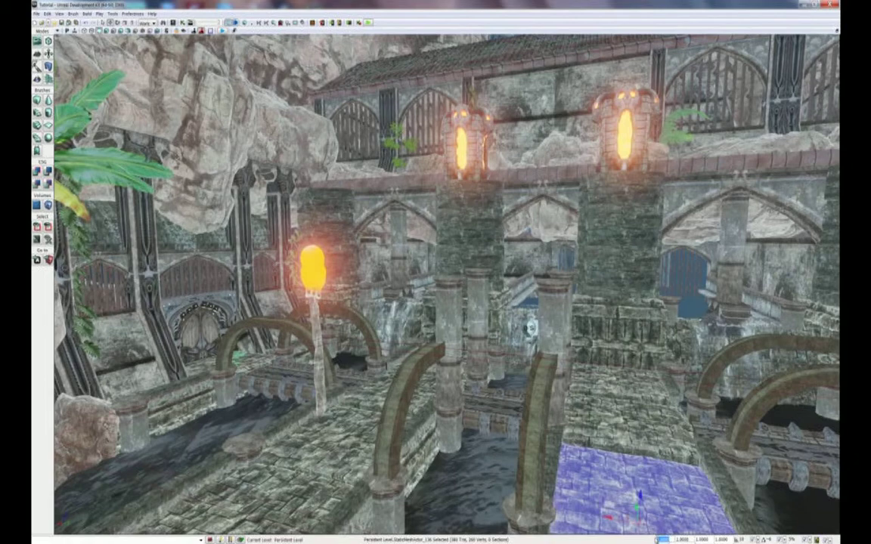
pyautogui.click(314, 280)
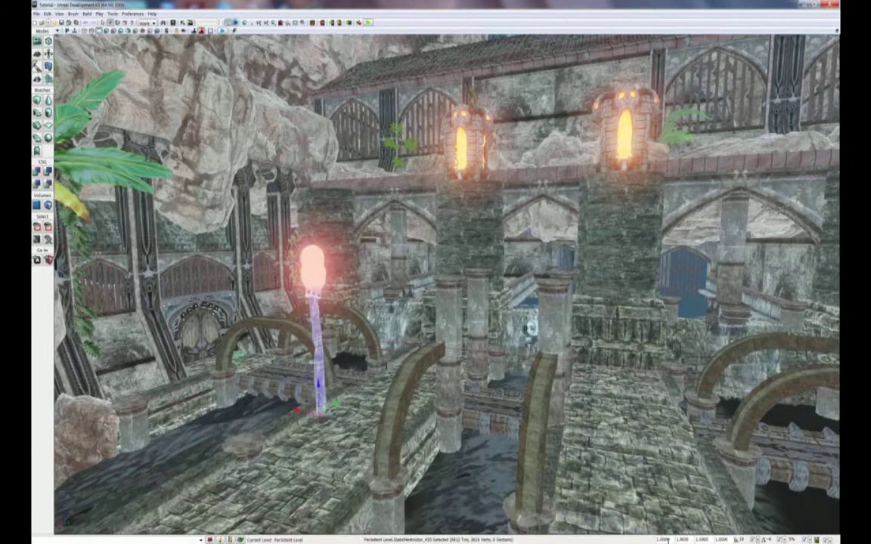
pyautogui.moveTo(668, 540); pyautogui.dragTo(647, 539)
pyautogui.write('5')
pyautogui.press('Return')
pyautogui.moveTo(355, 423); pyautogui.dragTo(307, 438, button='right')
pyautogui.rightClick(307, 435)
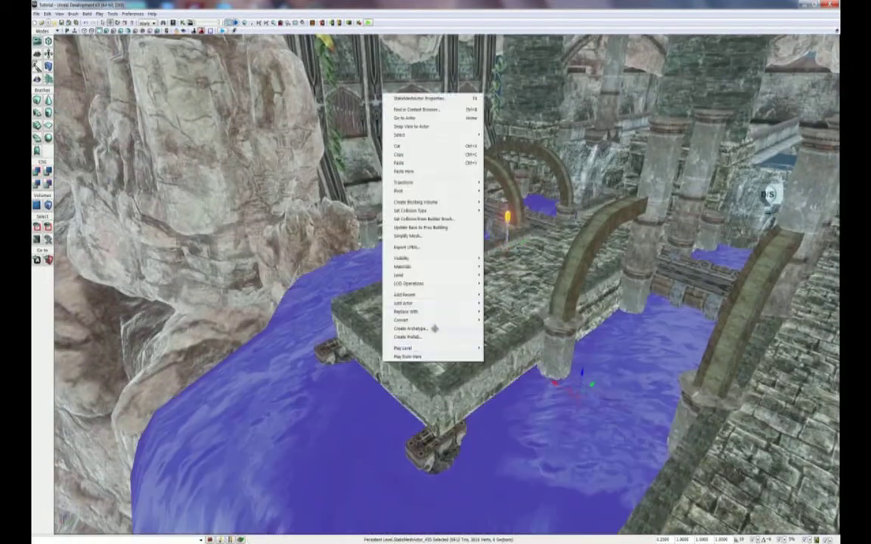
# Move the small standing torch onto the carved block beneath the outer front corner of the left-hand platform.
pyautogui.click(507, 222)
pyautogui.moveTo(523, 240); pyautogui.dragTo(323, 329)
pyautogui.moveTo(323, 330)
pyautogui.mouseDown(button='right')
pyautogui.moveTo(344, 323)
pyautogui.moveTo(349, 346)
pyautogui.moveTo(324, 312)
pyautogui.mouseUp(button='right')
pyautogui.press('space')
pyautogui.moveTo(324, 308); pyautogui.dragTo(347, 305)
pyautogui.press('space')
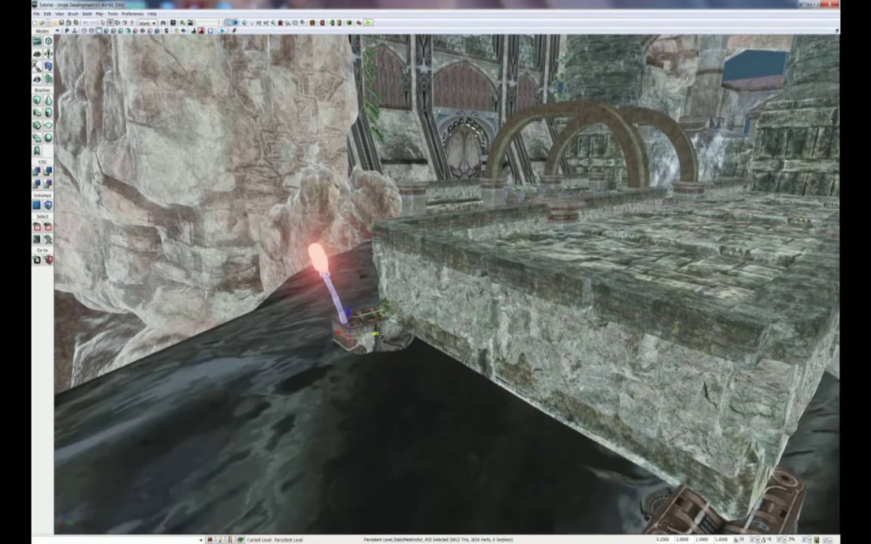
pyautogui.moveTo(378, 333); pyautogui.dragTo(398, 327)
pyautogui.moveTo(398, 327); pyautogui.dragTo(370, 331, button='right')
# Copy the torch onto the carved blocks at the inner front corners of the left-hand and right-hand platforms.
pyautogui.keyDown('alt'); pyautogui.moveTo(302, 310); pyautogui.dragTo(581, 308); pyautogui.keyUp('alt')
pyautogui.moveTo(577, 307); pyautogui.dragTo(627, 336, button='right')
pyautogui.keyDown('alt'); pyautogui.moveTo(371, 314); pyautogui.dragTo(547, 311); pyautogui.keyUp('alt')
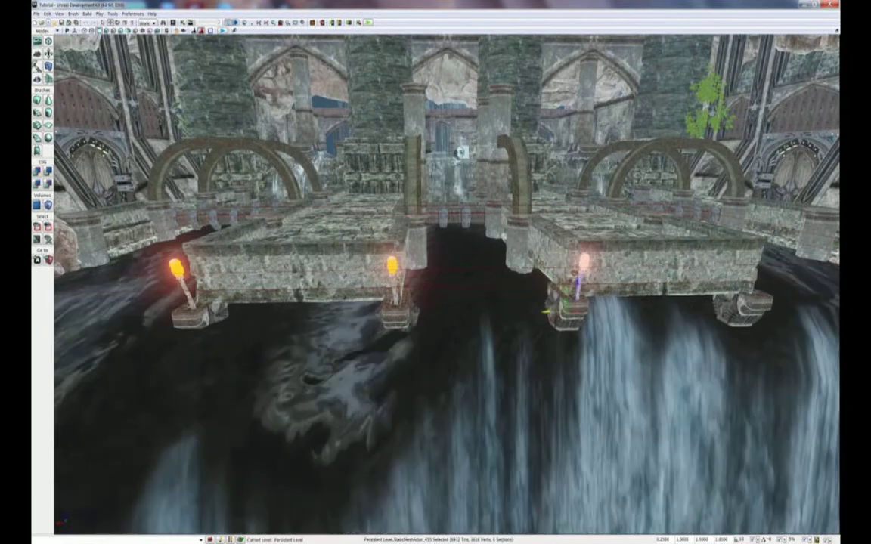
pyautogui.moveTo(468, 285); pyautogui.dragTo(488, 213)
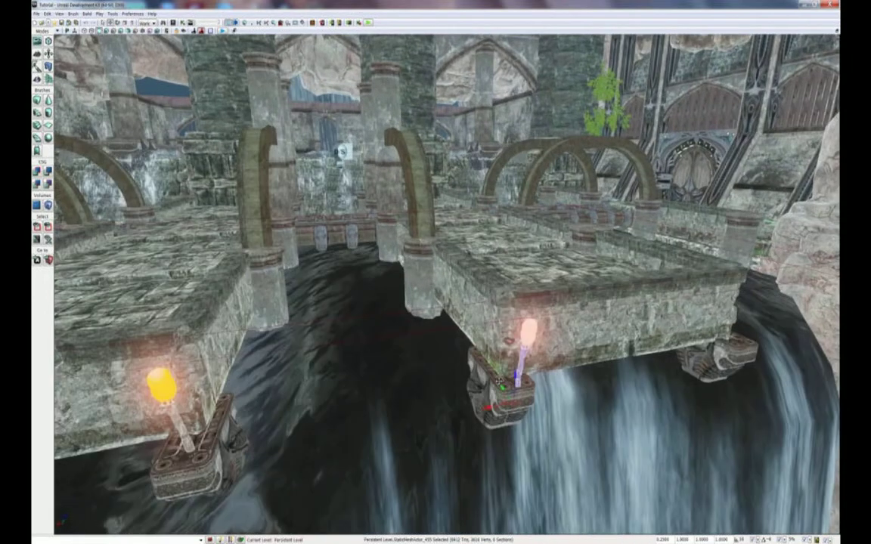
# Shift the right-hand platform's inner carved block outward under its torch and copy the torch onto that platform's outer block.
pyautogui.click(487, 396)
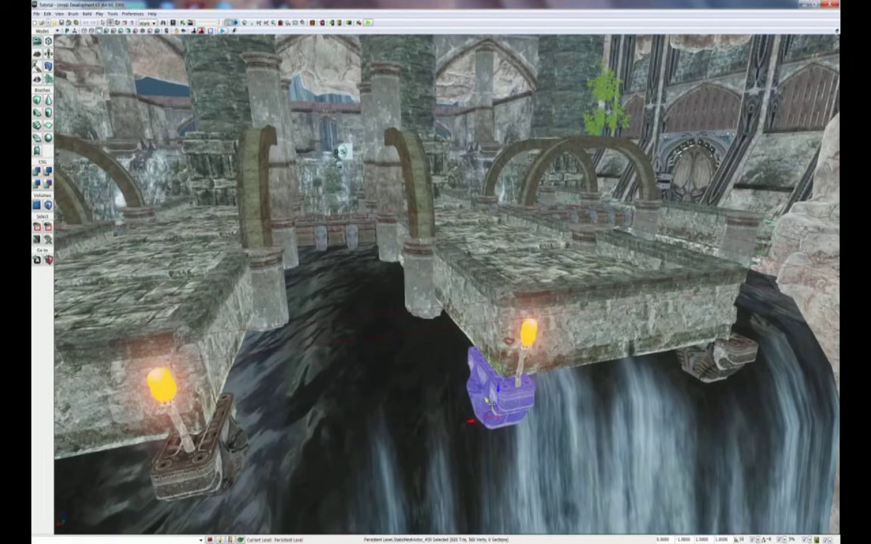
pyautogui.moveTo(489, 402); pyautogui.dragTo(496, 413)
pyautogui.click(521, 363)
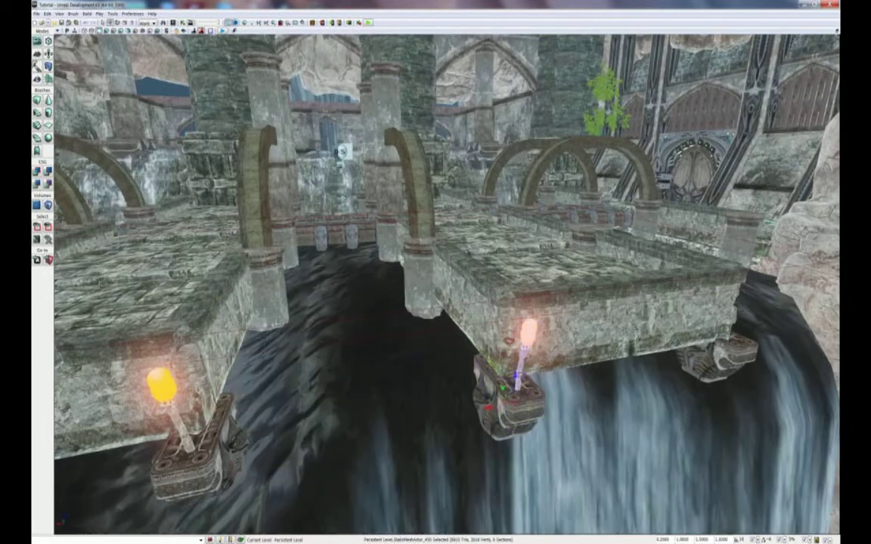
pyautogui.moveTo(487, 393); pyautogui.dragTo(563, 393, button='right')
pyautogui.keyDown('alt'); pyautogui.moveTo(282, 415); pyautogui.dragTo(540, 390); pyautogui.keyUp('alt')
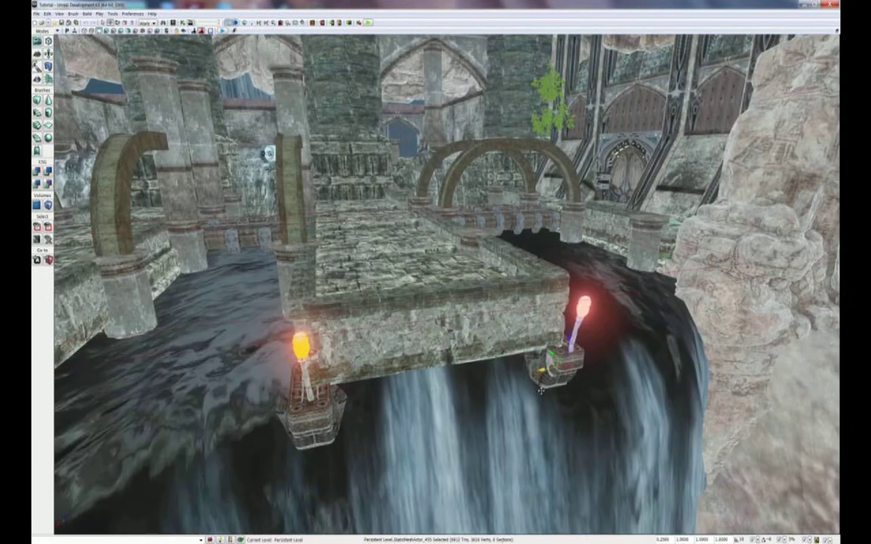
# Shift the carved block at the right-hand platform's outer front corner outward so it sits under its torch.
pyautogui.moveTo(541, 391); pyautogui.dragTo(438, 393, button='right')
pyautogui.click(500, 396)
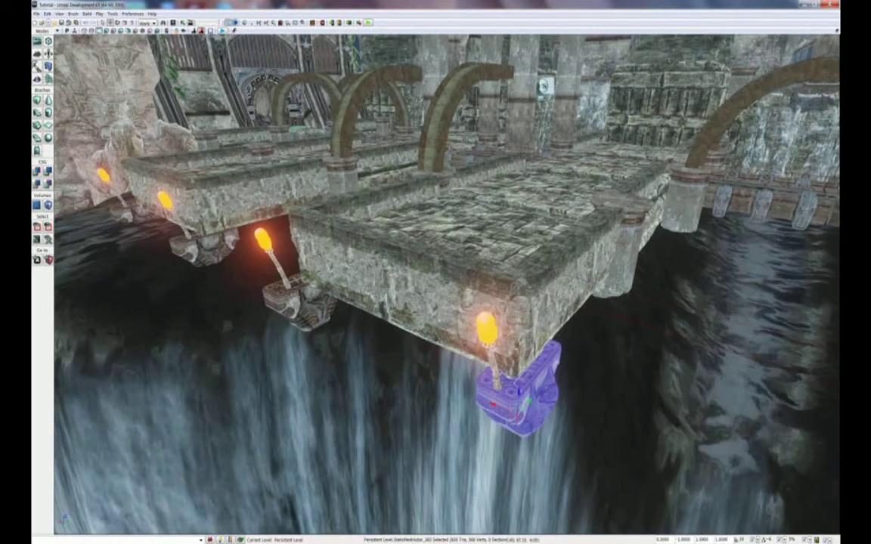
pyautogui.moveTo(492, 396); pyautogui.dragTo(511, 401, button='right')
pyautogui.moveTo(511, 401); pyautogui.dragTo(499, 413)
# Copy the torch from the outer carved block up to the right-hand side wall beside the round doorway.
pyautogui.click(470, 375)
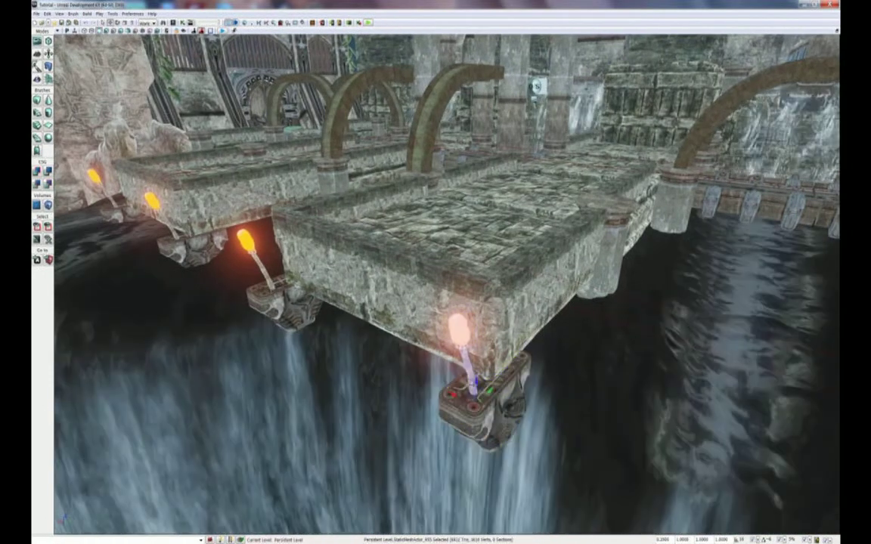
pyautogui.moveTo(412, 380); pyautogui.dragTo(449, 473, button='right')
pyautogui.keyDown('alt'); pyautogui.moveTo(449, 472); pyautogui.dragTo(665, 269); pyautogui.keyUp('alt')
pyautogui.moveTo(659, 290); pyautogui.dragTo(724, 263, button='right')
pyautogui.moveTo(541, 382); pyautogui.dragTo(505, 151)
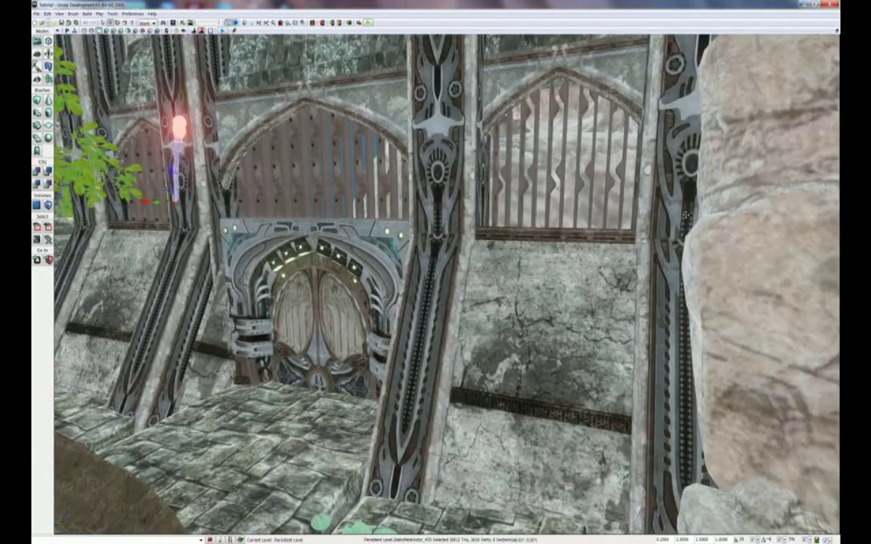
# Rotate the copied torch and position it leaning out from the decorated column beside the right-hand wall's doorway.
pyautogui.moveTo(686, 215); pyautogui.dragTo(533, 189, button='right')
pyautogui.press('space')
pyautogui.moveTo(521, 344); pyautogui.dragTo(556, 338)
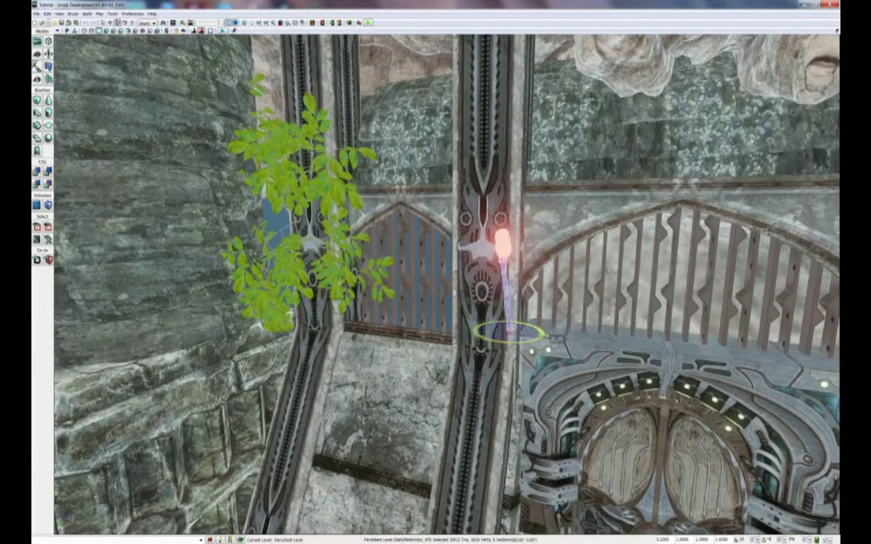
pyautogui.press('space')
pyautogui.press('space')
pyautogui.moveTo(482, 328); pyautogui.dragTo(363, 302)
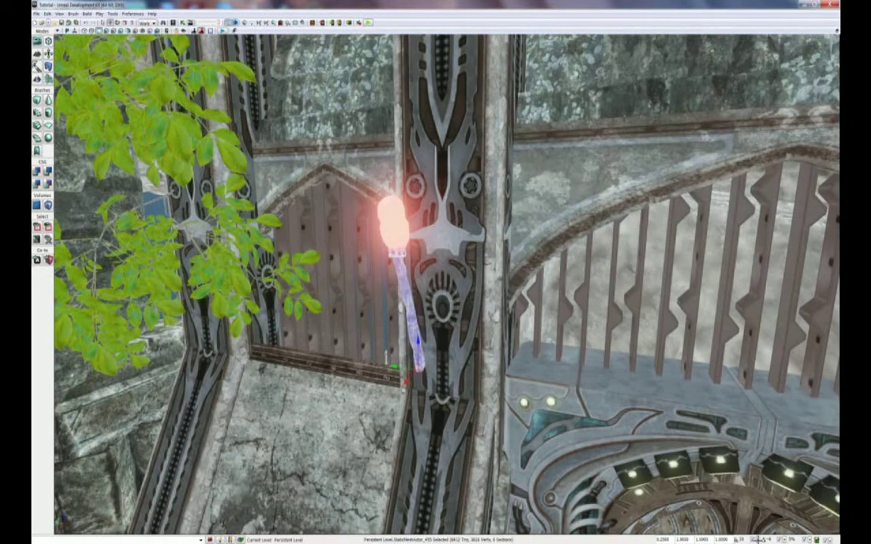
pyautogui.moveTo(446, 302); pyautogui.dragTo(370, 304, button='right')
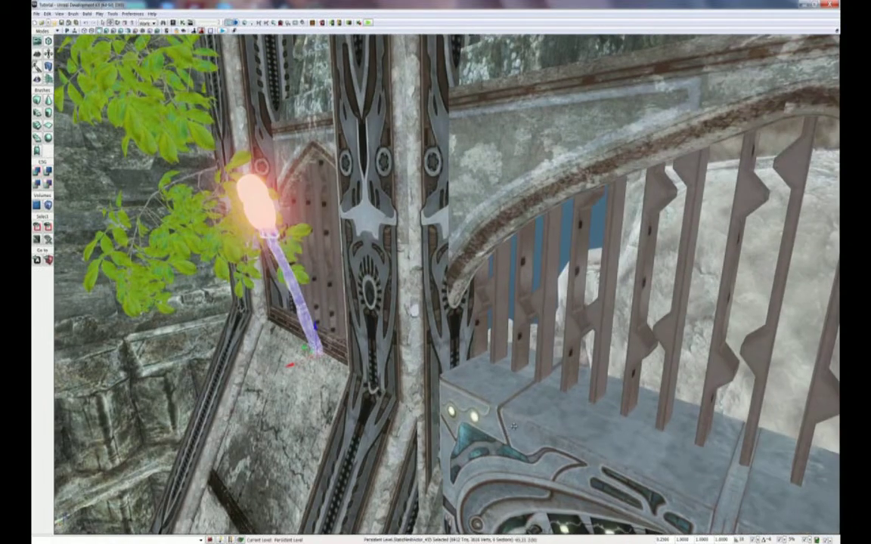
pyautogui.press('space')
pyautogui.moveTo(293, 336); pyautogui.dragTo(367, 348)
# Copy the wall torch onto the decorated column on the doorway's other side and select both wall torches.
pyautogui.moveTo(368, 349); pyautogui.dragTo(454, 310, button='right')
pyautogui.keyDown('alt'); pyautogui.moveTo(297, 308); pyautogui.dragTo(550, 307); pyautogui.keyUp('alt')
pyautogui.moveTo(550, 307); pyautogui.dragTo(599, 284, button='right')
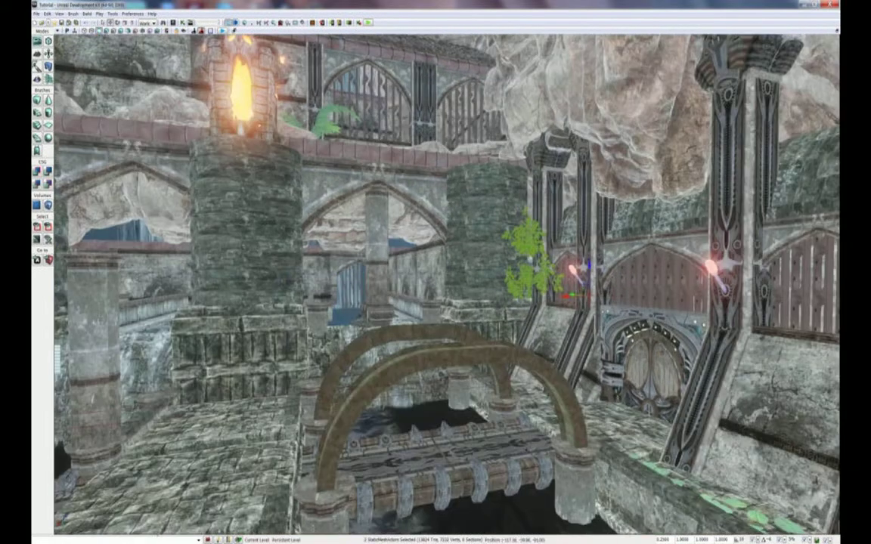
pyautogui.moveTo(380, 272); pyautogui.dragTo(409, 282, button='right')
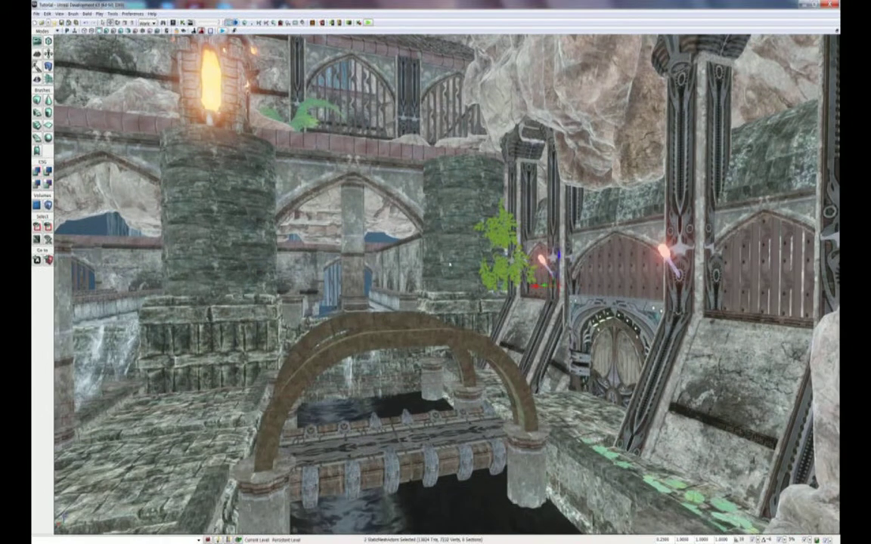
# Copy the pair of wall torches, mirror the copies on the X axis and place them on the left-hand wall's matching columns.
pyautogui.rightClick(428, 255)
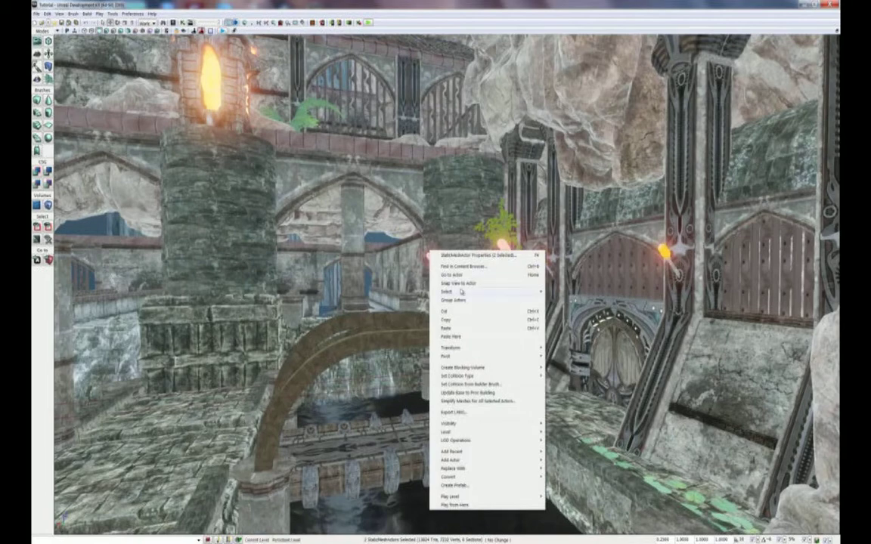
pyautogui.moveTo(468, 347)
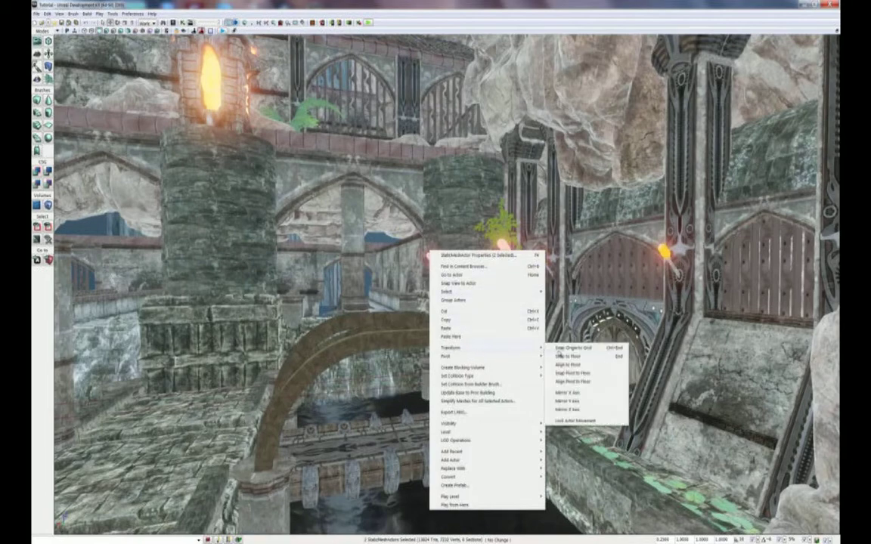
pyautogui.click(577, 393)
pyautogui.moveTo(497, 326); pyautogui.dragTo(458, 416)
pyautogui.moveTo(671, 356); pyautogui.dragTo(89, 346)
pyautogui.moveTo(89, 347); pyautogui.dragTo(53, 316, button='middle')
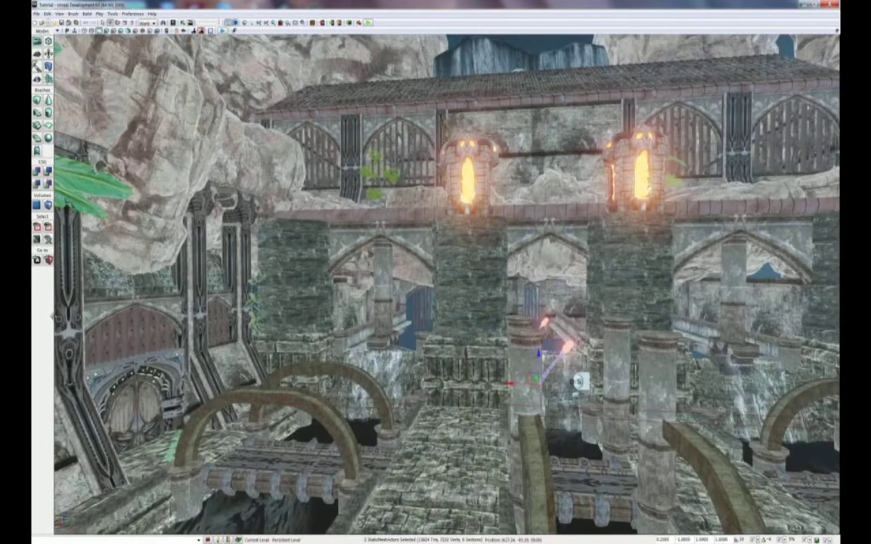
pyautogui.moveTo(55, 318); pyautogui.dragTo(39, 316, button='right')
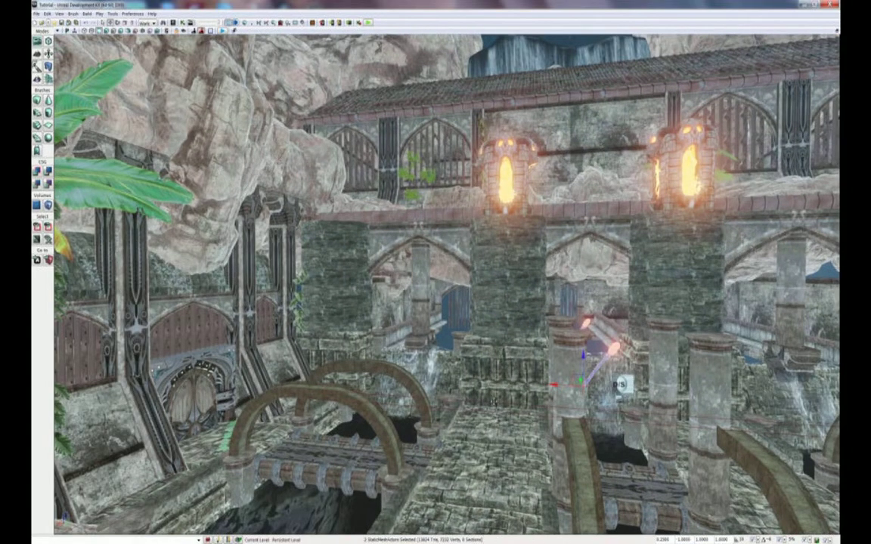
pyautogui.moveTo(559, 384); pyautogui.dragTo(107, 320)
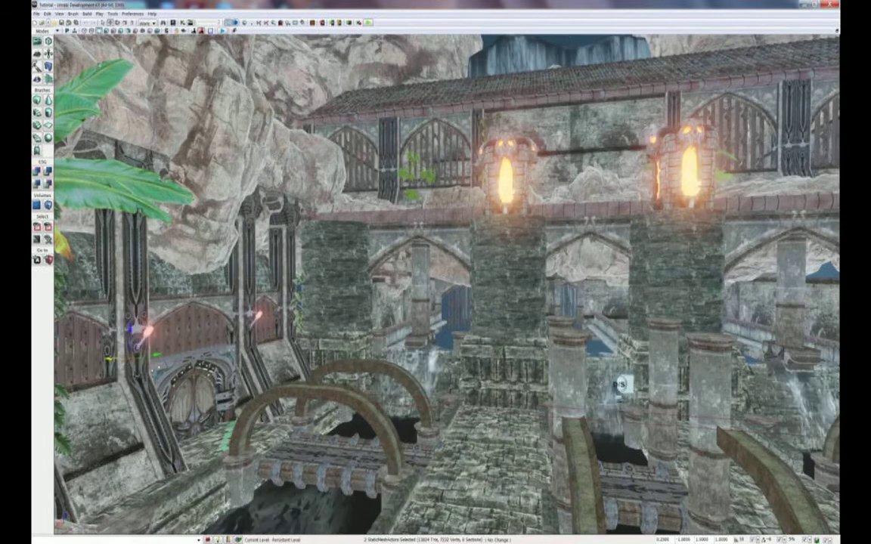
pyautogui.moveTo(155, 368); pyautogui.dragTo(374, 538, button='right')
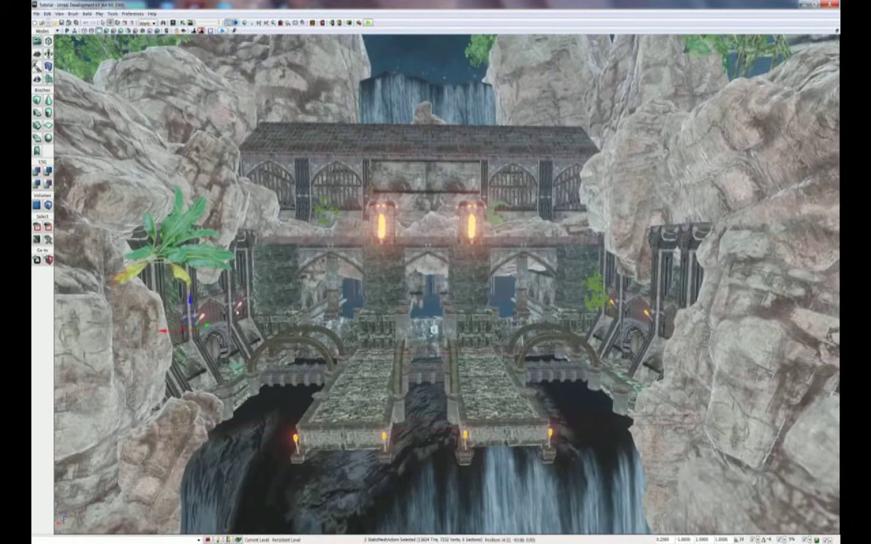
pyautogui.moveTo(238, 336); pyautogui.dragTo(234, 271, button='right')
pyautogui.moveTo(234, 270); pyautogui.dragTo(212, 228)
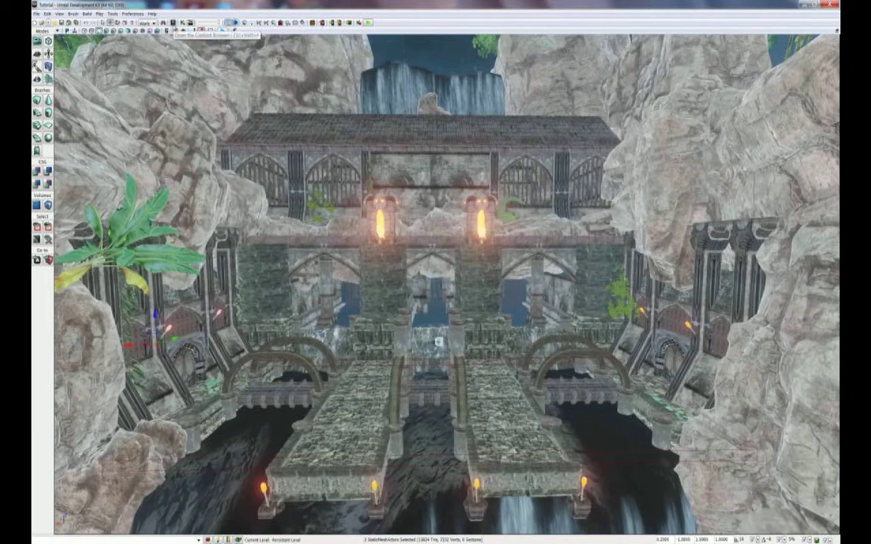
# Search the Content Browser's static meshes for statue, and narrow down to decoration meshes with s_nec_d.
pyautogui.click(173, 23)
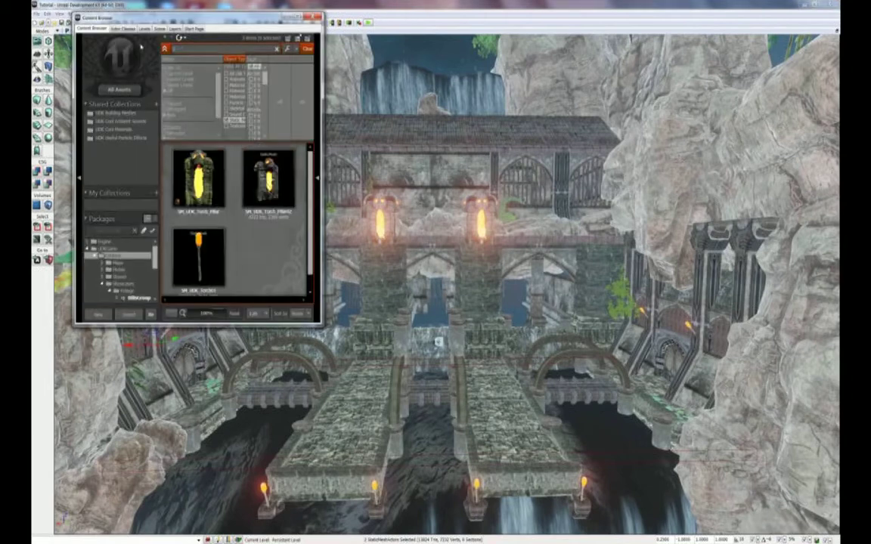
pyautogui.write('statue')
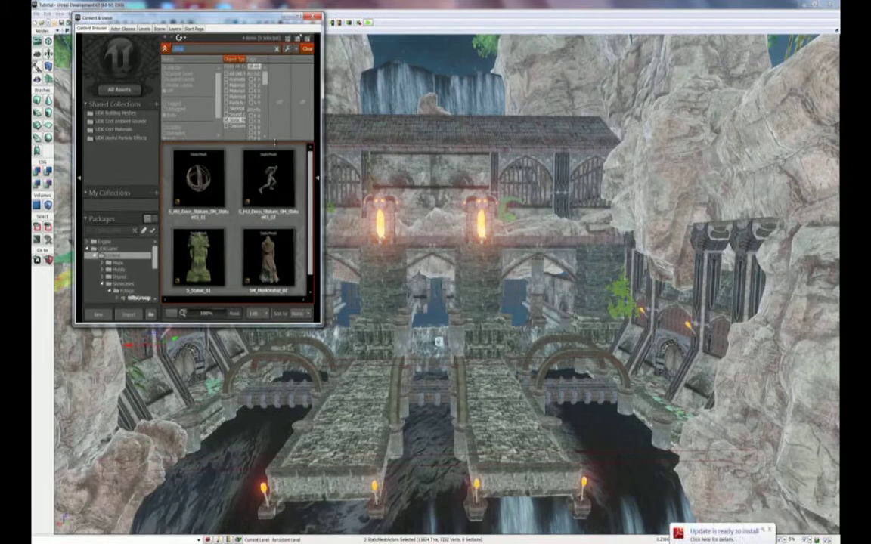
pyautogui.press('BackSpace')
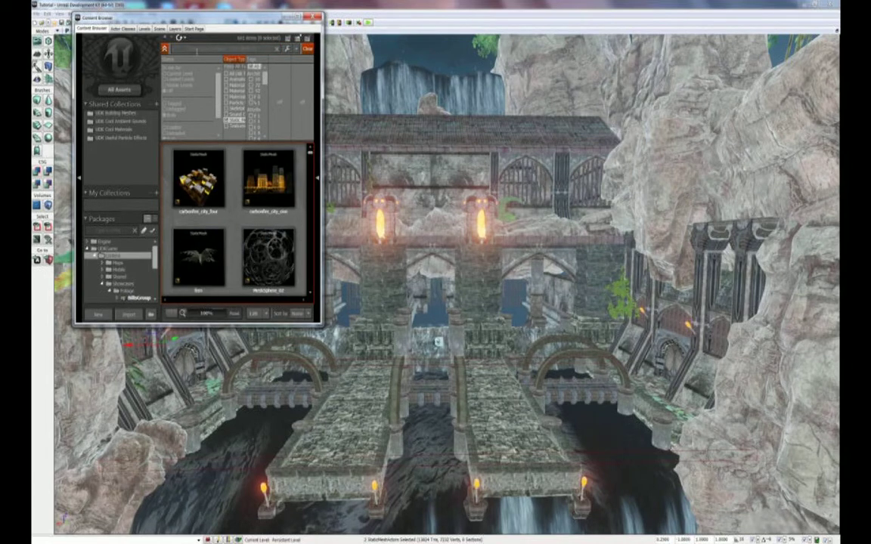
pyautogui.write('s_')
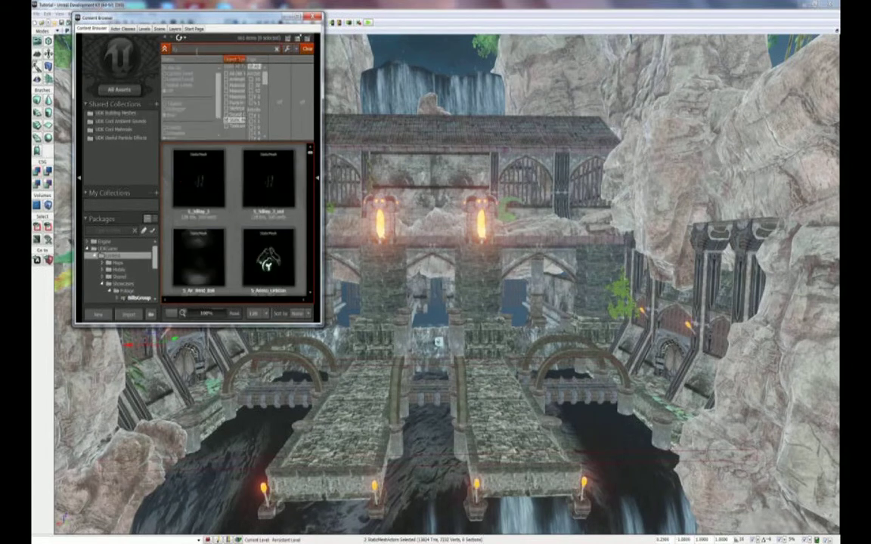
pyautogui.write('n')
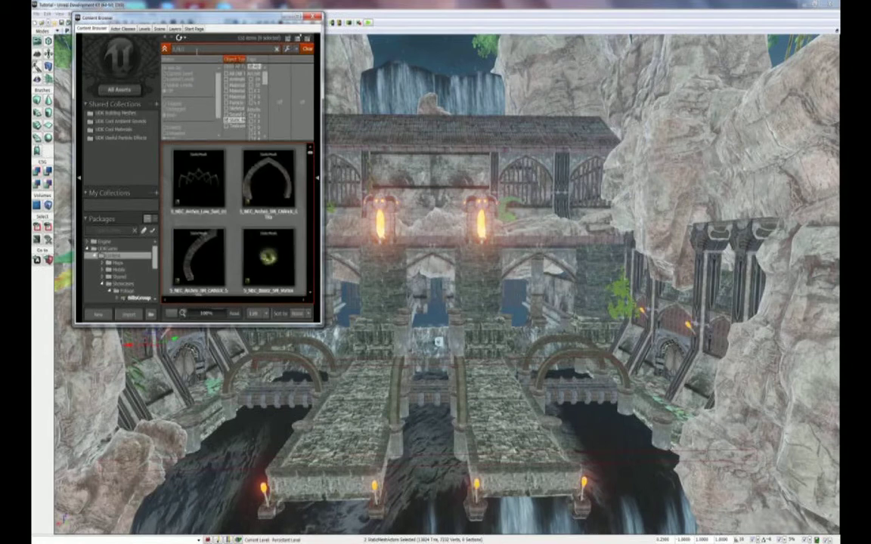
pyautogui.write('ec_d')
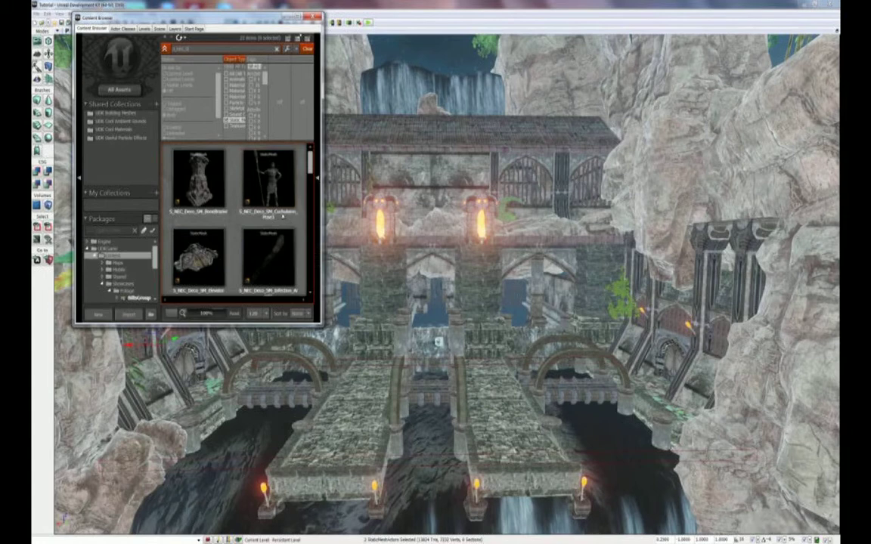
# Place the spear-bearing warrior statue mesh on the rocks between the two torch pillars and close the Content Browser.
pyautogui.click(269, 174)
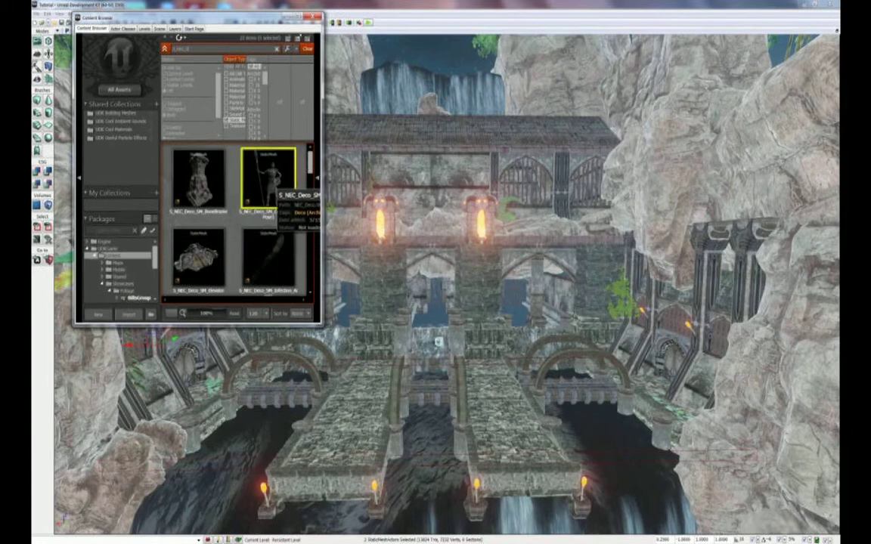
pyautogui.click(436, 201)
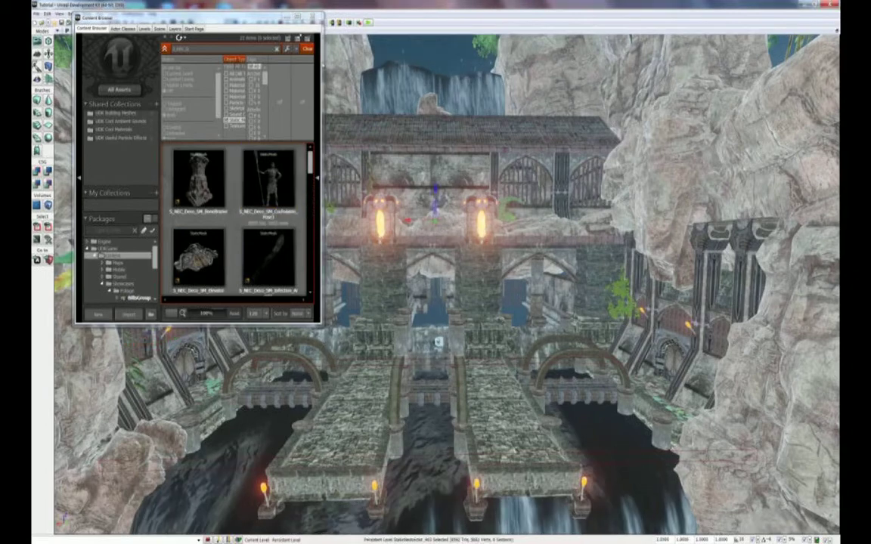
pyautogui.click(312, 17)
# Scale the warrior statue uniformly to 5 and rotate it 180 degrees to face the front platforms.
pyautogui.moveTo(436, 250); pyautogui.dragTo(446, 227, button='right')
pyautogui.press('w')
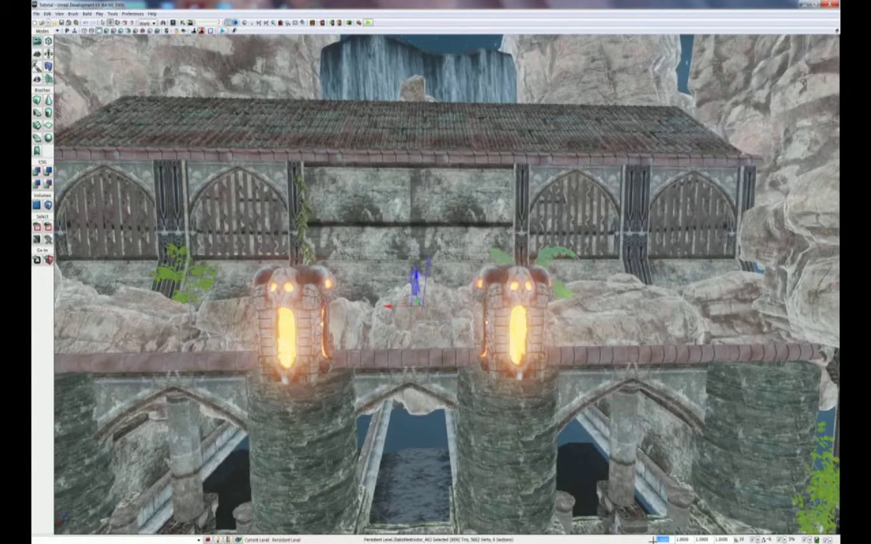
pyautogui.write('5')
pyautogui.press('Return')
pyautogui.moveTo(462, 484); pyautogui.dragTo(460, 535)
pyautogui.press('space')
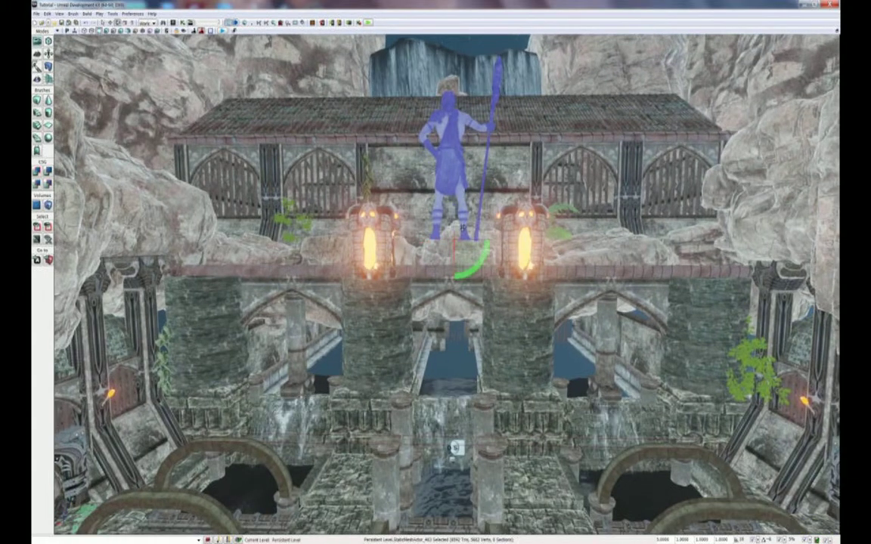
pyautogui.moveTo(468, 241); pyautogui.dragTo(564, 241)
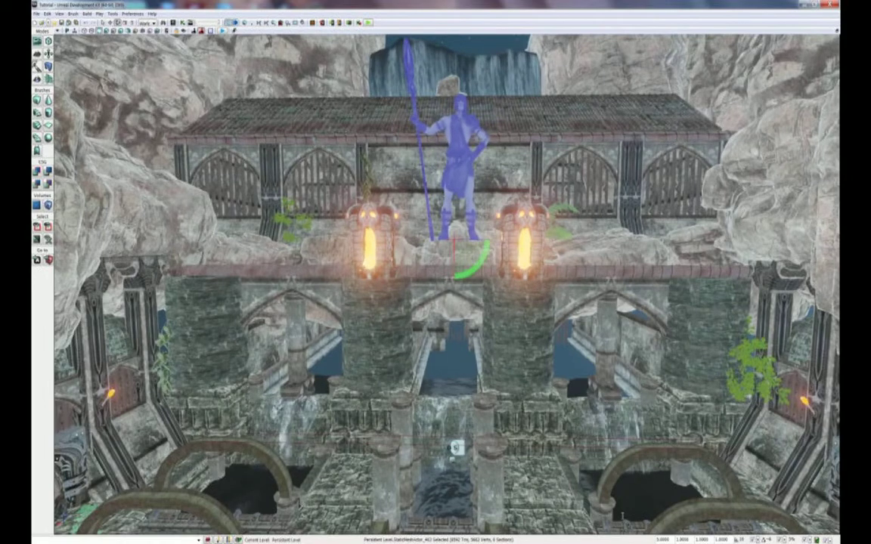
# Enlarge the warrior statue further and reposition it on the rocks between and behind the torch pillars.
pyautogui.write('2')
pyautogui.press('Return')
pyautogui.moveTo(404, 449); pyautogui.dragTo(404, 480)
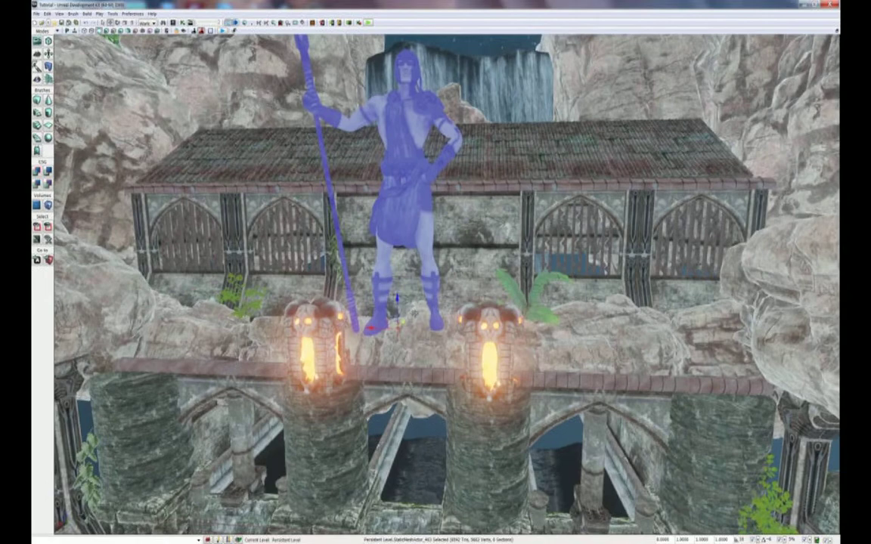
pyautogui.moveTo(414, 313)
pyautogui.mouseDown()
pyautogui.moveTo(425, 302)
pyautogui.moveTo(412, 295)
pyautogui.mouseUp()
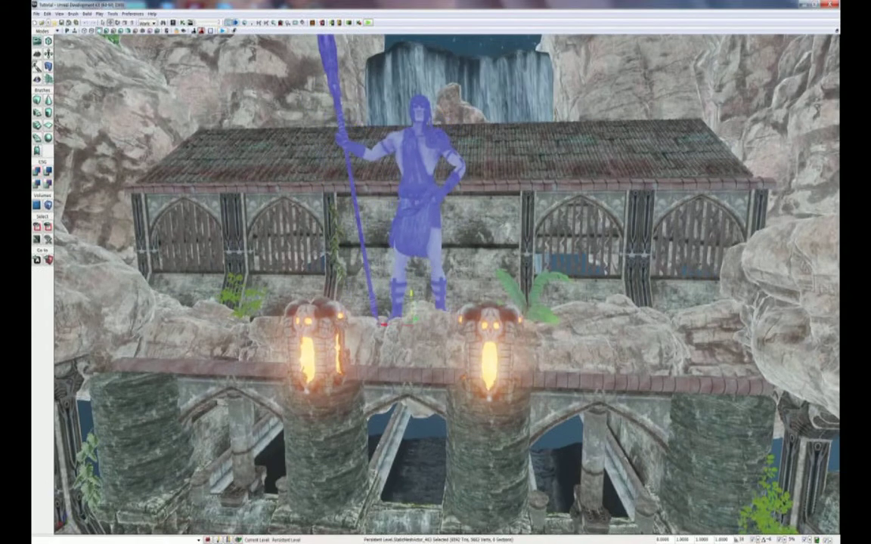
pyautogui.moveTo(412, 295); pyautogui.dragTo(393, 333, button='middle')
pyautogui.moveTo(422, 250); pyautogui.dragTo(406, 252)
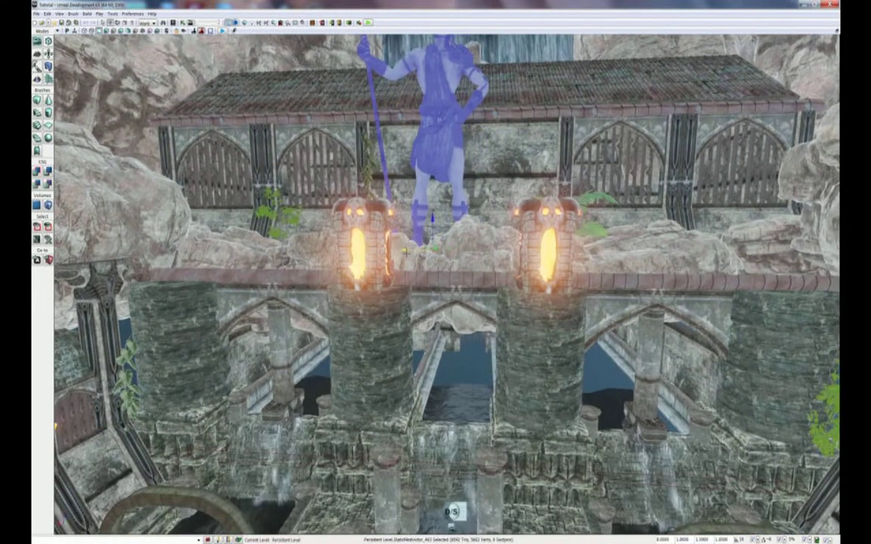
# Examine the placed warrior statue and the waterfall scene from the front and from the side platforms.
pyautogui.scroll(-5, 406, 252)
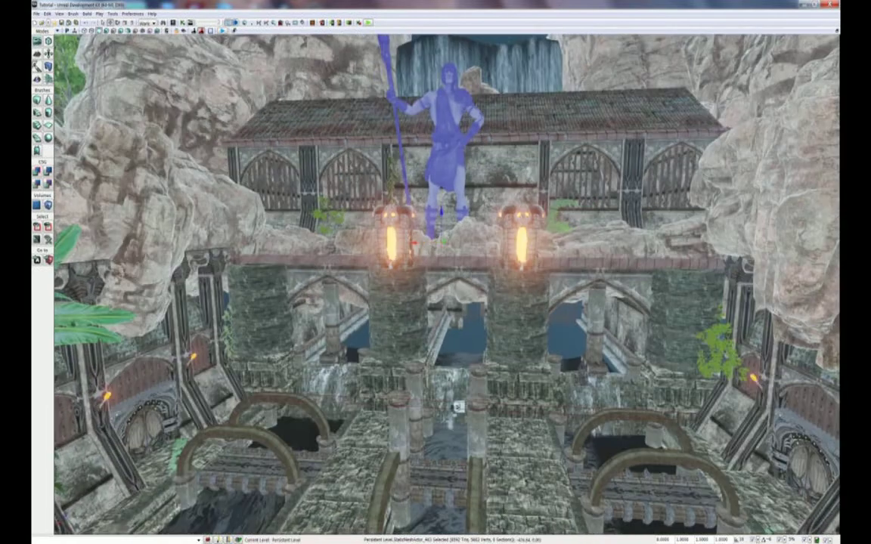
pyautogui.moveTo(373, 202); pyautogui.dragTo(365, 232)
pyautogui.click(373, 202)
pyautogui.moveTo(373, 202); pyautogui.dragTo(393, 170, button='right')
pyautogui.moveTo(373, 201); pyautogui.dragTo(366, 245)
pyautogui.moveTo(366, 246); pyautogui.dragTo(369, 215, button='right')
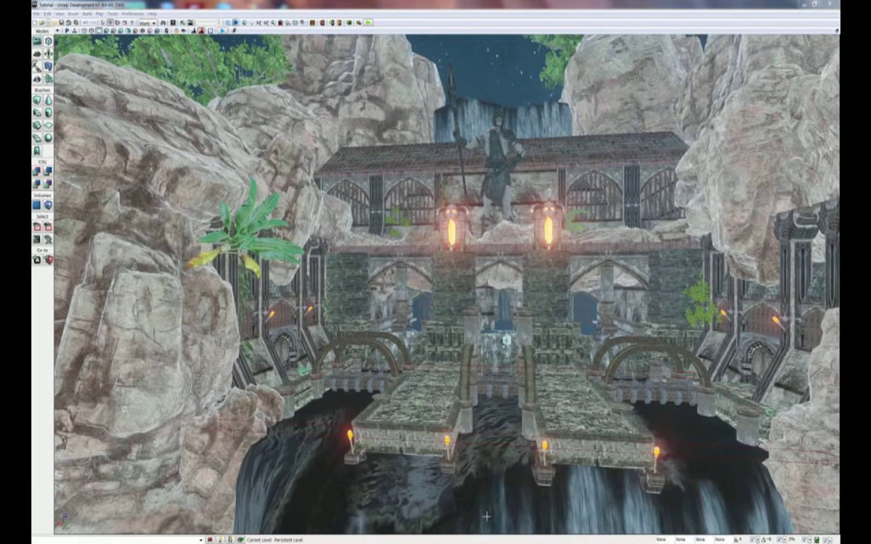
pyautogui.moveTo(486, 516); pyautogui.dragTo(477, 425)
pyautogui.moveTo(446, 302); pyautogui.dragTo(453, 180, button='right')
pyautogui.moveTo(392, 410); pyautogui.dragTo(215, 427, button='right')
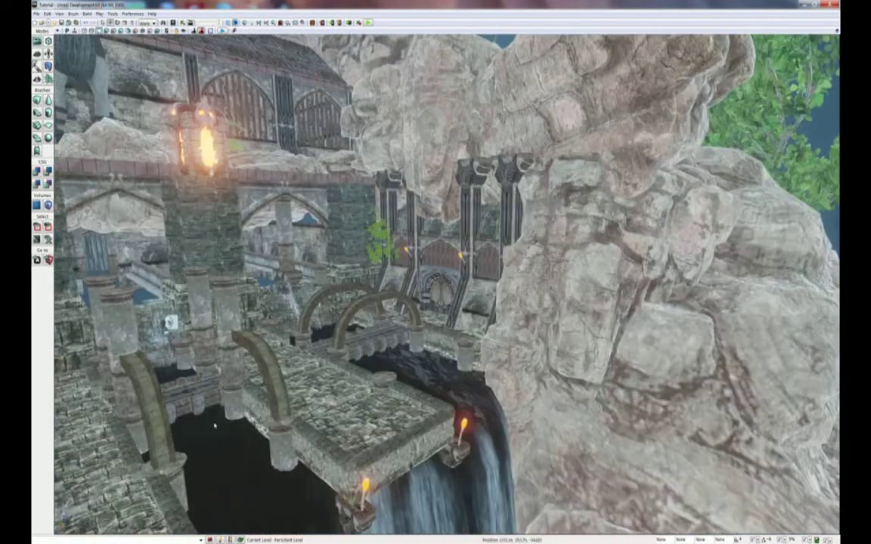
pyautogui.moveTo(171, 322); pyautogui.dragTo(122, 425, button='right')
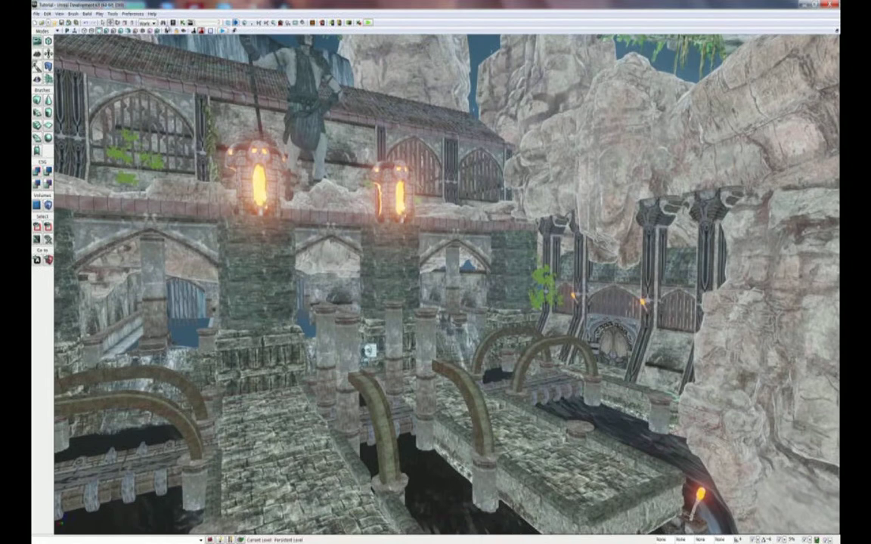
# Search the Content Browser's static meshes for moun, place SM_Mountain01 on the stone platform, and close the browser.
pyautogui.click(157, 24)
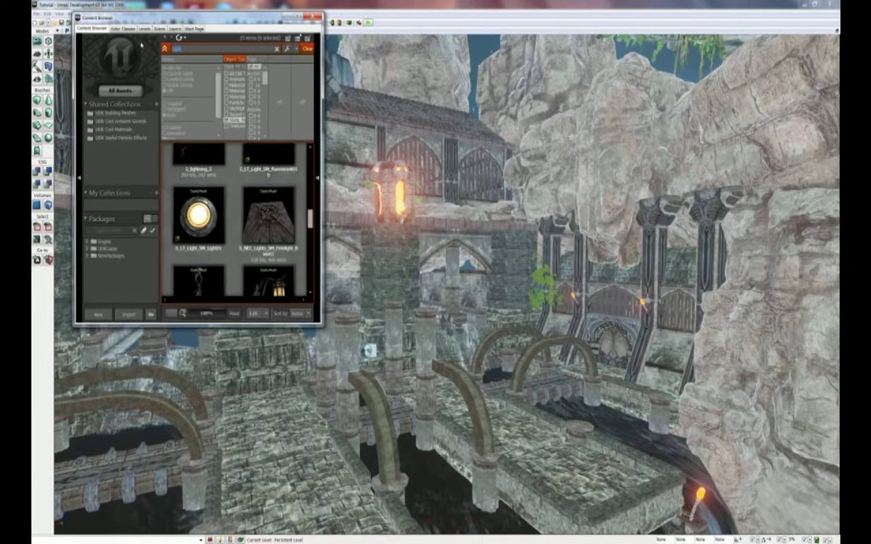
pyautogui.write('mo')
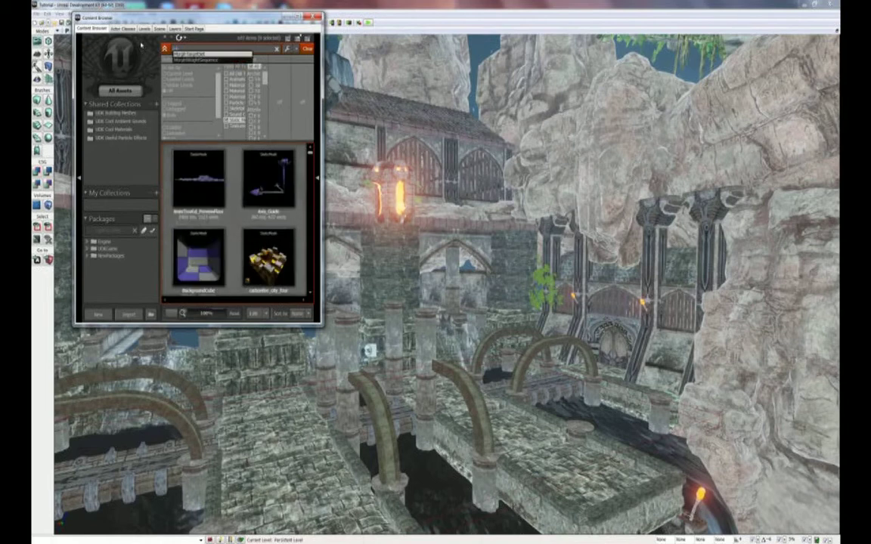
pyautogui.write('un')
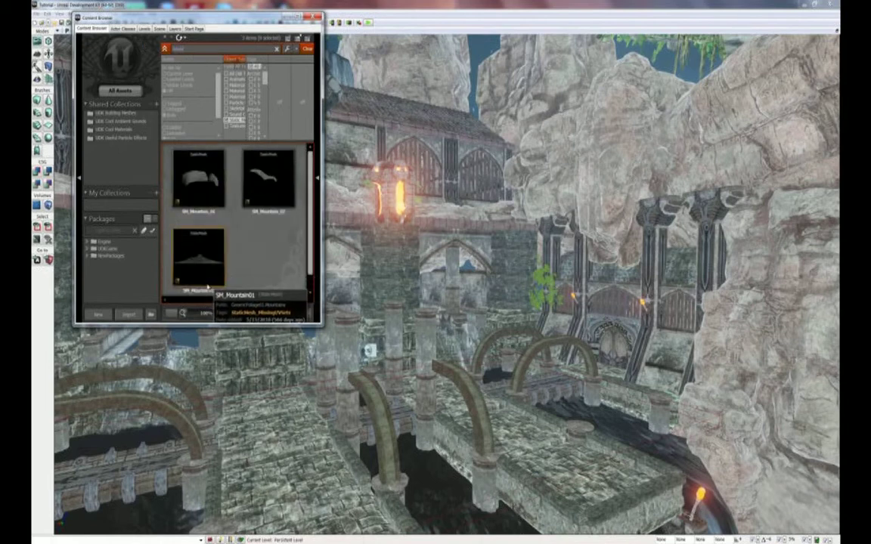
pyautogui.click(198, 291)
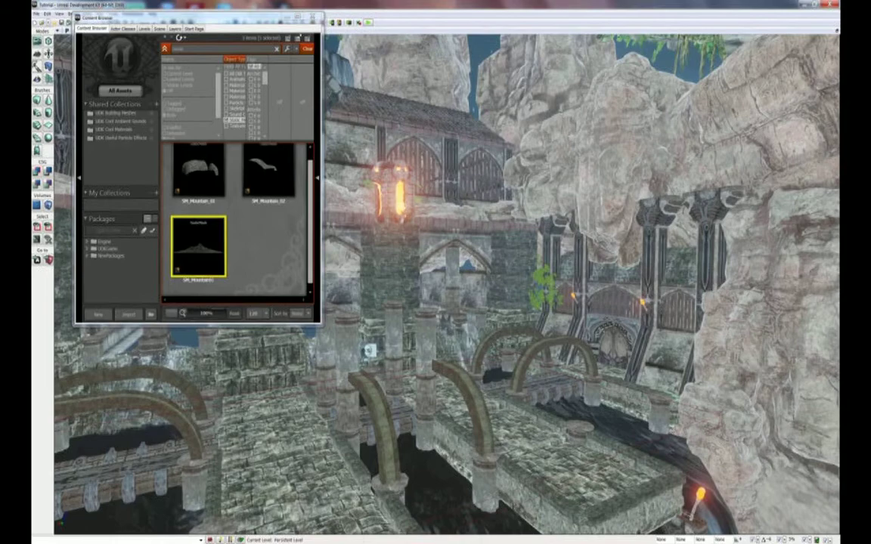
pyautogui.moveTo(198, 247); pyautogui.dragTo(537, 452)
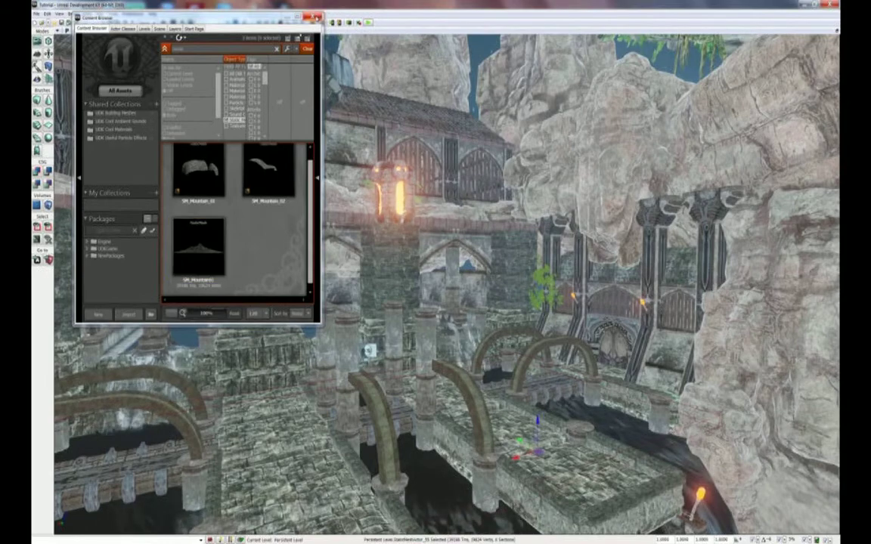
pyautogui.click(312, 17)
# Move the small mountain mesh clear of the platform paving and set its uniform scale to 800.
pyautogui.moveTo(423, 253); pyautogui.dragTo(472, 115, button='right')
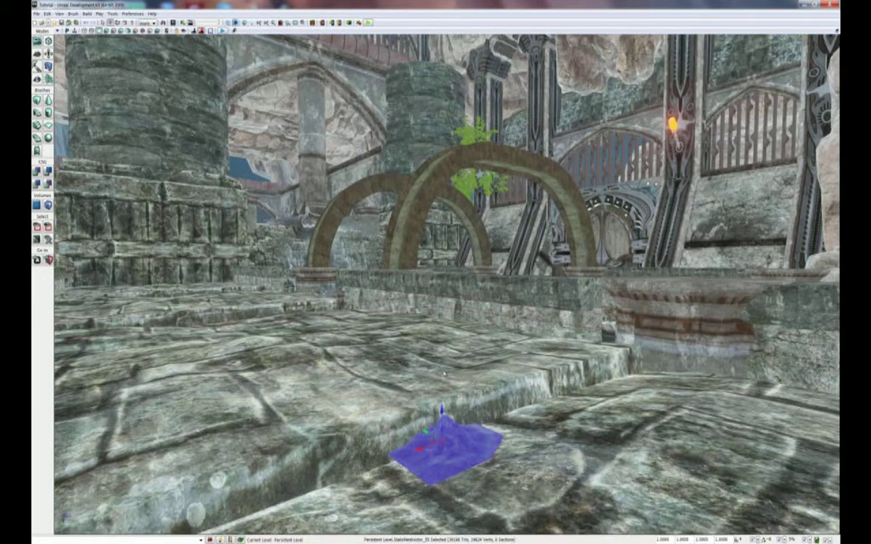
pyautogui.moveTo(432, 427); pyautogui.dragTo(399, 399)
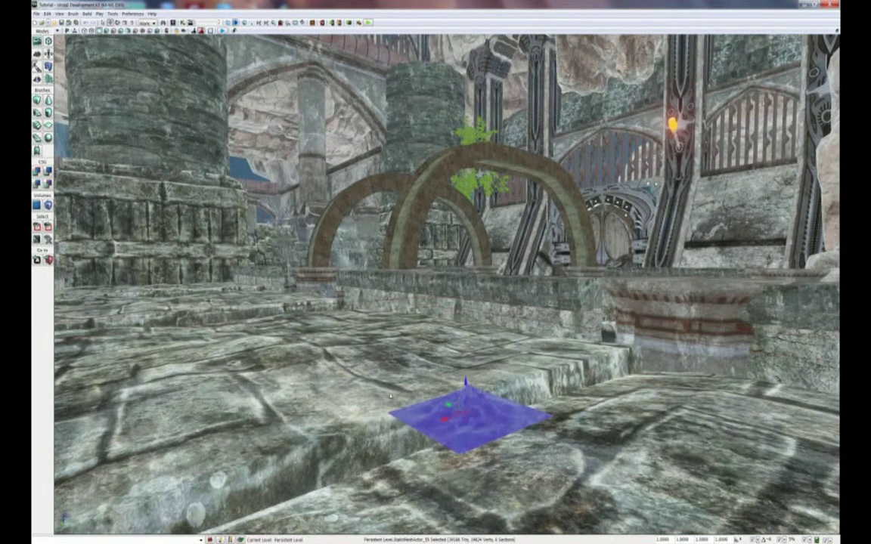
pyautogui.moveTo(670, 540); pyautogui.dragTo(643, 541)
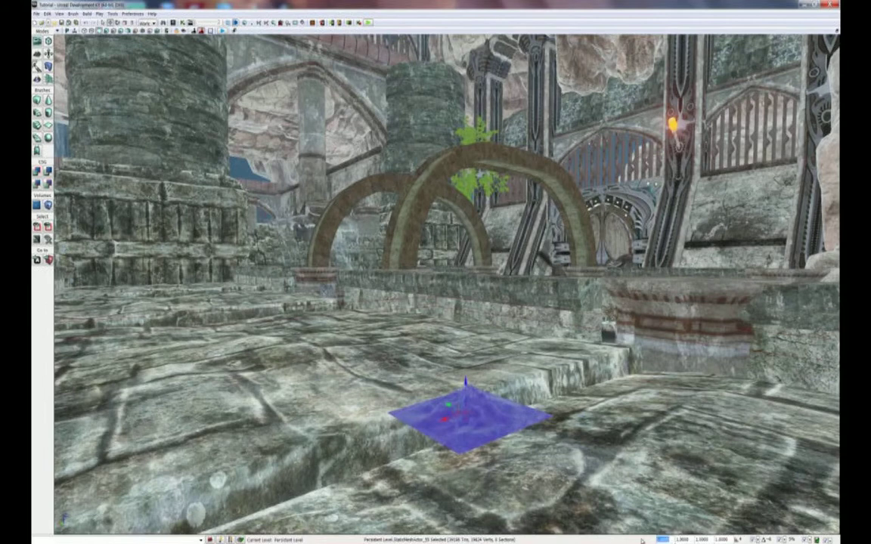
pyautogui.write('80')
pyautogui.press('Return')
# Shift the enlarged mountain sideways off the platform and out past the rock cliff.
pyautogui.moveTo(469, 337); pyautogui.dragTo(469, 369)
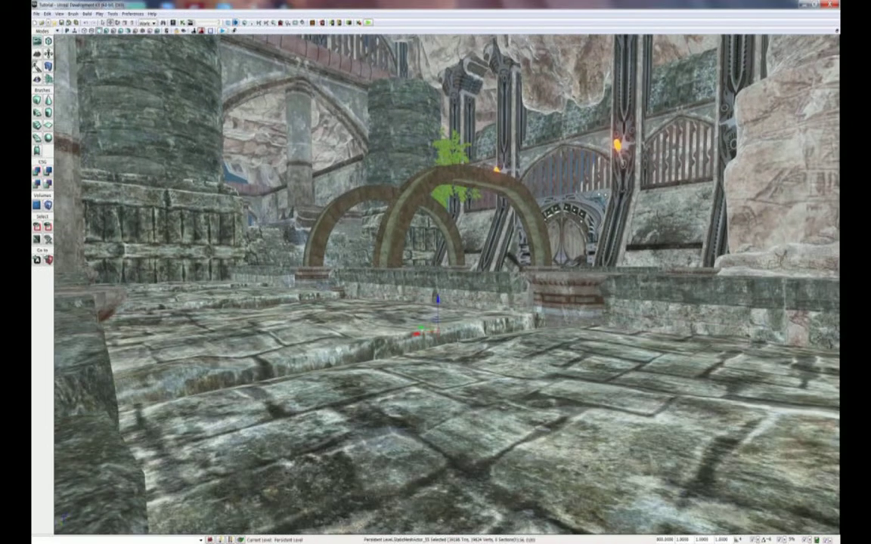
pyautogui.moveTo(467, 359); pyautogui.dragTo(522, 469, button='right')
pyautogui.moveTo(526, 214)
pyautogui.mouseDown(button='right')
pyautogui.moveTo(552, 226)
pyautogui.moveTo(528, 225)
pyautogui.mouseUp(button='right')
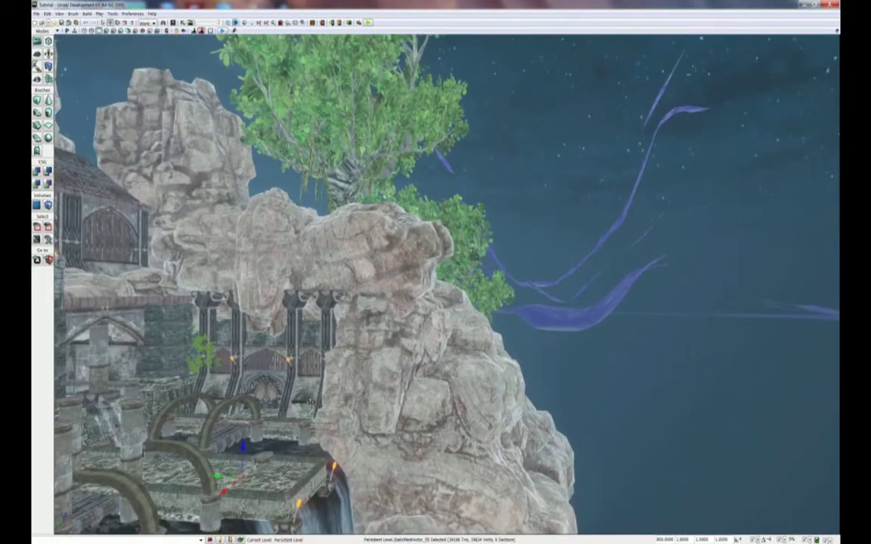
pyautogui.moveTo(217, 476); pyautogui.dragTo(529, 475)
pyautogui.moveTo(491, 408)
pyautogui.mouseDown(button='right')
pyautogui.moveTo(513, 408)
pyautogui.moveTo(486, 402)
pyautogui.mouseUp(button='right')
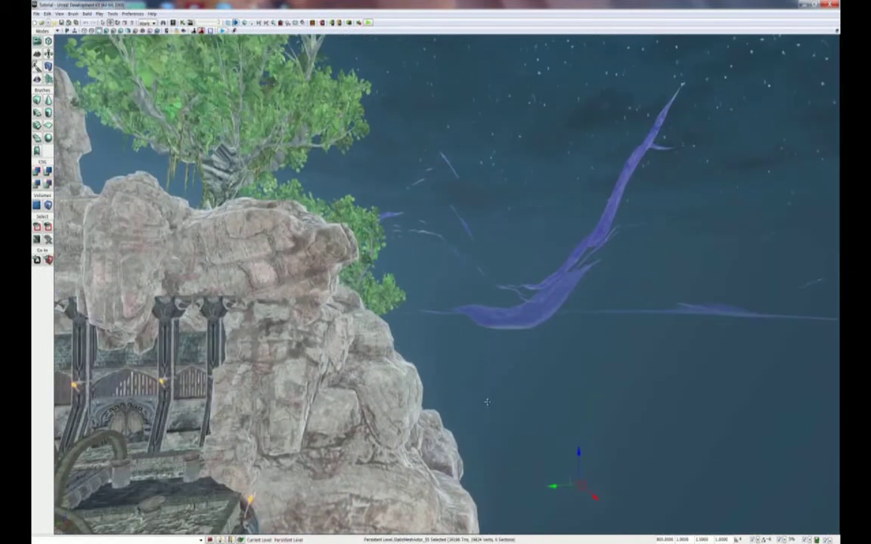
pyautogui.moveTo(551, 484); pyautogui.dragTo(816, 465)
# Position the mountain in the distance opposite the front platforms so its peak stands above them.
pyautogui.moveTo(816, 466); pyautogui.dragTo(43, 438, button='right')
pyautogui.moveTo(642, 446)
pyautogui.mouseDown(button='right')
pyautogui.moveTo(597, 447)
pyautogui.moveTo(631, 449)
pyautogui.mouseUp(button='right')
pyautogui.moveTo(543, 387); pyautogui.dragTo(580, 390)
pyautogui.moveTo(581, 389); pyautogui.dragTo(564, 370, button='right')
pyautogui.moveTo(557, 210); pyautogui.dragTo(519, 308)
pyautogui.moveTo(519, 308); pyautogui.dragTo(547, 300, button='right')
pyautogui.moveTo(542, 369); pyautogui.dragTo(515, 308, button='right')
pyautogui.moveTo(527, 369); pyautogui.dragTo(544, 356)
pyautogui.moveTo(544, 375); pyautogui.dragTo(445, 344, button='right')
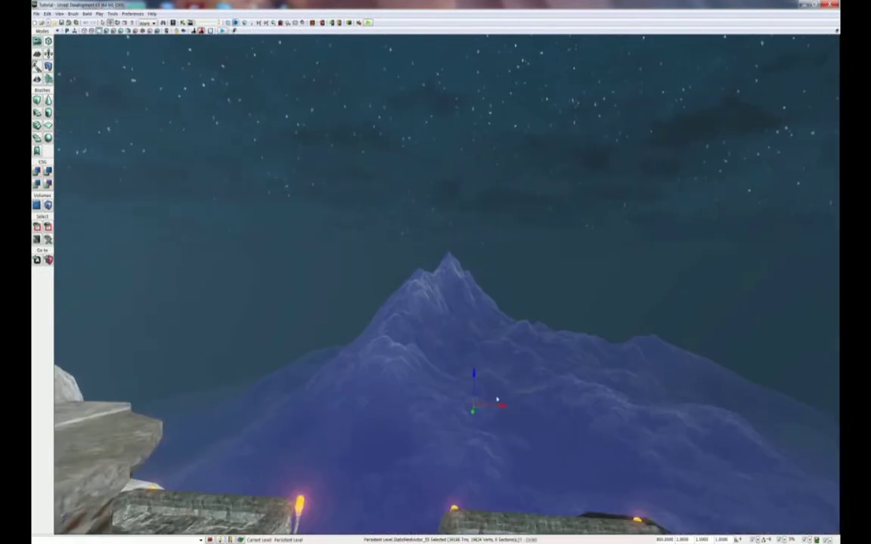
# Duplicate the mountain, set the copy's uniform scale to 1000, and push it farther back behind the original.
pyautogui.moveTo(493, 404); pyautogui.dragTo(460, 404)
pyautogui.moveTo(673, 541); pyautogui.dragTo(650, 539)
pyautogui.write('10')
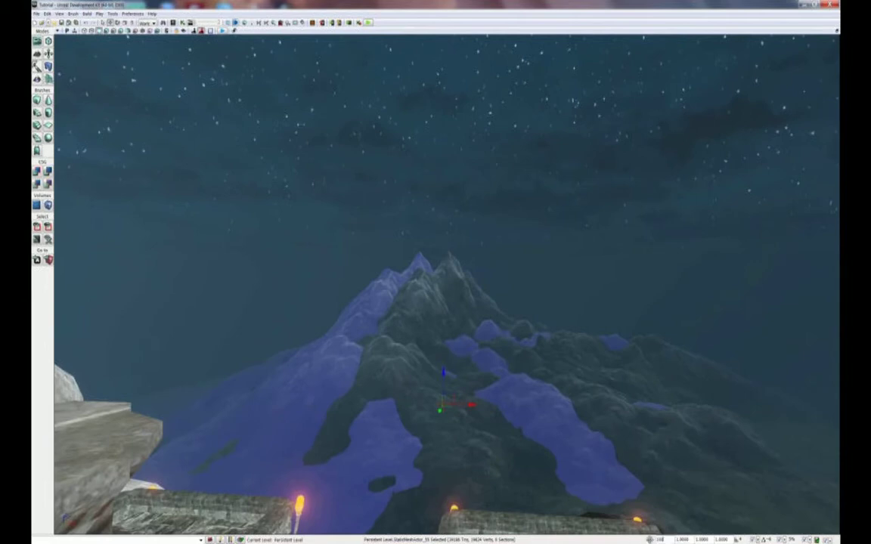
pyautogui.press('Return')
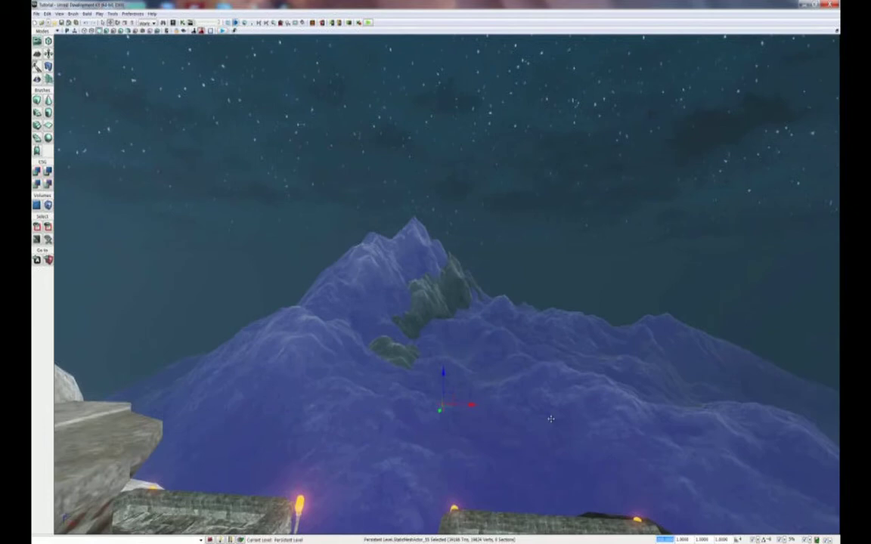
pyautogui.moveTo(439, 410); pyautogui.dragTo(461, 406)
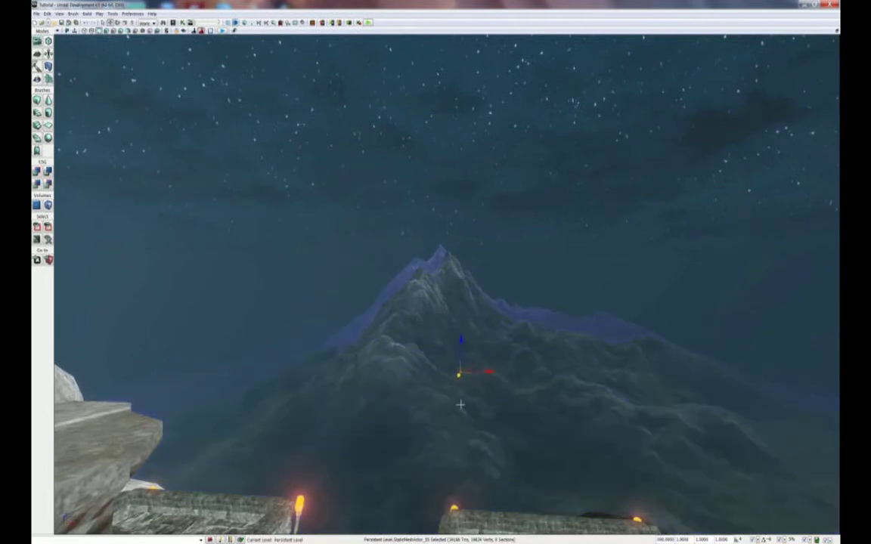
# Move the larger copy to the far left of the first mountain and adjust its height.
pyautogui.moveTo(488, 372); pyautogui.dragTo(242, 353)
pyautogui.moveTo(242, 352); pyautogui.dragTo(198, 337, button='right')
pyautogui.moveTo(339, 371); pyautogui.dragTo(338, 393)
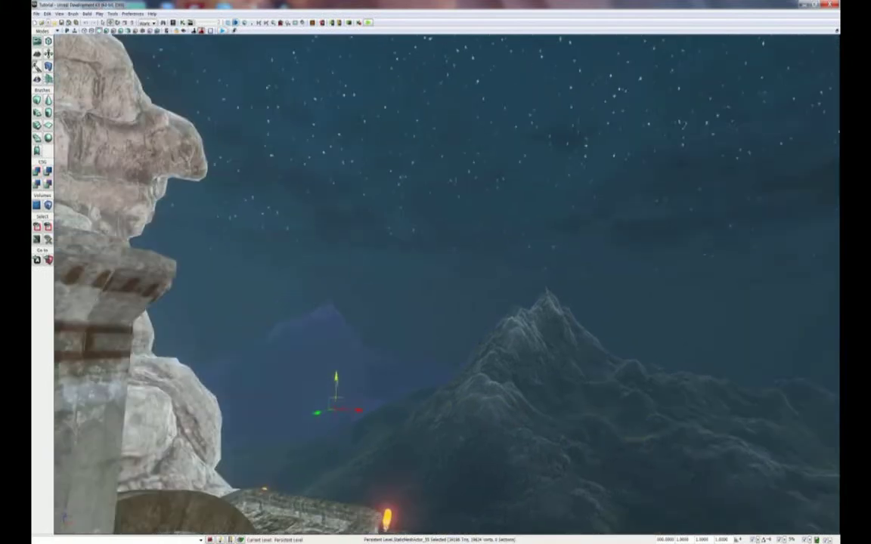
pyautogui.moveTo(334, 400); pyautogui.dragTo(370, 427, button='right')
# Duplicate the left background mountain toward the main peak and set the copy's vertical scale to 2.
pyautogui.moveTo(290, 366); pyautogui.dragTo(386, 372)
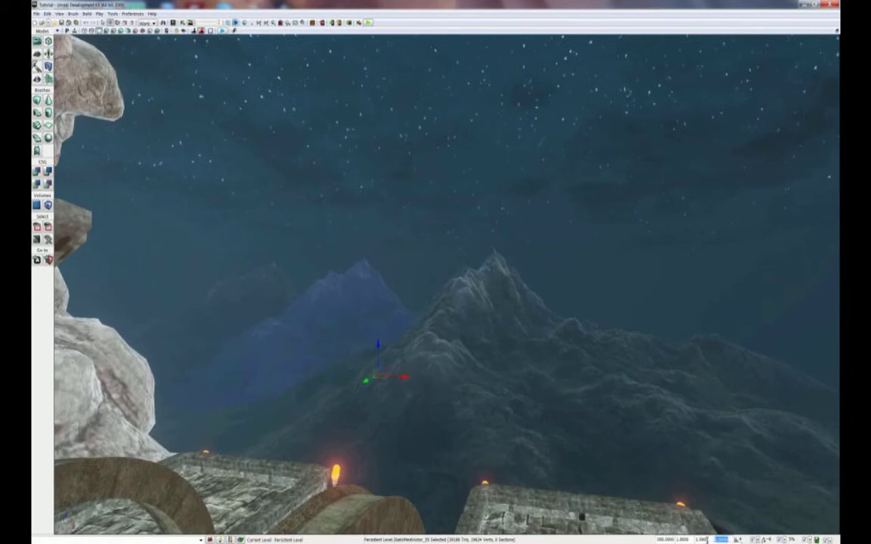
pyautogui.write('2')
pyautogui.press('Return')
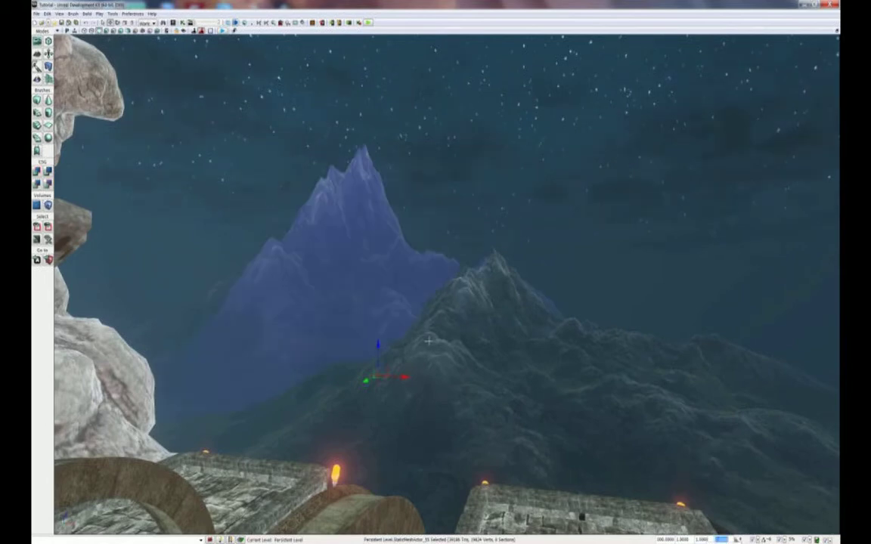
# Reposition the tall stretched peak behind the main mountain and off to its right.
pyautogui.moveTo(405, 367); pyautogui.dragTo(554, 364)
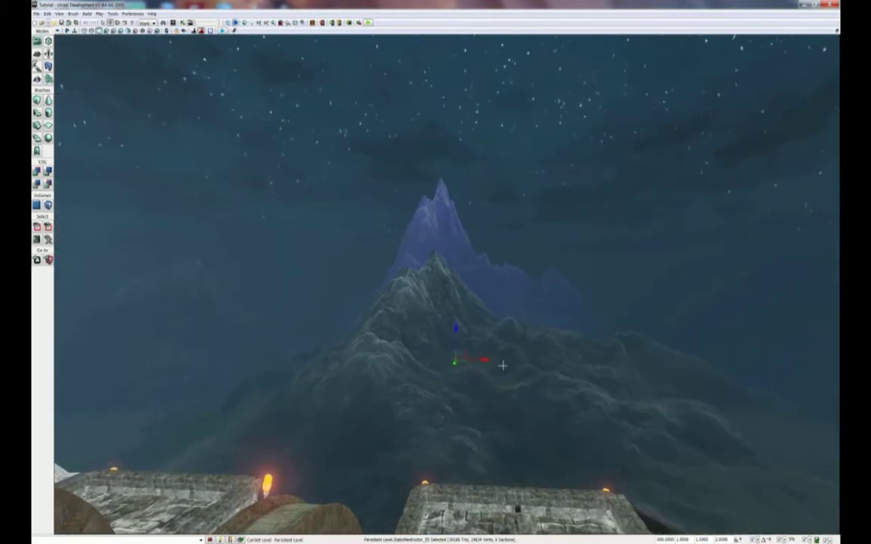
pyautogui.moveTo(496, 363); pyautogui.dragTo(567, 363)
pyautogui.moveTo(476, 397); pyautogui.dragTo(446, 340)
pyautogui.moveTo(446, 340); pyautogui.dragTo(427, 379, button='right')
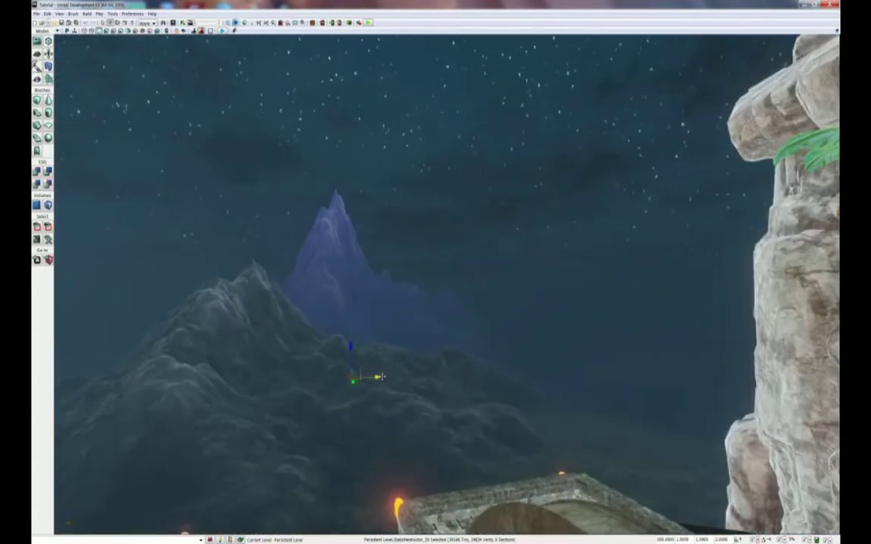
# Duplicate the tall peak to the far right of the mountain range and rotate the copy.
pyautogui.moveTo(388, 375); pyautogui.dragTo(516, 394)
pyautogui.press('space')
pyautogui.press('space')
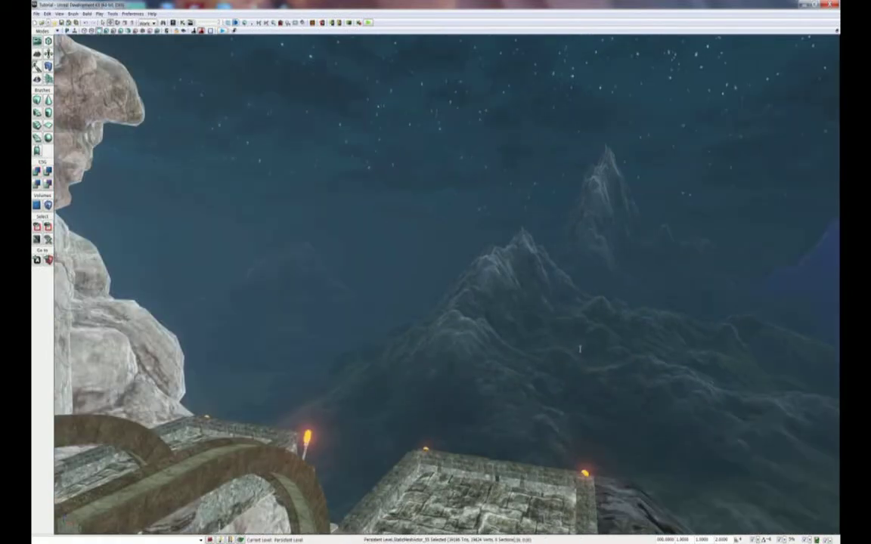
# Duplicate the faint left background mountain farther left, partly behind the rock cliff.
pyautogui.click(375, 336)
pyautogui.moveTo(375, 336); pyautogui.dragTo(356, 308)
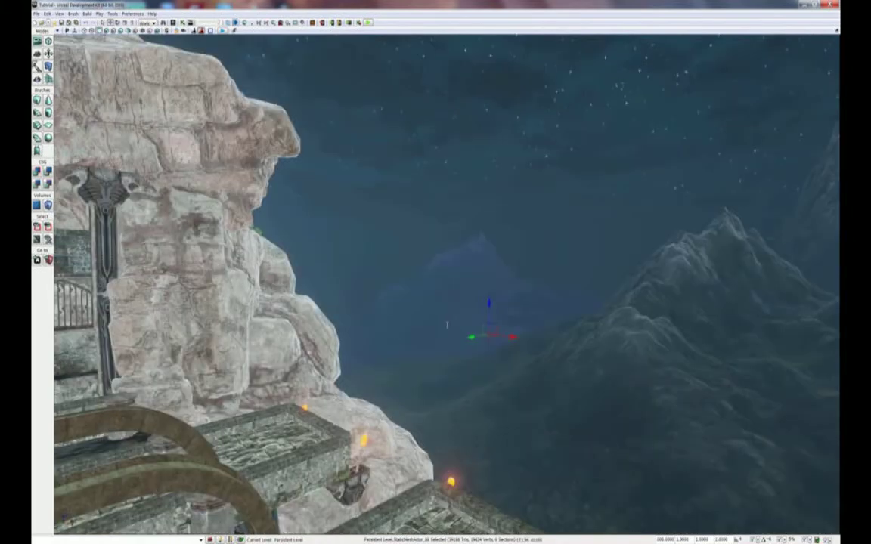
pyautogui.moveTo(489, 336); pyautogui.dragTo(326, 338)
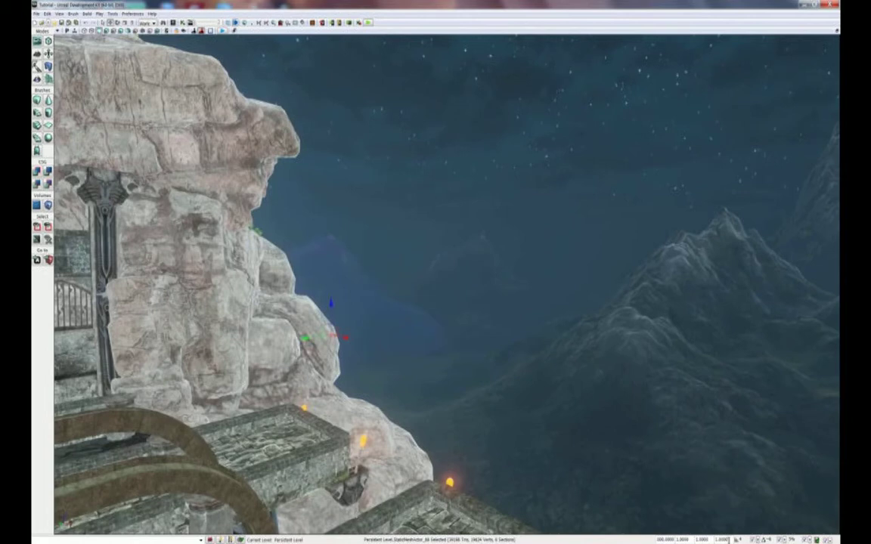
# Try a vertical scale of 3 on the mountain copy beside the cliff.
pyautogui.press('Tab')
pyautogui.write('3')
pyautogui.press('Return')
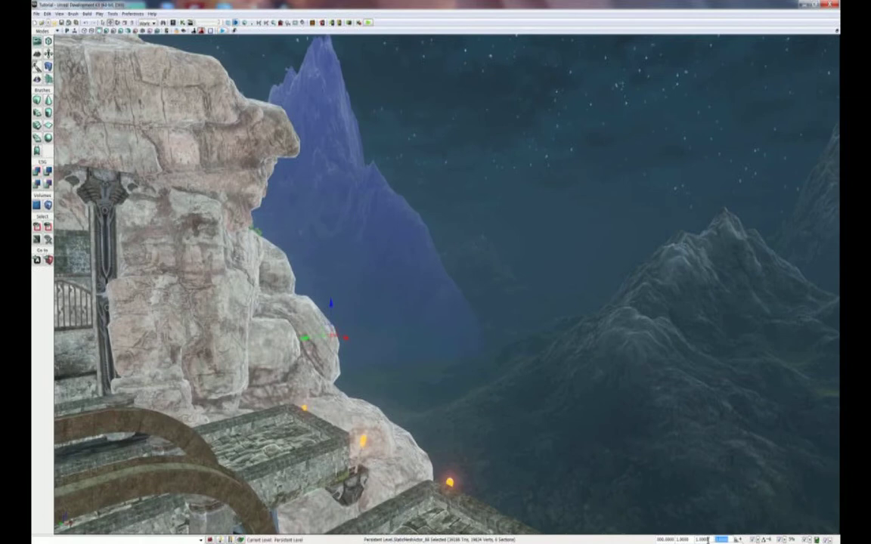
# Give the mountain copy beside the cliff a lower vertical scale and rotate it around its vertical axis.
pyautogui.write('1')
pyautogui.press('Return')
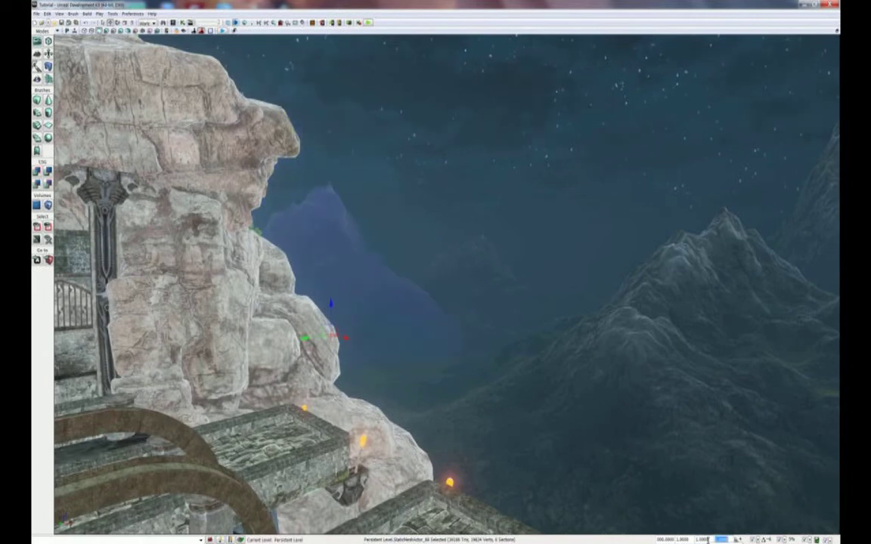
pyautogui.moveTo(342, 351); pyautogui.dragTo(453, 340)
pyautogui.press('space')
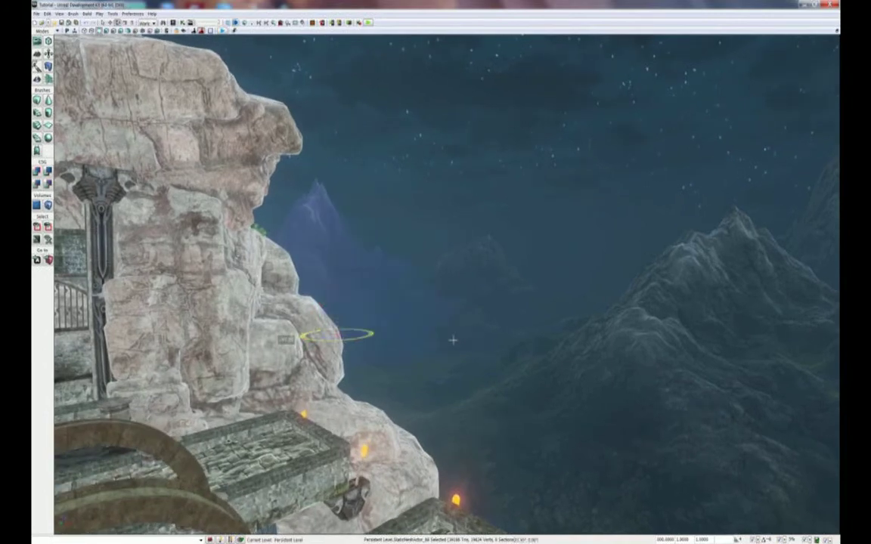
# Duplicate the tall peak behind the main mountain and place the rotated copy to its left.
pyautogui.click(438, 388)
pyautogui.moveTo(427, 388); pyautogui.dragTo(462, 414)
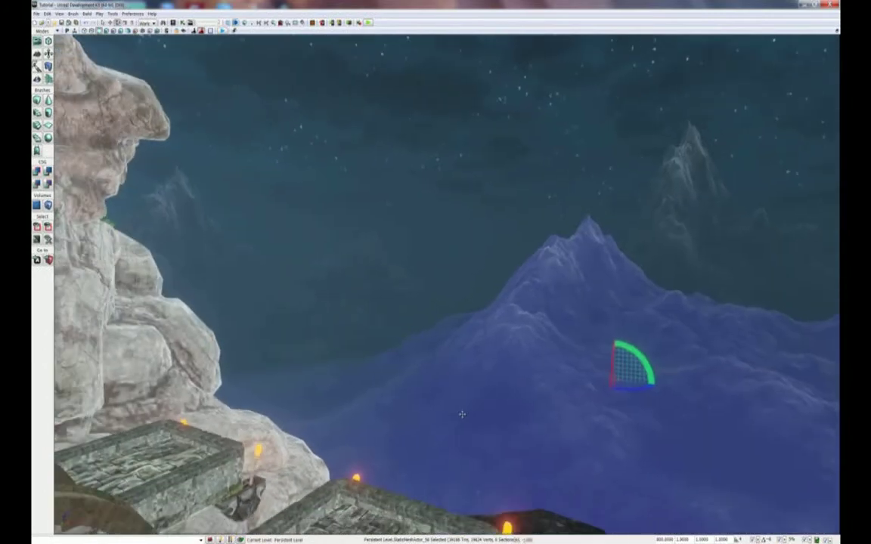
pyautogui.moveTo(461, 415); pyautogui.dragTo(482, 408, button='right')
pyautogui.click(489, 302)
pyautogui.moveTo(489, 303); pyautogui.dragTo(486, 332)
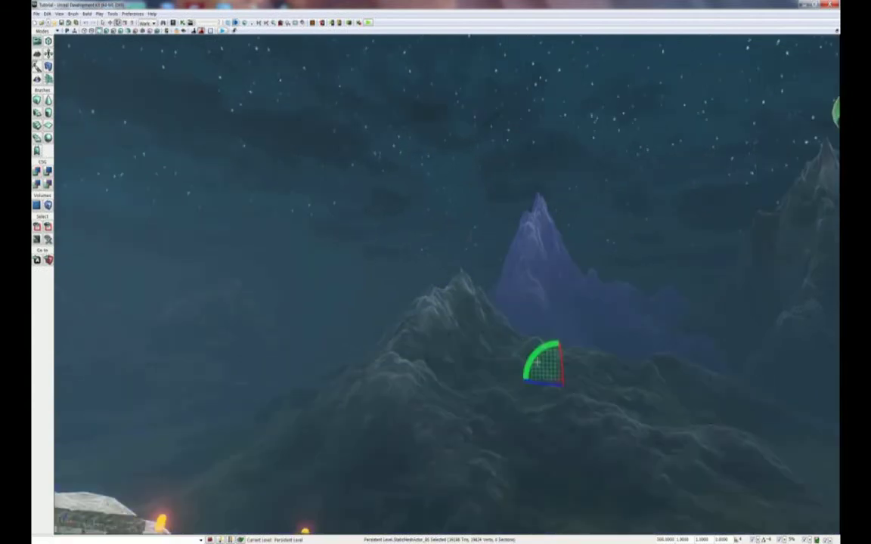
pyautogui.press('space')
pyautogui.moveTo(536, 377); pyautogui.dragTo(598, 380)
pyautogui.press('space')
# Select the main mountain and look across the background range from the left cliff to the right cliff.
pyautogui.click(330, 372)
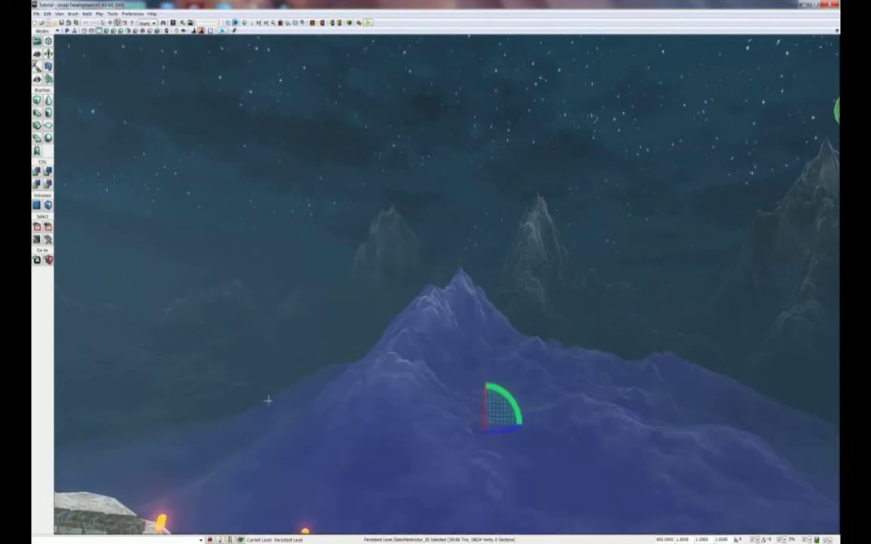
pyautogui.scroll(-4, 240, 372)
pyautogui.moveTo(269, 395); pyautogui.dragTo(266, 393, button='right')
pyautogui.moveTo(256, 367); pyautogui.dragTo(268, 350)
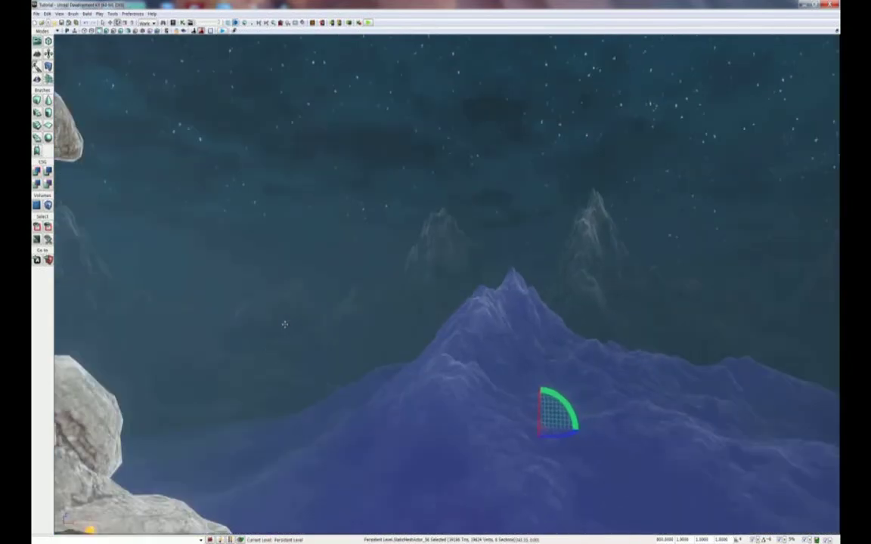
pyautogui.moveTo(282, 340); pyautogui.dragTo(288, 360, button='right')
pyautogui.moveTo(293, 367); pyautogui.dragTo(125, 401)
pyautogui.moveTo(465, 323); pyautogui.dragTo(383, 314, button='right')
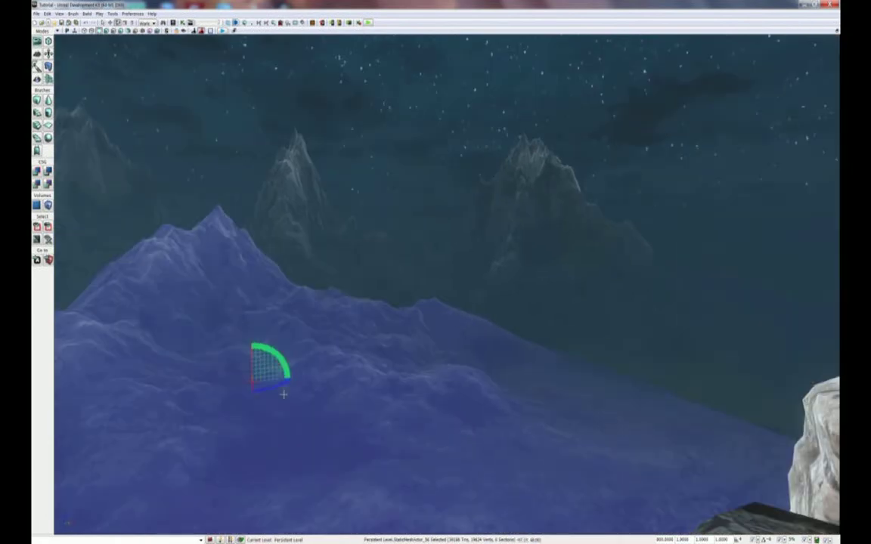
# Place the selected mountain copy in the far background to the right of the tall peaks.
pyautogui.press('space')
pyautogui.moveTo(291, 376); pyautogui.dragTo(516, 344)
pyautogui.moveTo(570, 352); pyautogui.dragTo(487, 330, button='middle')
pyautogui.moveTo(483, 328); pyautogui.dragTo(602, 373)
pyautogui.moveTo(475, 410); pyautogui.dragTo(517, 440, button='middle')
# Select the main mountain in front of the tall peaks and nudge its position slightly.
pyautogui.click(445, 441)
pyautogui.moveTo(445, 442); pyautogui.dragTo(471, 306, button='right')
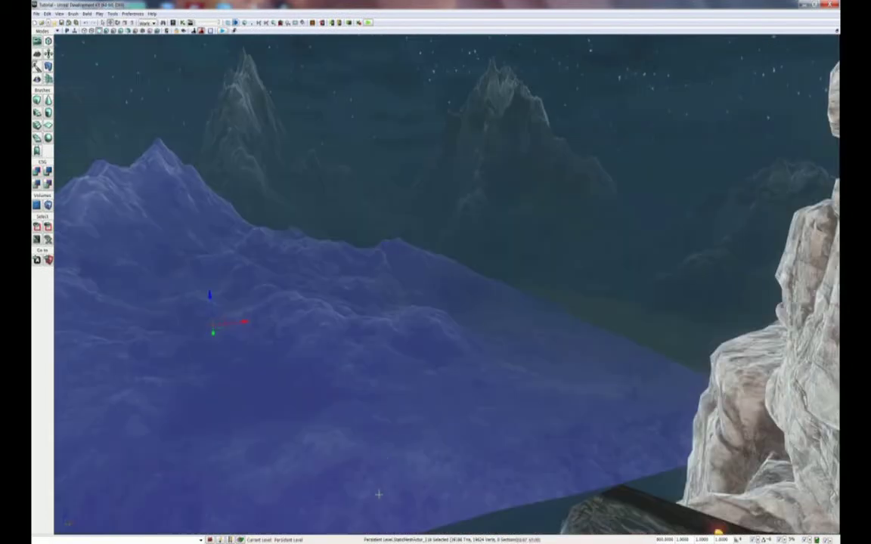
pyautogui.press('Home')
pyautogui.moveTo(393, 424); pyautogui.dragTo(484, 428, button='right')
pyautogui.moveTo(312, 452); pyautogui.dragTo(269, 309, button='right')
pyautogui.moveTo(333, 291)
pyautogui.mouseDown()
pyautogui.moveTo(339, 296)
pyautogui.moveTo(327, 297)
pyautogui.mouseUp()
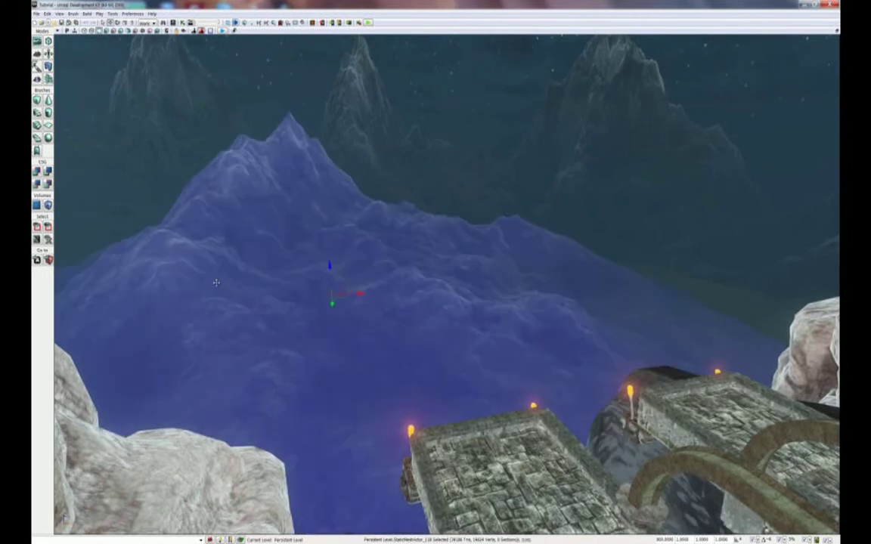
# Select the tall peak behind the main mountain and move it across the level to behind the fortress's upper waterfall.
pyautogui.click(408, 188)
pyautogui.moveTo(408, 188); pyautogui.dragTo(476, 215, button='right')
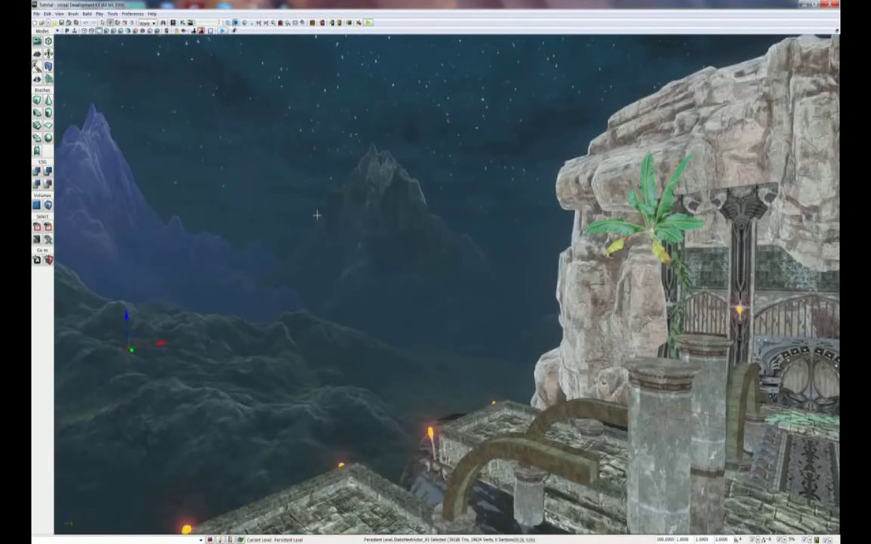
pyautogui.moveTo(389, 218); pyautogui.dragTo(153, 219, button='right')
pyautogui.moveTo(54, 149); pyautogui.dragTo(386, 185, button='right')
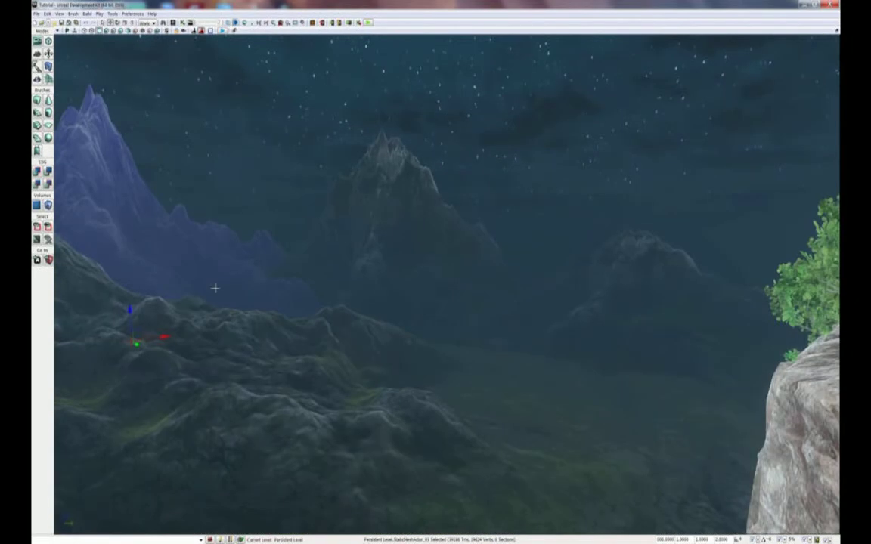
pyautogui.moveTo(137, 346); pyautogui.dragTo(579, 538)
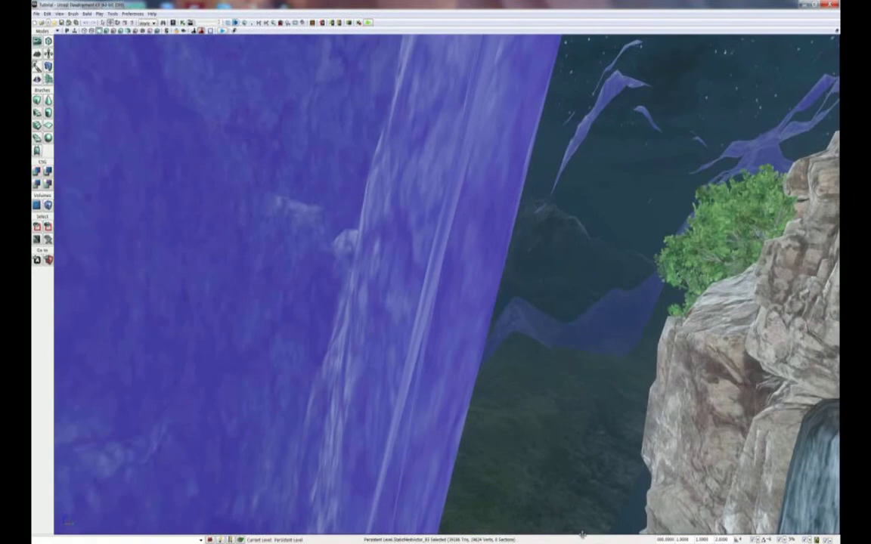
pyautogui.moveTo(579, 538); pyautogui.dragTo(504, 492, button='right')
pyautogui.moveTo(487, 513); pyautogui.dragTo(834, 496)
pyautogui.moveTo(834, 496); pyautogui.dragTo(614, 412, button='right')
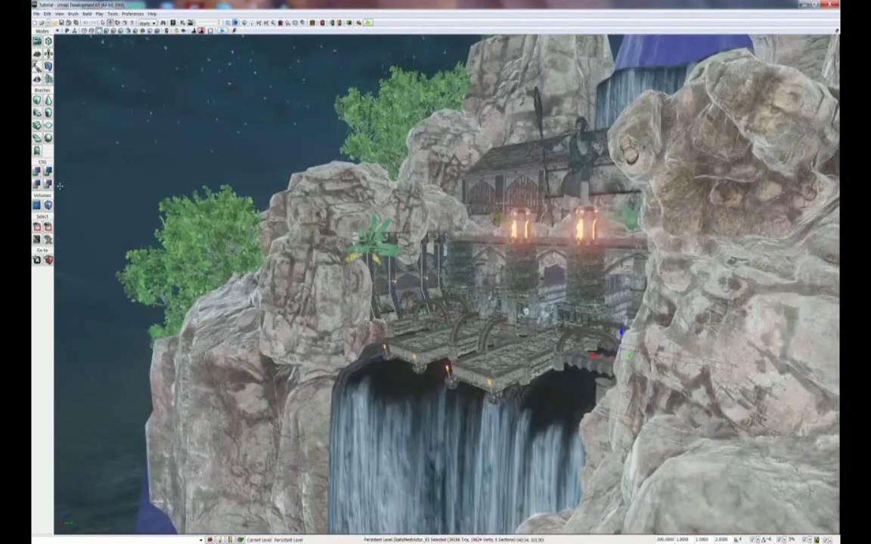
pyautogui.moveTo(60, 186); pyautogui.dragTo(524, 429, button='right')
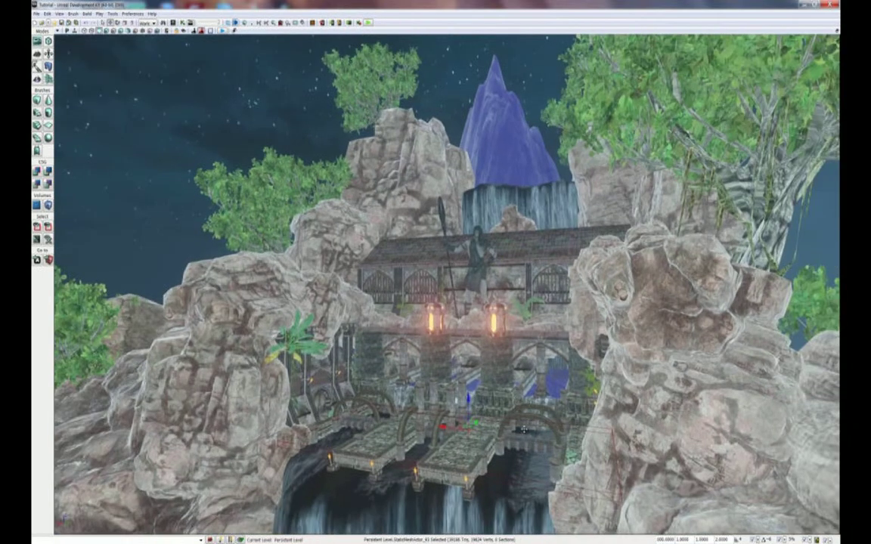
pyautogui.moveTo(475, 423); pyautogui.dragTo(522, 407)
pyautogui.moveTo(522, 406); pyautogui.dragTo(381, 377, button='right')
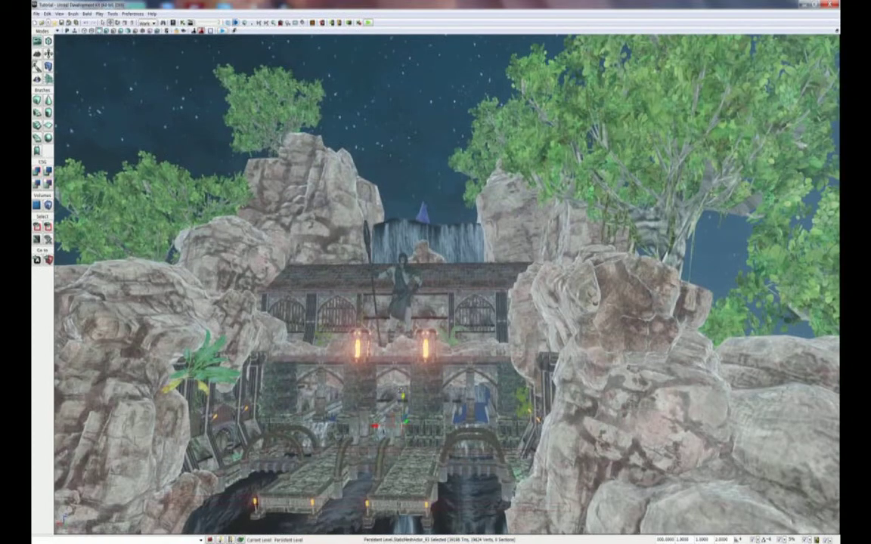
# Adjust the peak's height and sideways position so it rises directly above the upper waterfall.
pyautogui.moveTo(393, 423); pyautogui.dragTo(393, 310)
pyautogui.moveTo(404, 267); pyautogui.dragTo(404, 310)
pyautogui.moveTo(404, 310); pyautogui.dragTo(389, 362, button='right')
pyautogui.moveTo(375, 342); pyautogui.dragTo(366, 325)
pyautogui.moveTo(273, 331); pyautogui.dragTo(306, 331)
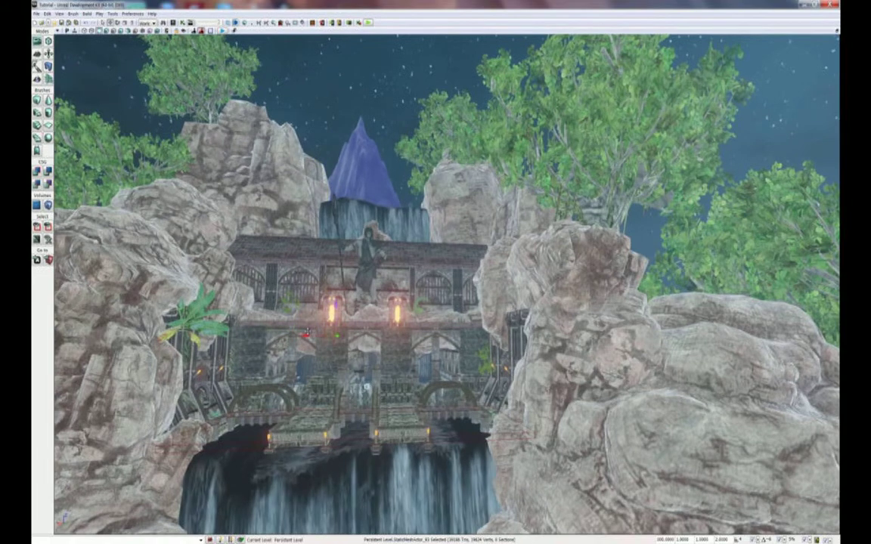
# Rotate the peak behind the upper waterfall around its vertical axis to show its broader, jagged side.
pyautogui.press('space')
pyautogui.moveTo(367, 340); pyautogui.dragTo(567, 332)
pyautogui.press('space')
pyautogui.press('space')
pyautogui.press('space')
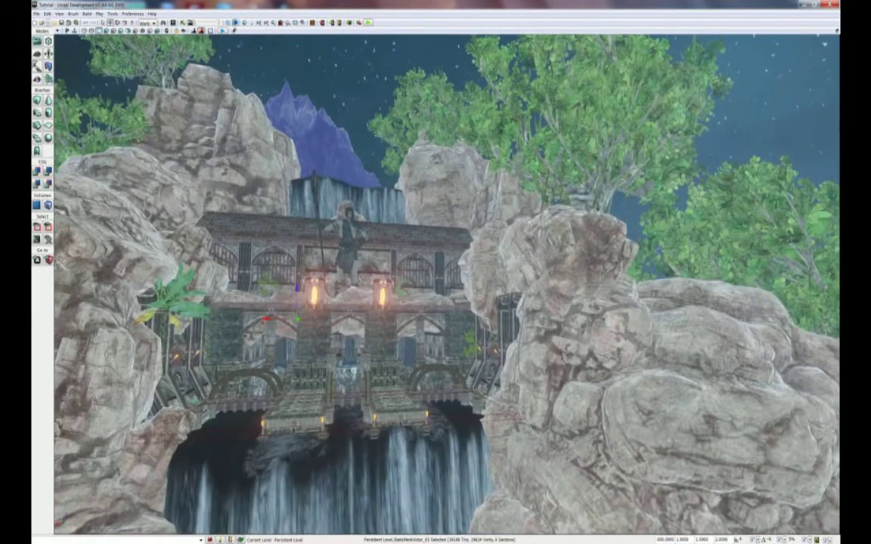
# Duplicate the peak behind the upper waterfall to its right, then lower and rotate the copy.
pyautogui.keyDown('alt'); pyautogui.moveTo(271, 319); pyautogui.dragTo(609, 321); pyautogui.keyUp('alt')
pyautogui.moveTo(560, 351)
pyautogui.mouseDown()
pyautogui.moveTo(588, 353)
pyautogui.moveTo(552, 334)
pyautogui.mouseUp()
pyautogui.moveTo(502, 308); pyautogui.dragTo(508, 406)
pyautogui.press('space')
pyautogui.moveTo(496, 404); pyautogui.dragTo(519, 407)
pyautogui.press('space')
pyautogui.press('space')
pyautogui.press('space')
# Move the selected peak across the scene and out beyond the tree-covered cliff left of the fortress.
pyautogui.moveTo(463, 395); pyautogui.dragTo(705, 440)
pyautogui.moveTo(705, 440)
pyautogui.mouseDown(button='right')
pyautogui.moveTo(727, 443)
pyautogui.moveTo(705, 437)
pyautogui.moveTo(699, 446)
pyautogui.moveTo(719, 436)
pyautogui.mouseUp(button='right')
pyautogui.click(501, 345)
pyautogui.moveTo(501, 346); pyautogui.dragTo(504, 371, button='right')
pyautogui.click(598, 295)
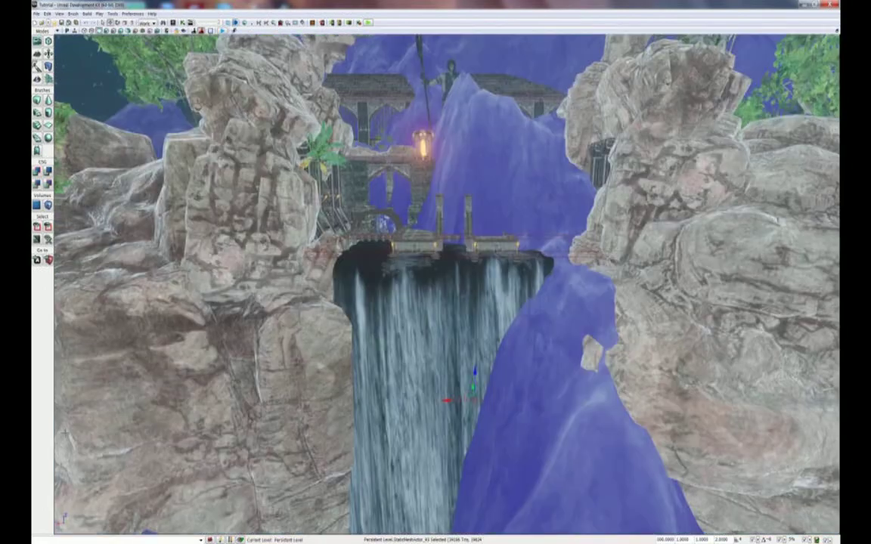
pyautogui.moveTo(446, 284); pyautogui.dragTo(385, 284, button='right')
pyautogui.moveTo(554, 403); pyautogui.dragTo(191, 349)
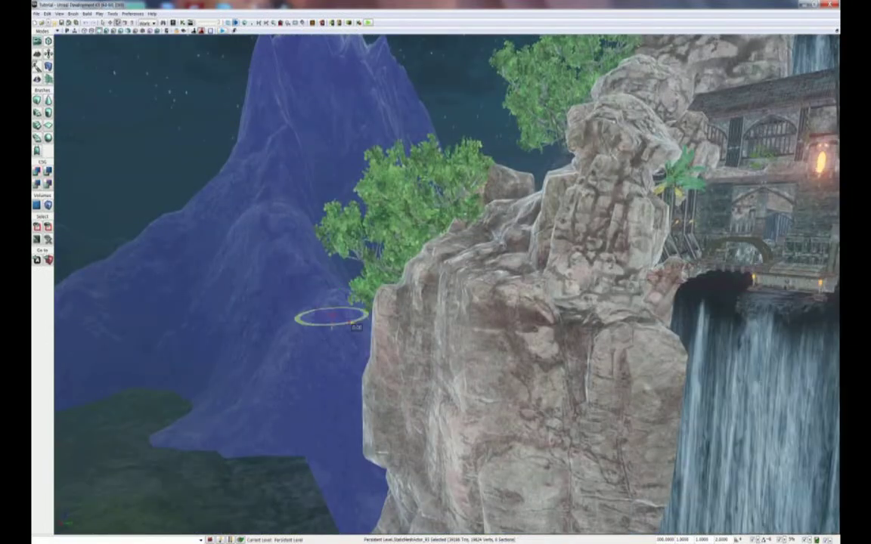
# Rotate the peak beyond the left cliff around its vertical axis and shift it sideways.
pyautogui.moveTo(355, 326); pyautogui.dragTo(342, 361)
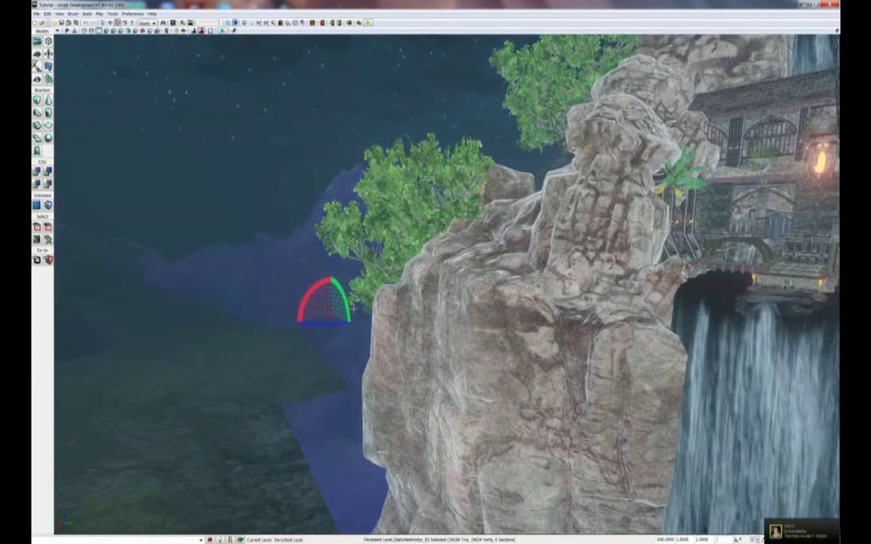
pyautogui.press('space')
pyautogui.moveTo(343, 335); pyautogui.dragTo(368, 331, button='right')
pyautogui.press('space')
pyautogui.moveTo(327, 311); pyautogui.dragTo(302, 312)
# Lower the rotated peak beyond the left cliff and check the backdrop from the front of the fortress.
pyautogui.click(377, 332)
pyautogui.moveTo(377, 333); pyautogui.dragTo(375, 381)
pyautogui.moveTo(352, 242); pyautogui.dragTo(408, 185, button='right')
pyautogui.click(378, 213)
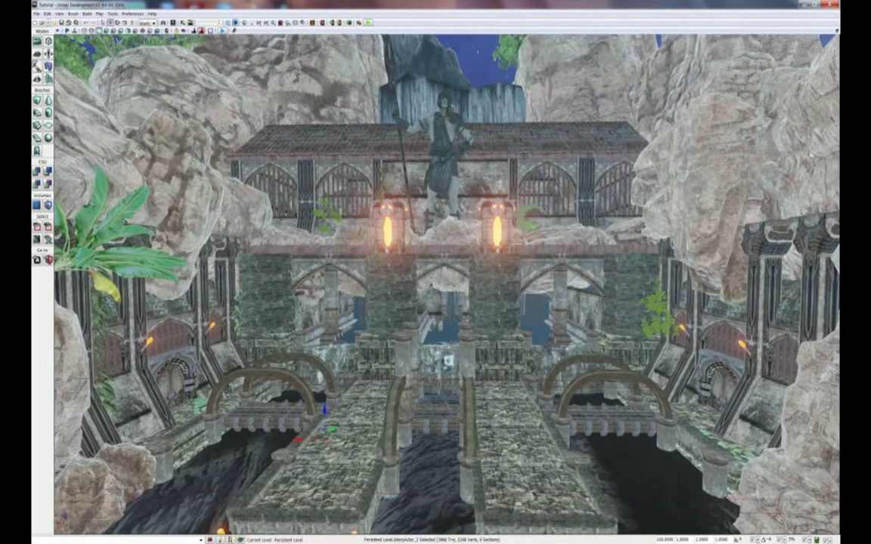